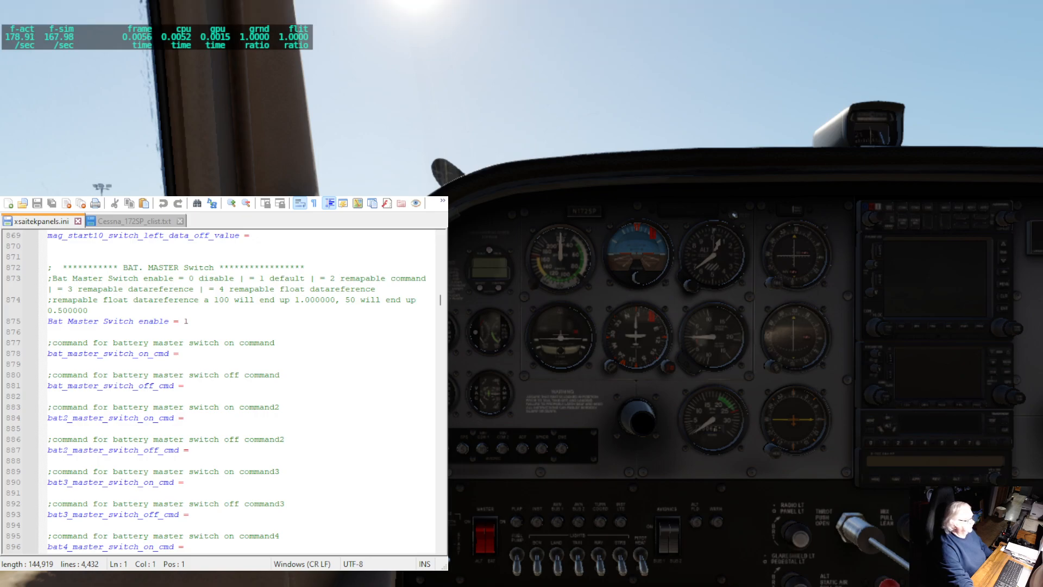
- Open the DataRefTool plugin's search window for datarefs and commands
{"action": "left_click", "coordinate": [226, 11]}
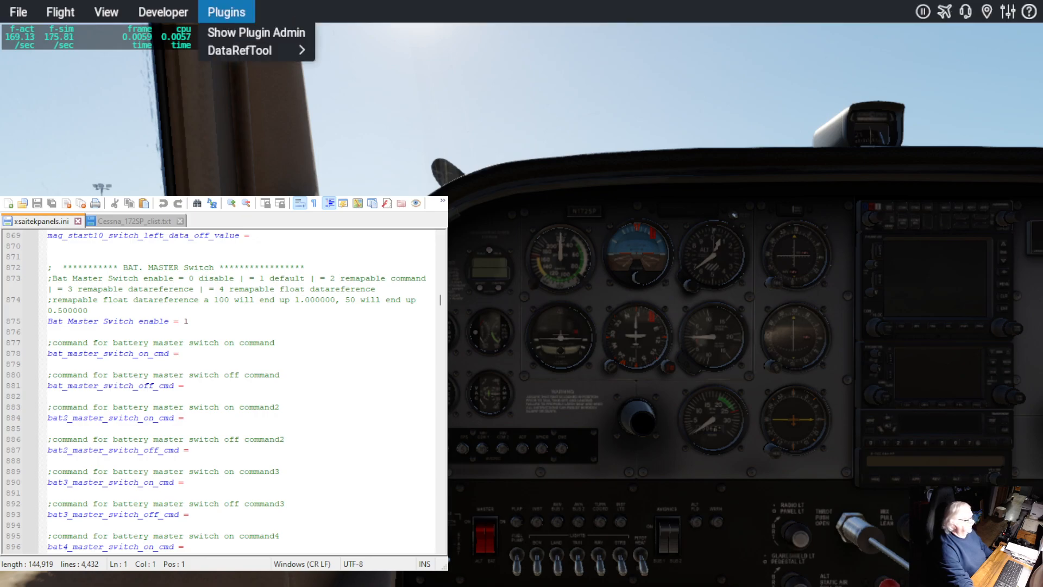
{"action": "mouse_move", "coordinate": [228, 51]}
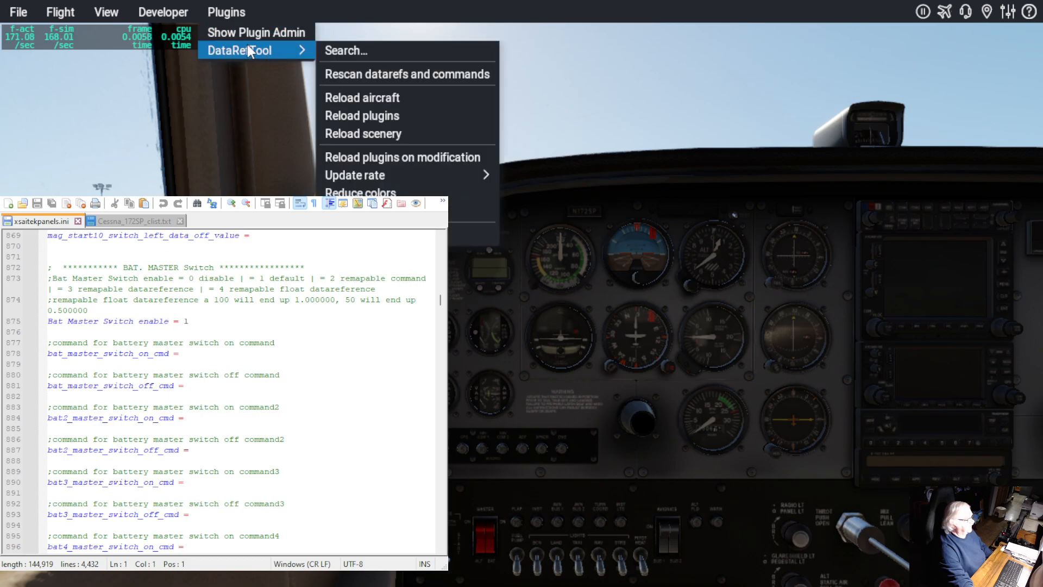
{"action": "left_click", "coordinate": [338, 49]}
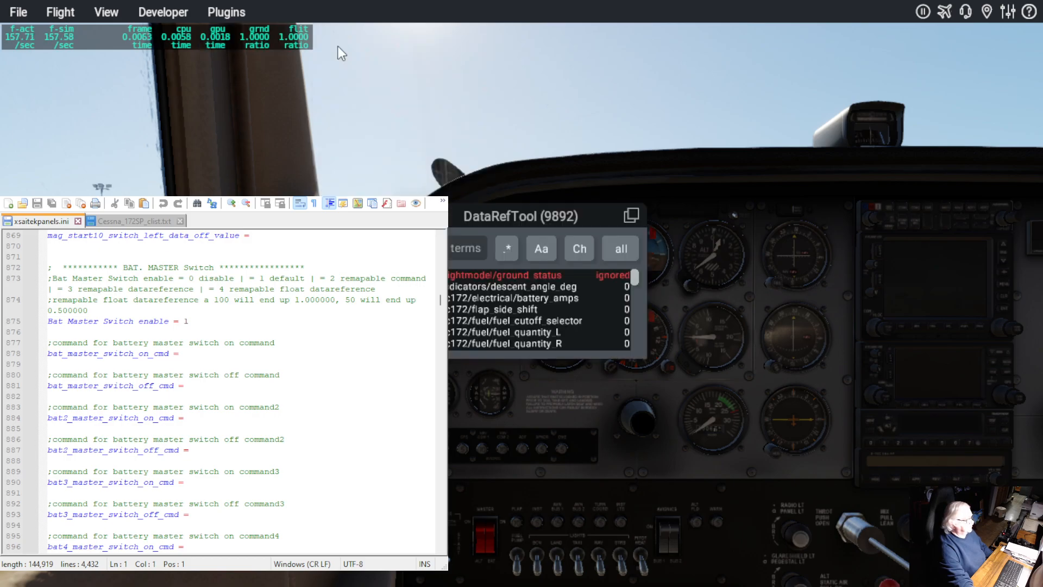
- Move the DataRefTool window clear of the text editor and enlarge it in width and height to list more entries
{"action": "left_click_drag", "start_coordinate": [499, 208], "coordinate": [855, 33]}
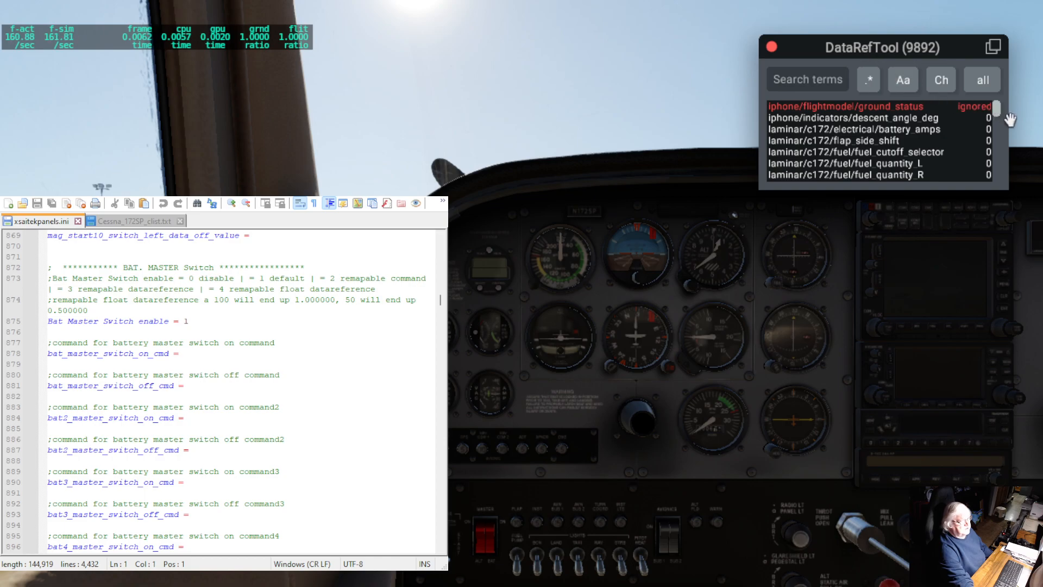
{"action": "left_click_drag", "start_coordinate": [1006, 113], "coordinate": [1034, 115]}
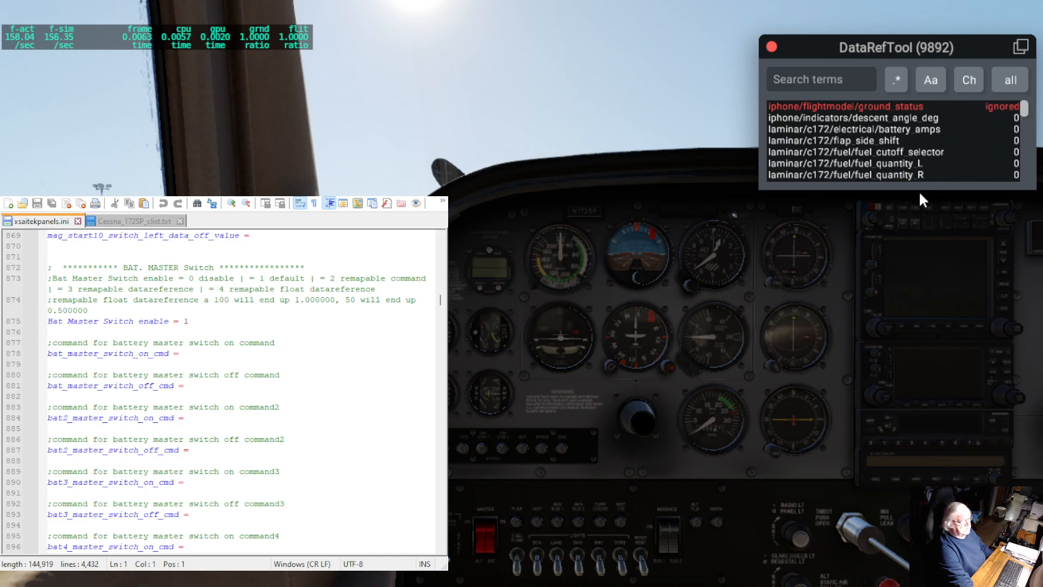
{"action": "left_click_drag", "start_coordinate": [919, 190], "coordinate": [894, 463]}
{"action": "left_click_drag", "start_coordinate": [762, 308], "coordinate": [746, 307]}
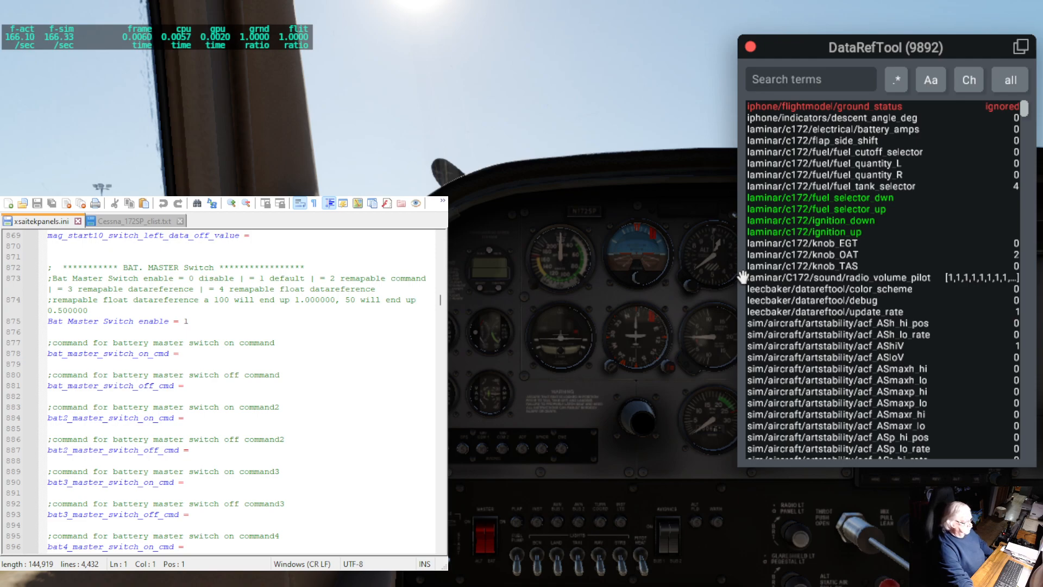
- Search the datarefs and commands for "com nav 1", adding one term at a time
{"action": "left_click", "coordinate": [768, 80]}
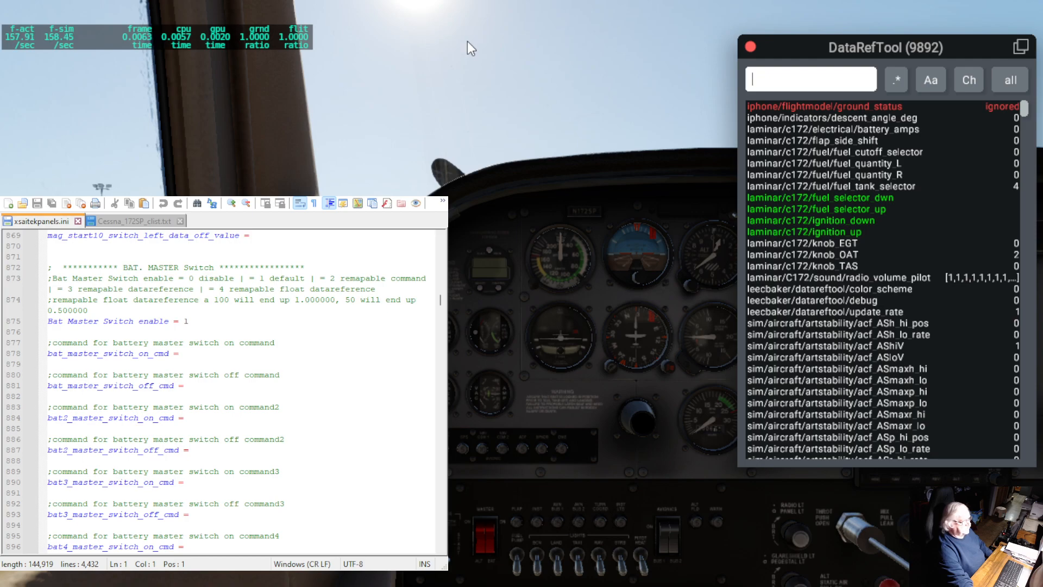
{"action": "mouse_move", "coordinate": [372, 6]}
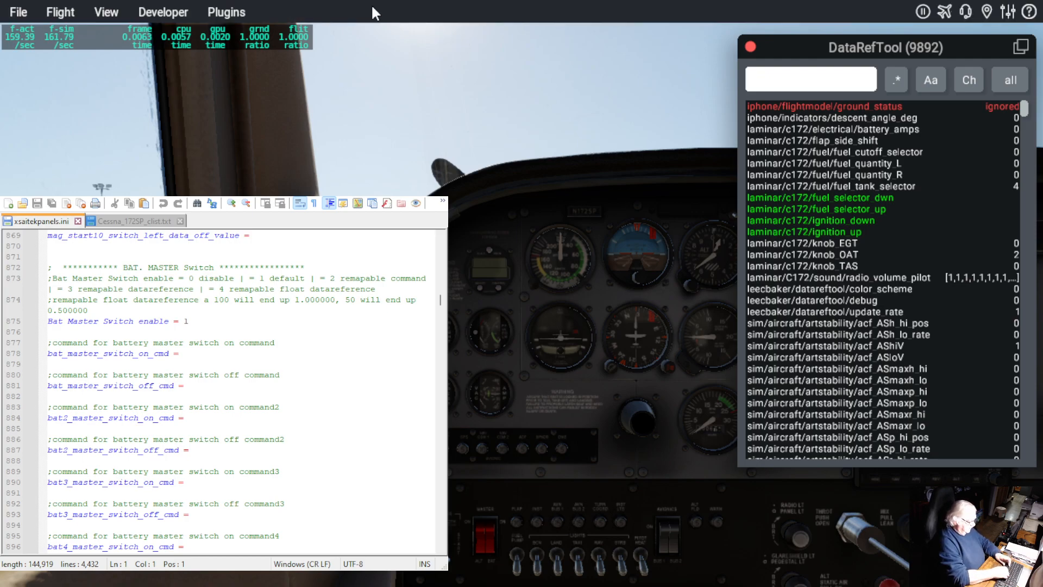
{"action": "type", "text": "com"}
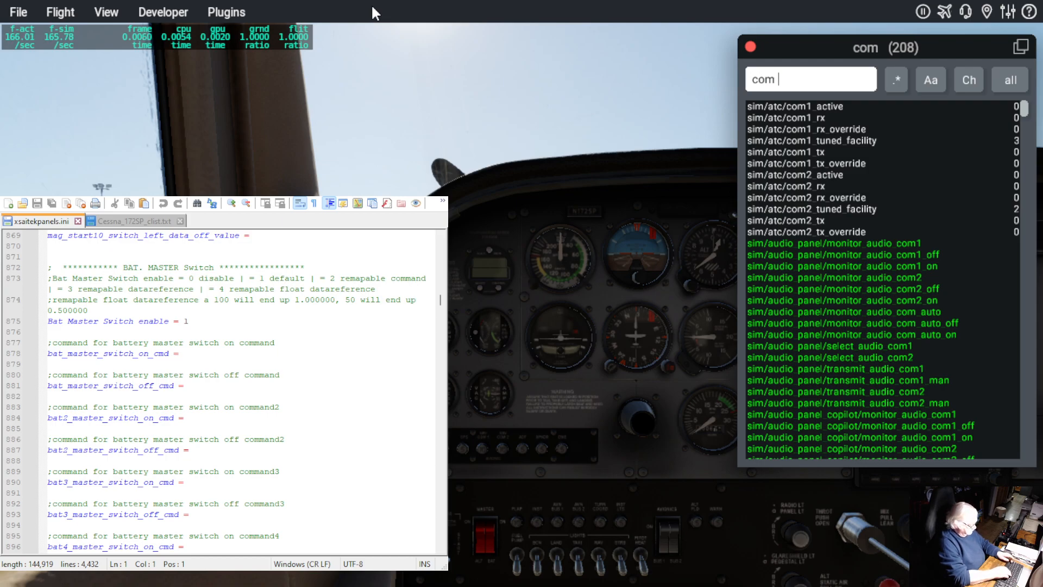
{"action": "type", "text": " nav"}
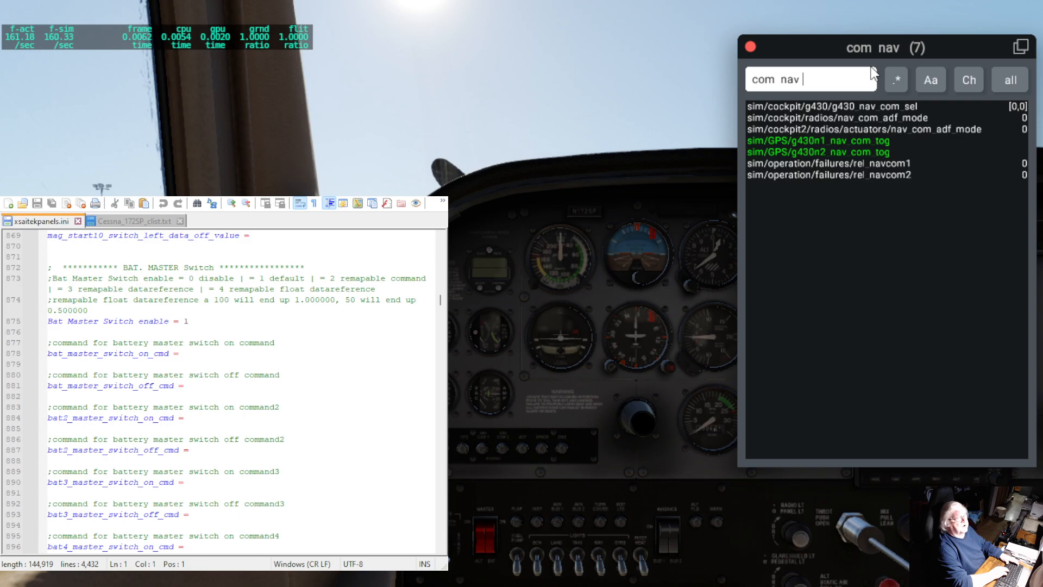
{"action": "type", "text": "1"}
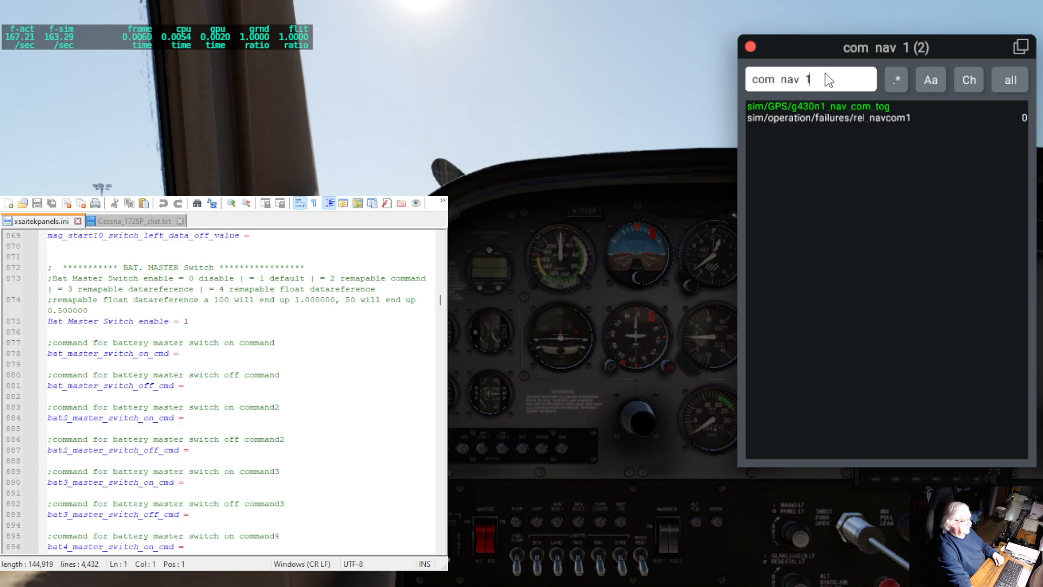
- Clear the "com nav 1" search terms to restore the full dataref list
{"action": "key", "text": "BackSpace"}
{"action": "key", "text": "BackSpace"}
{"action": "key", "text": "BackSpace"}
{"action": "key", "text": "BackSpace"}
{"action": "key", "text": "BackSpace"}
{"action": "key", "text": "BackSpace"}
{"action": "key", "text": "BackSpace"}
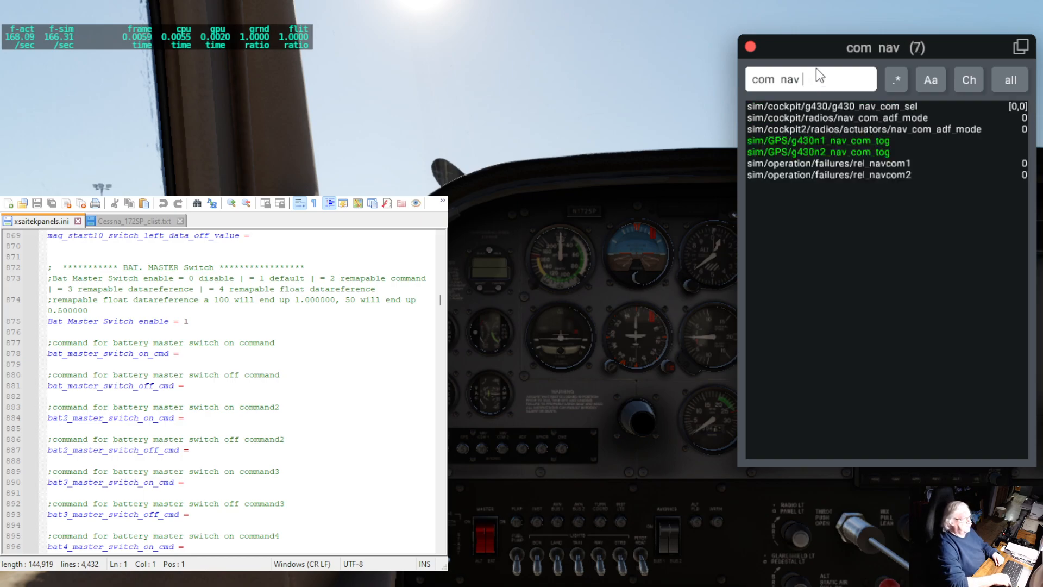
{"action": "key", "text": "BackSpace"}
{"action": "key", "text": "BackSpace"}
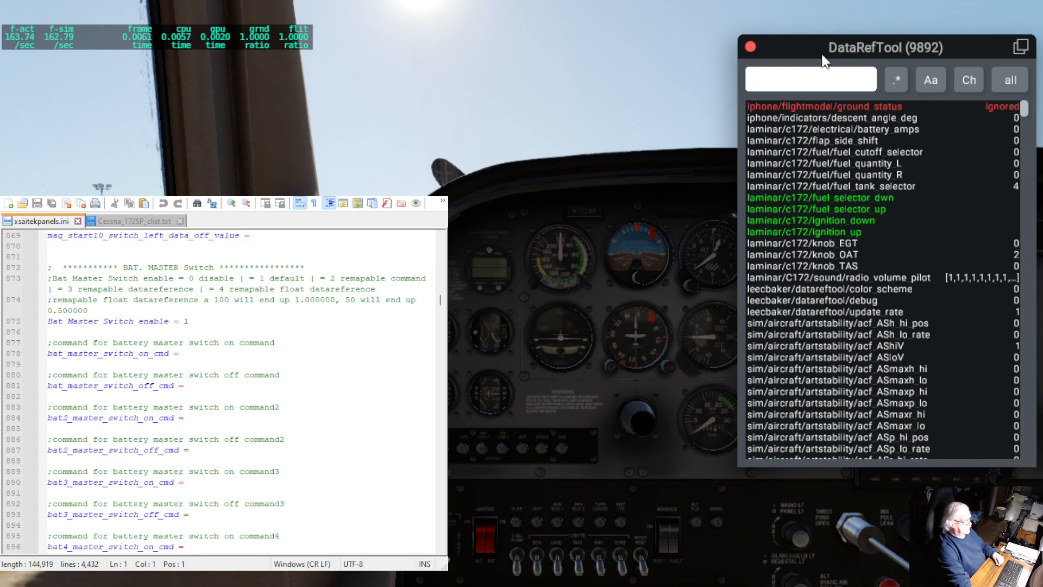
- Enable regular-expression matching and search for "nav[23] audio"
{"action": "left_click", "coordinate": [896, 80]}
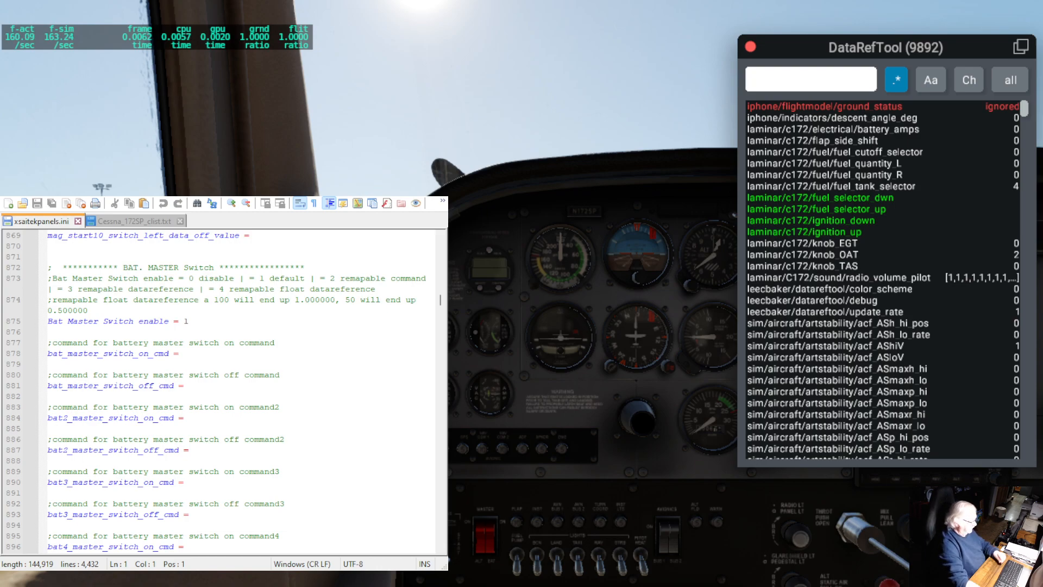
{"action": "type", "text": "nav"}
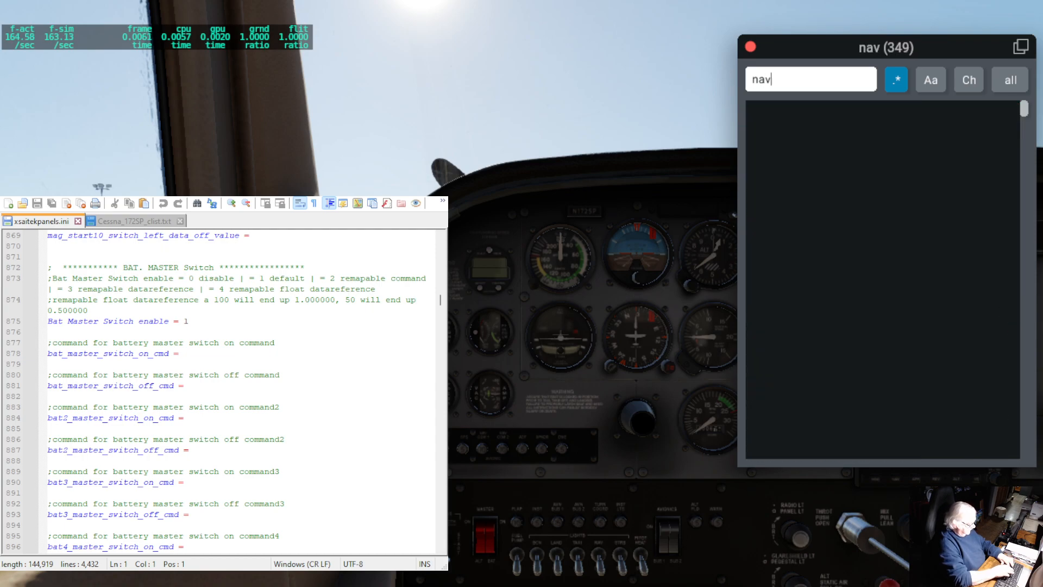
{"action": "type", "text": "["}
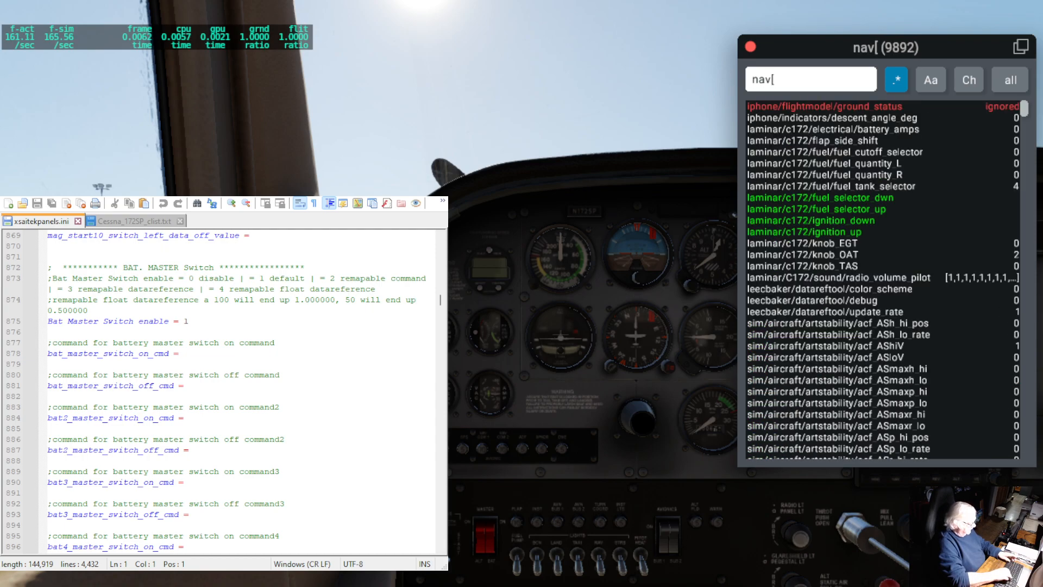
{"action": "type", "text": "23"}
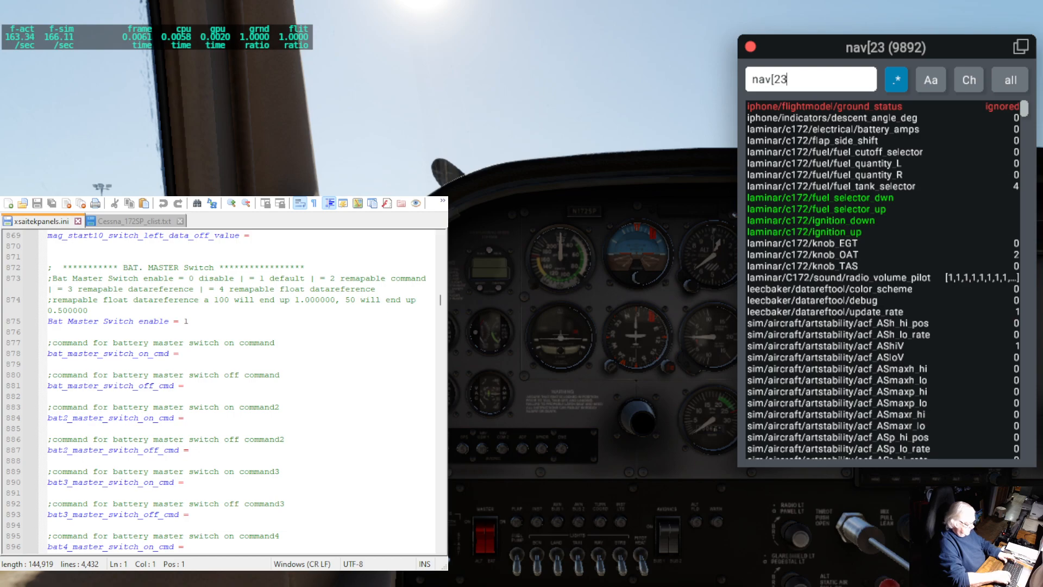
{"action": "type", "text": "]"}
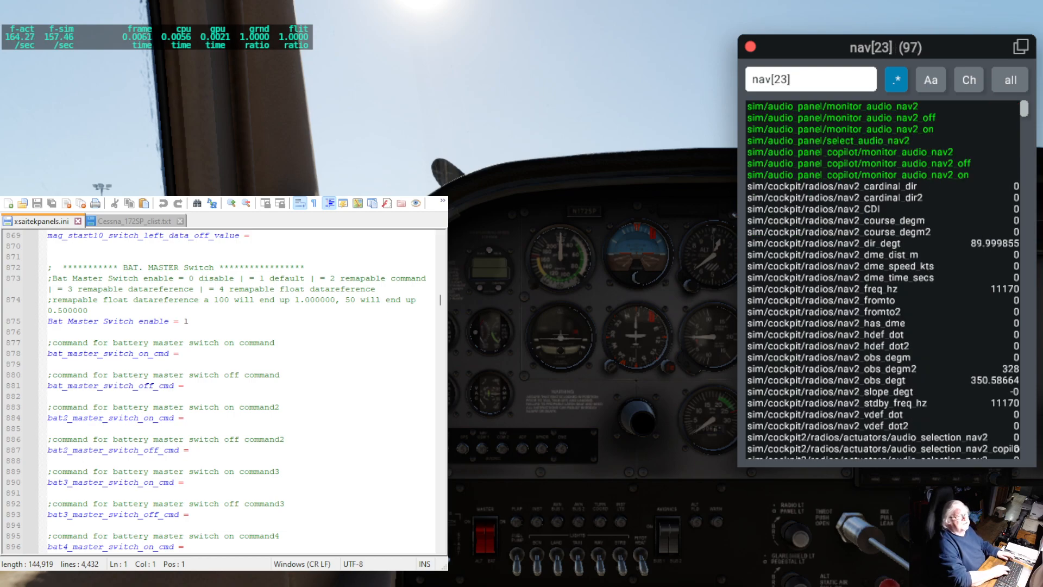
{"action": "type", "text": " a"}
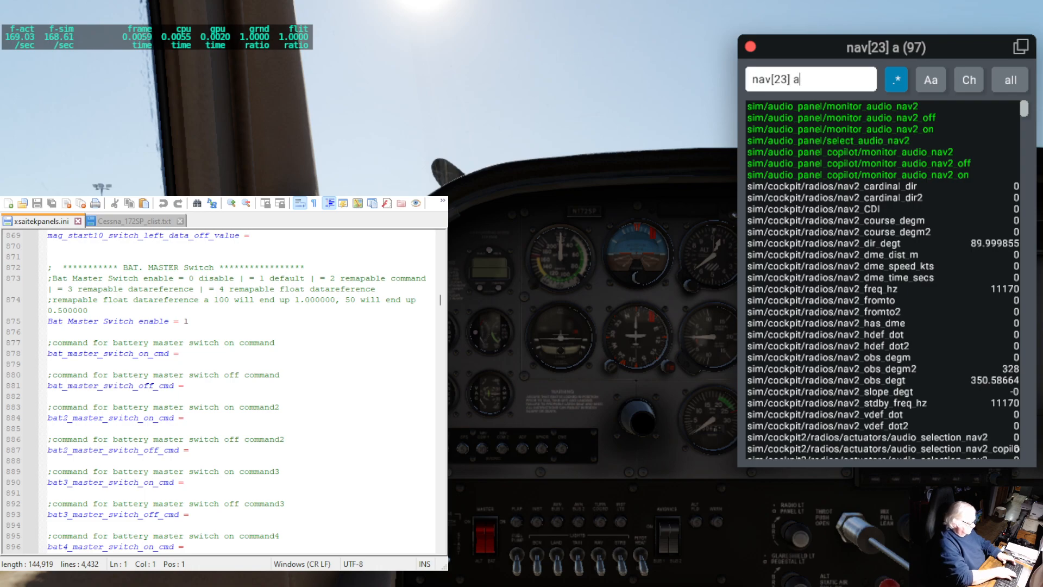
{"action": "type", "text": "udio"}
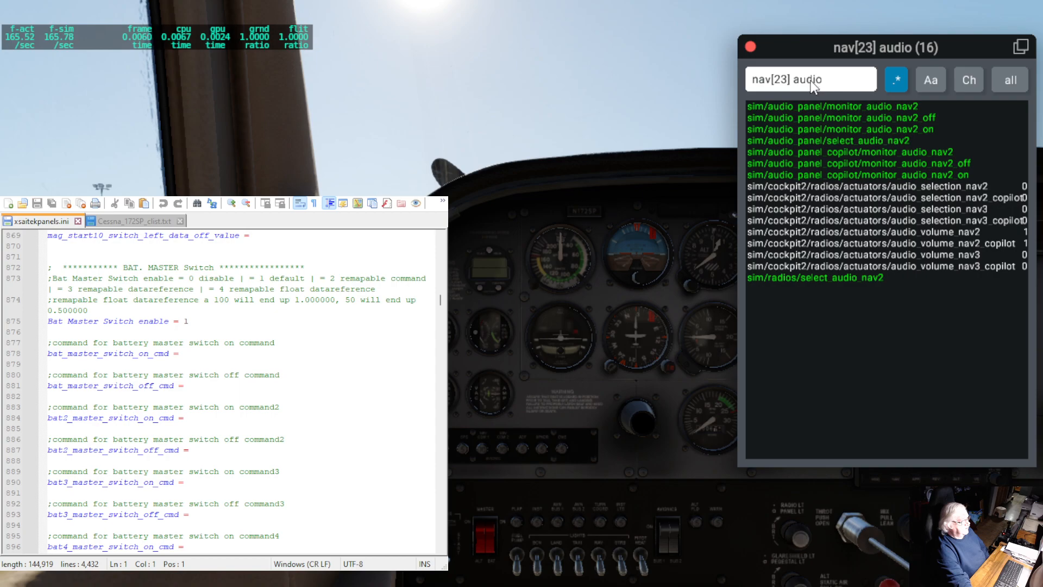
- Broaden the search pattern to "nav[123] audio", and turn regular-expression matching off after viewing the matches
{"action": "left_click", "coordinate": [780, 80]}
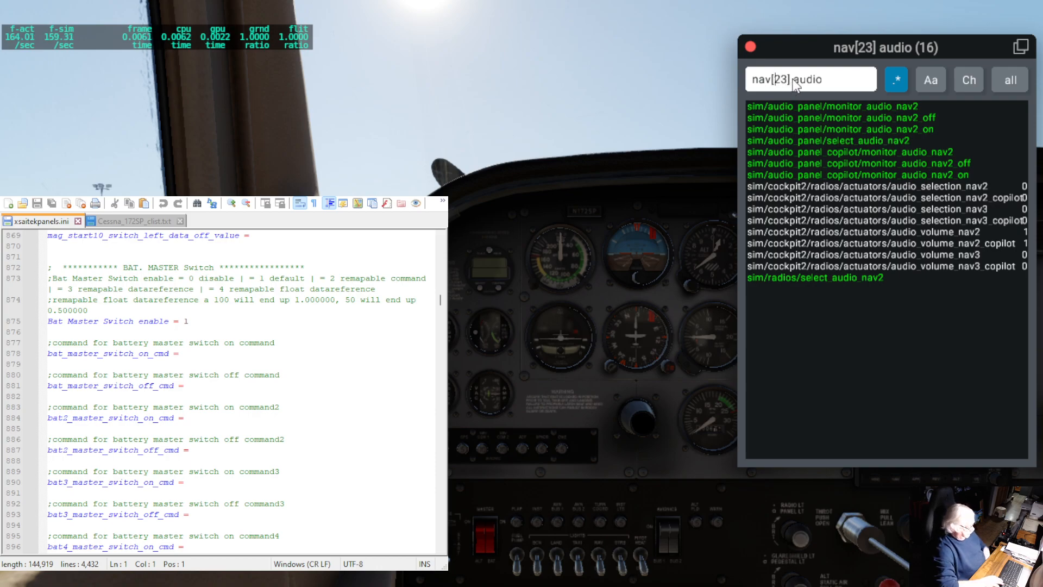
{"action": "type", "text": "1"}
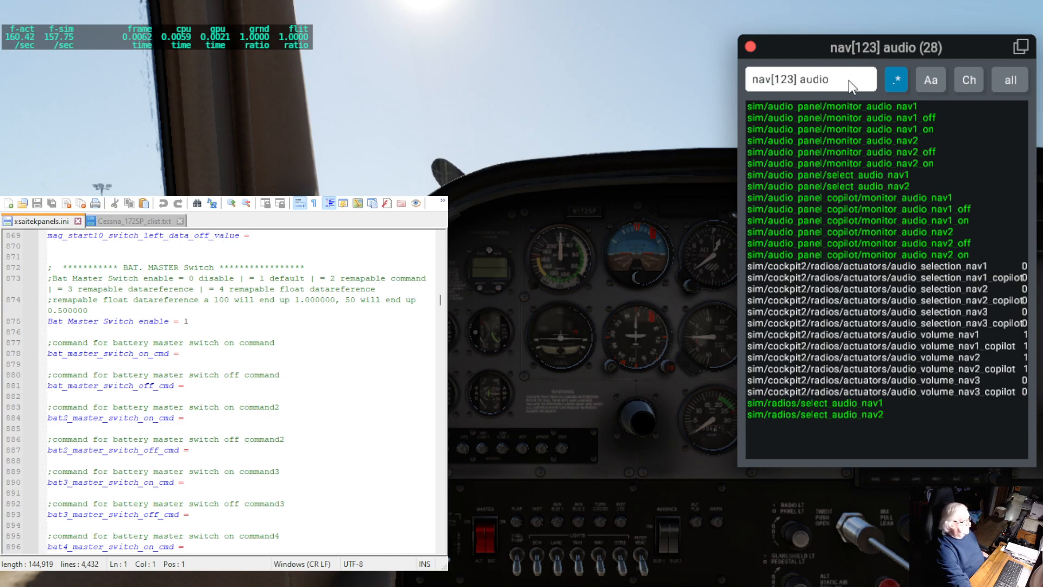
{"action": "left_click", "coordinate": [897, 81]}
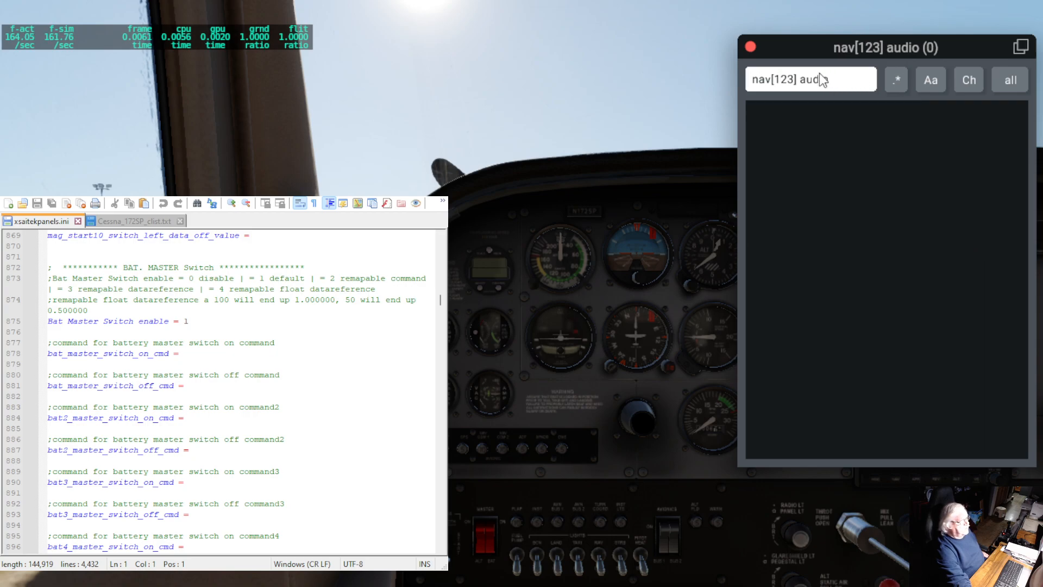
- Clear the "nav[123] audio" pattern from the search
{"action": "left_click", "coordinate": [794, 87]}
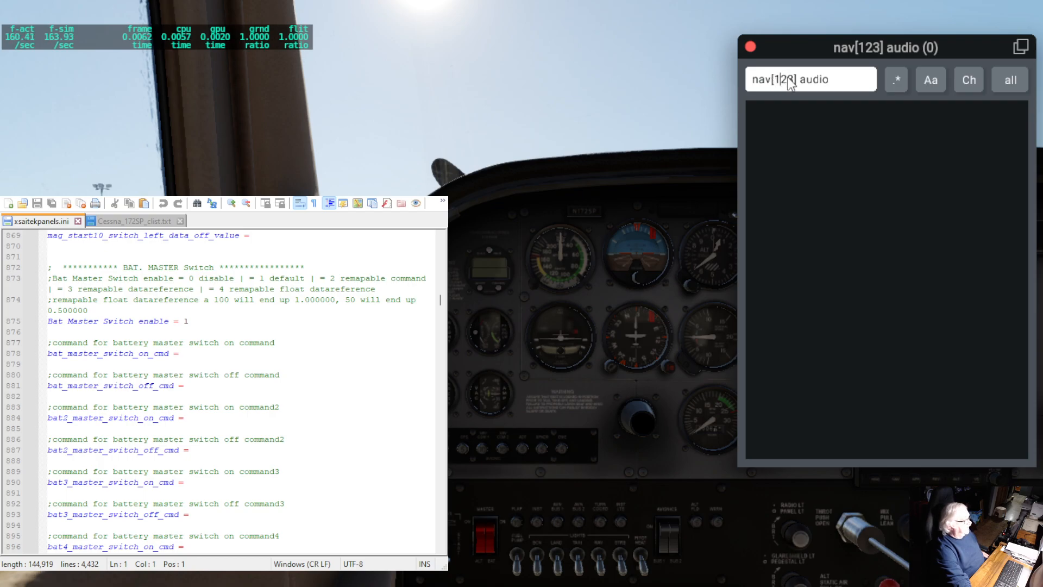
{"action": "key", "text": "BackSpace"}
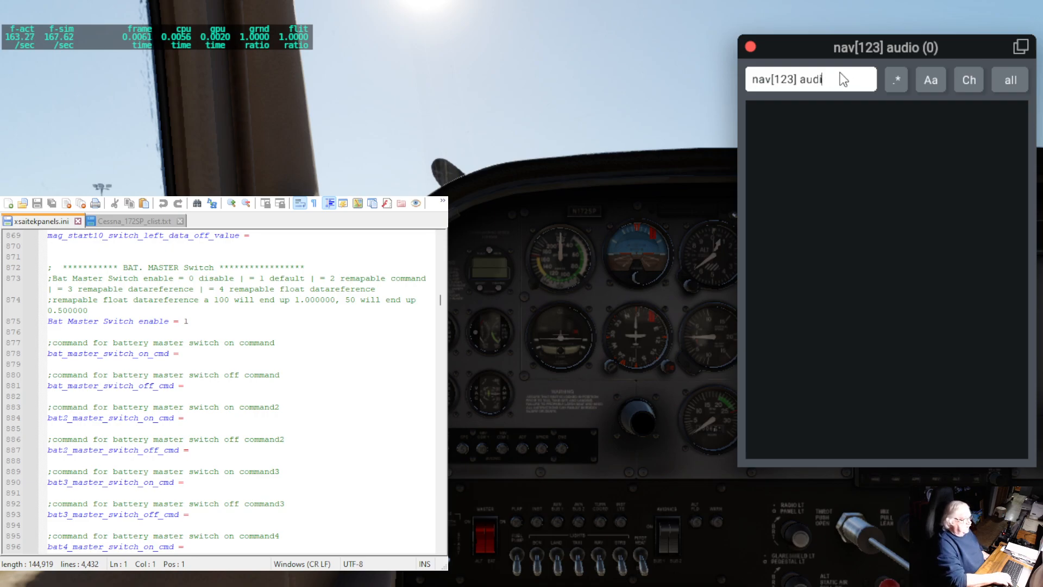
{"action": "key", "text": "BackSpace"}
{"action": "key", "text": "BackSpace"}
{"action": "key", "text": "BackSpace"}
{"action": "key", "text": "BackSpace"}
{"action": "key", "text": "BackSpace"}
{"action": "key", "text": "BackSpace"}
{"action": "key", "text": "BackSpace"}
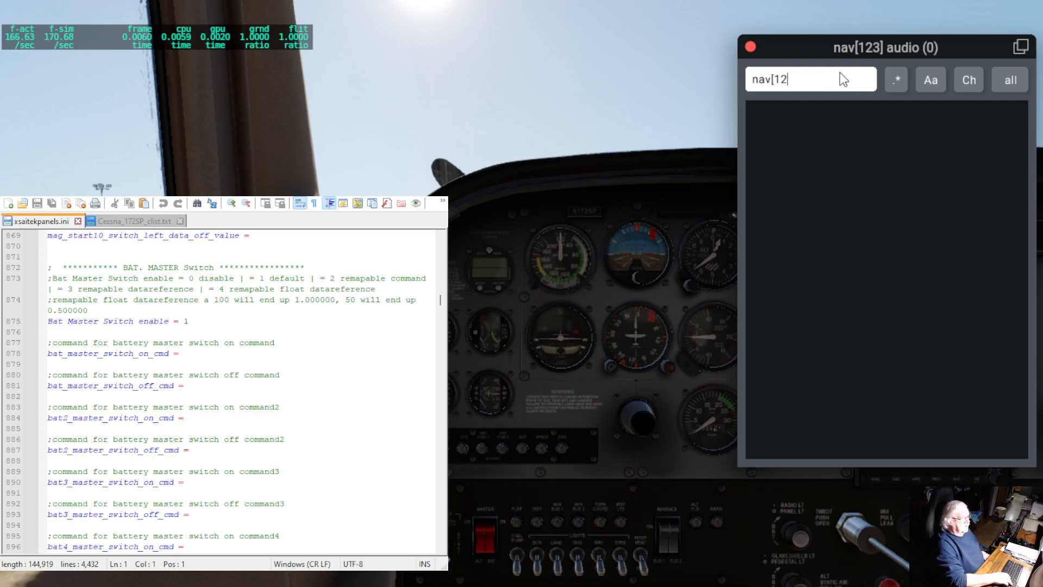
{"action": "key", "text": "BackSpace"}
{"action": "key", "text": "BackSpace"}
{"action": "key", "text": "BackSpace"}
{"action": "key", "text": "BackSpace"}
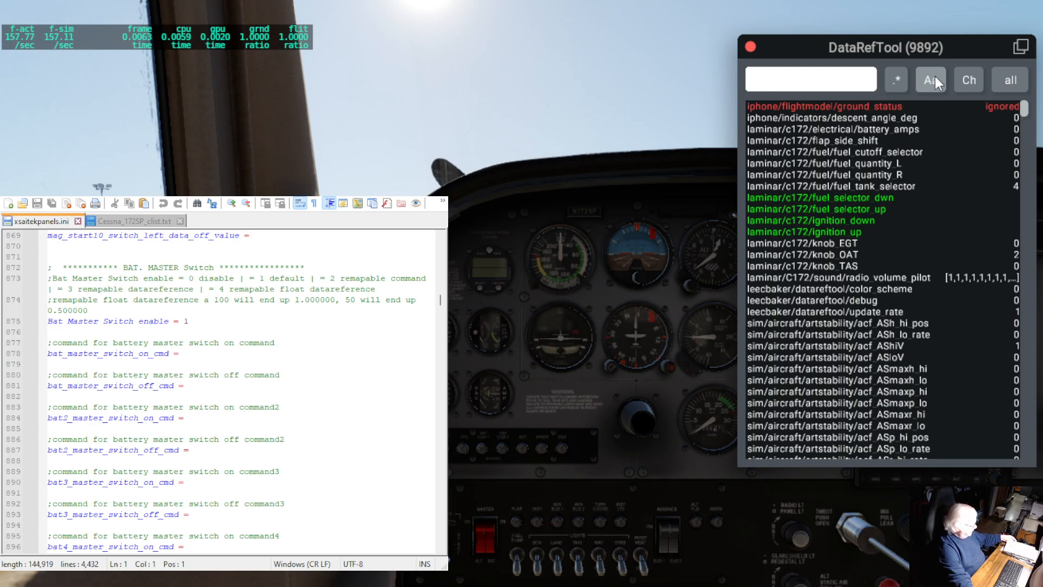
- Search for "CDI" in uppercase and restrict the matches with case-sensitive matching
{"action": "type", "text": "C"}
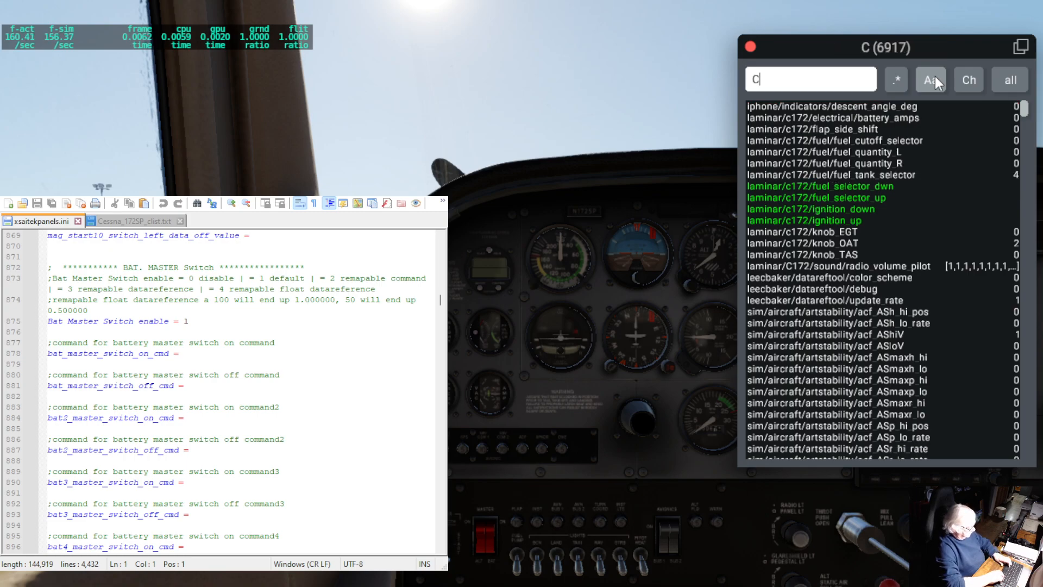
{"action": "type", "text": "DI"}
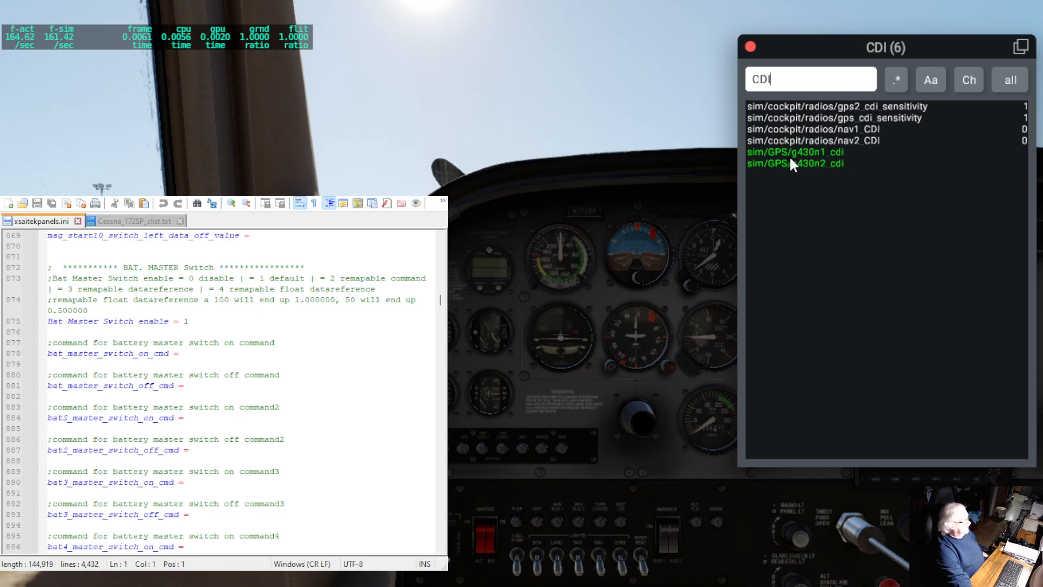
{"action": "left_click", "coordinate": [931, 79]}
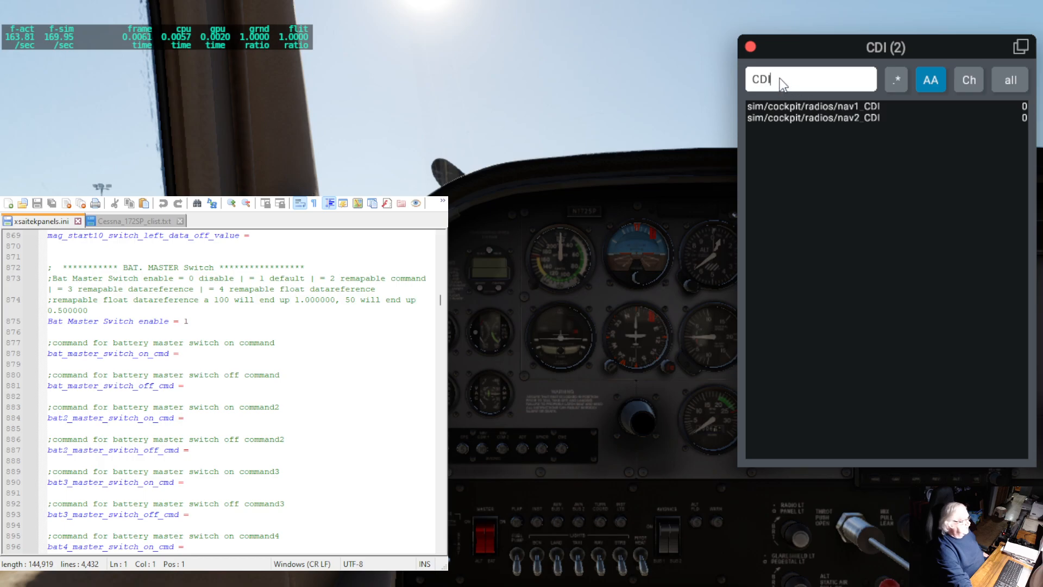
- Replace the search term with lowercase "cdi", and turn off case-sensitive matching after viewing the matches
{"action": "key", "text": "BackSpace"}
{"action": "key", "text": "BackSpace"}
{"action": "key", "text": "BackSpace"}
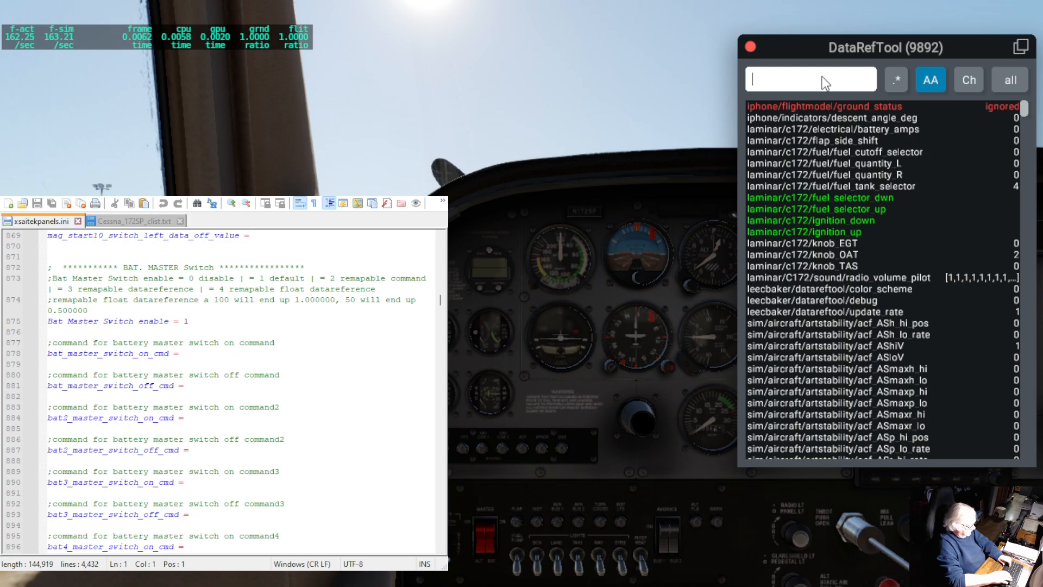
{"action": "type", "text": "cdi"}
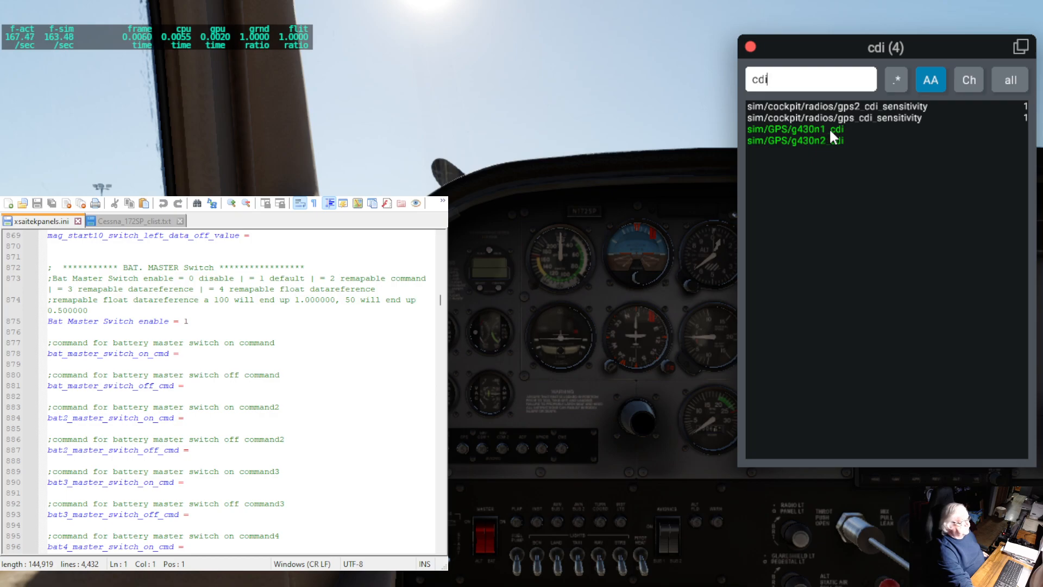
{"action": "left_click", "coordinate": [931, 77]}
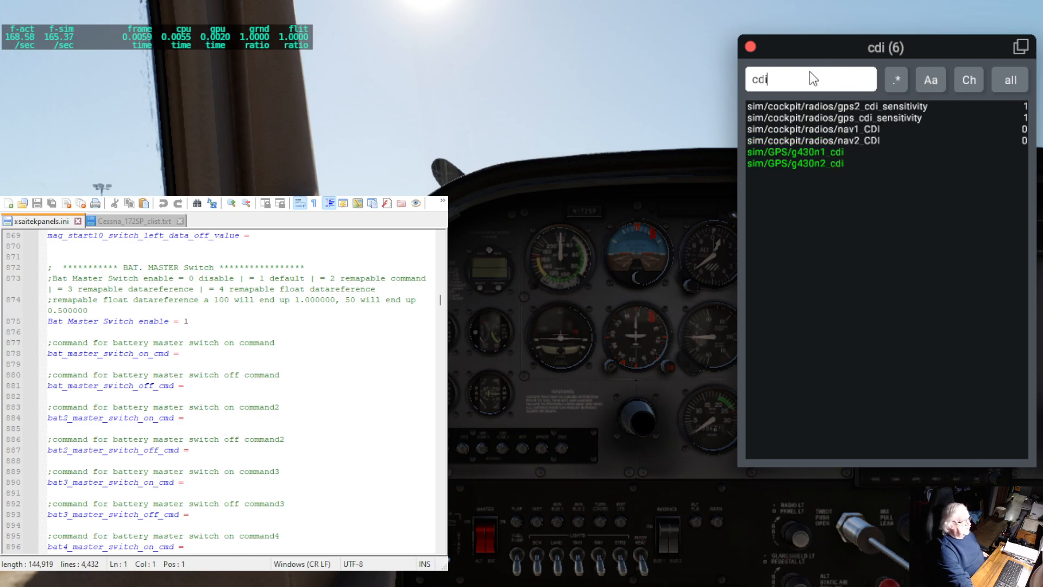
- Clear the search term and switch on the red master switch in the cockpit
{"action": "key", "text": "BackSpace"}
{"action": "key", "text": "BackSpace"}
{"action": "key", "text": "BackSpace"}
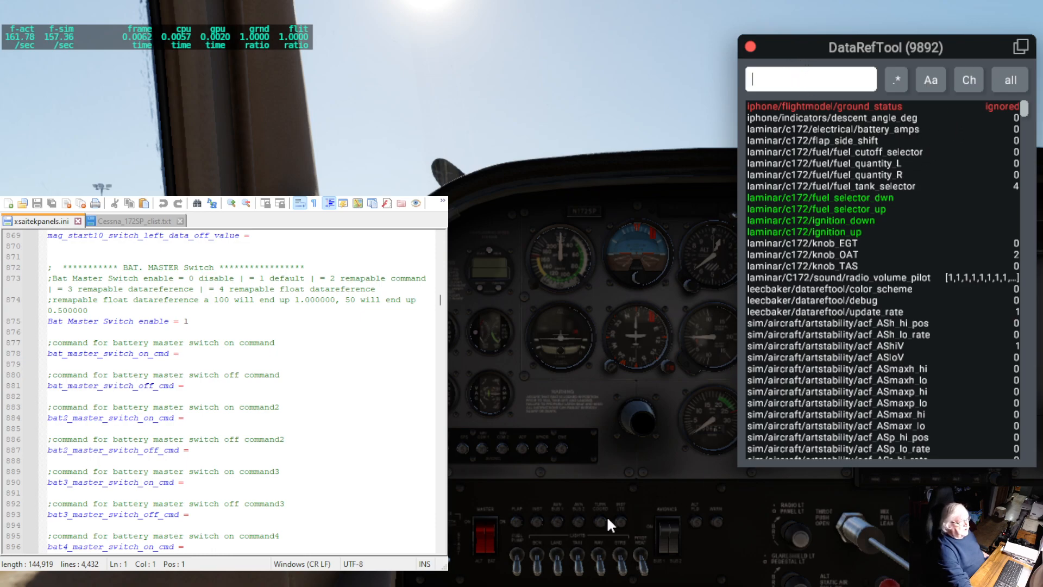
{"action": "left_click", "coordinate": [483, 527]}
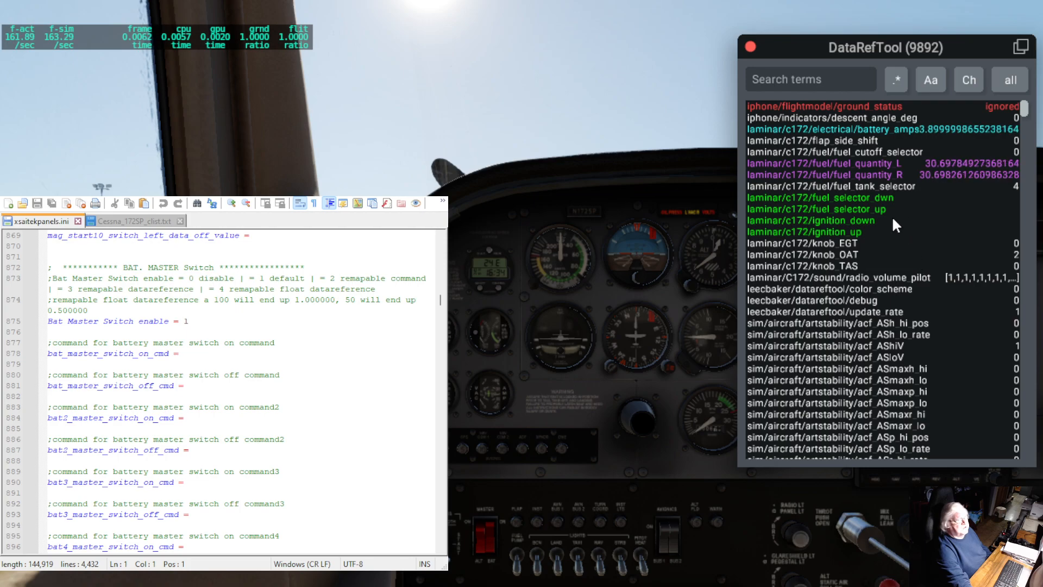
- Search for "bat" and cycle the battery master switch off and on to see which entries react
{"action": "left_click", "coordinate": [760, 75]}
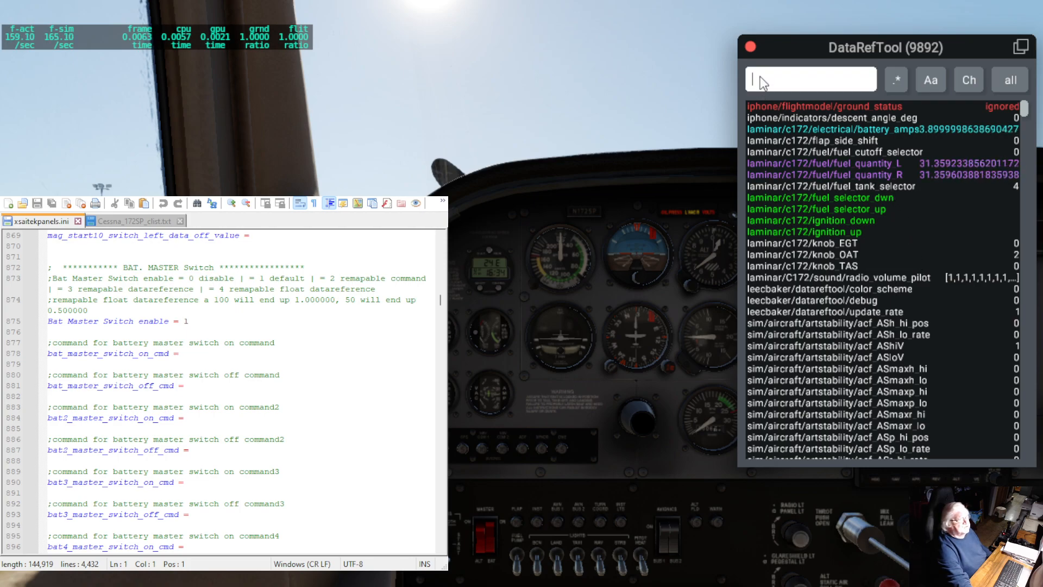
{"action": "type", "text": "b"}
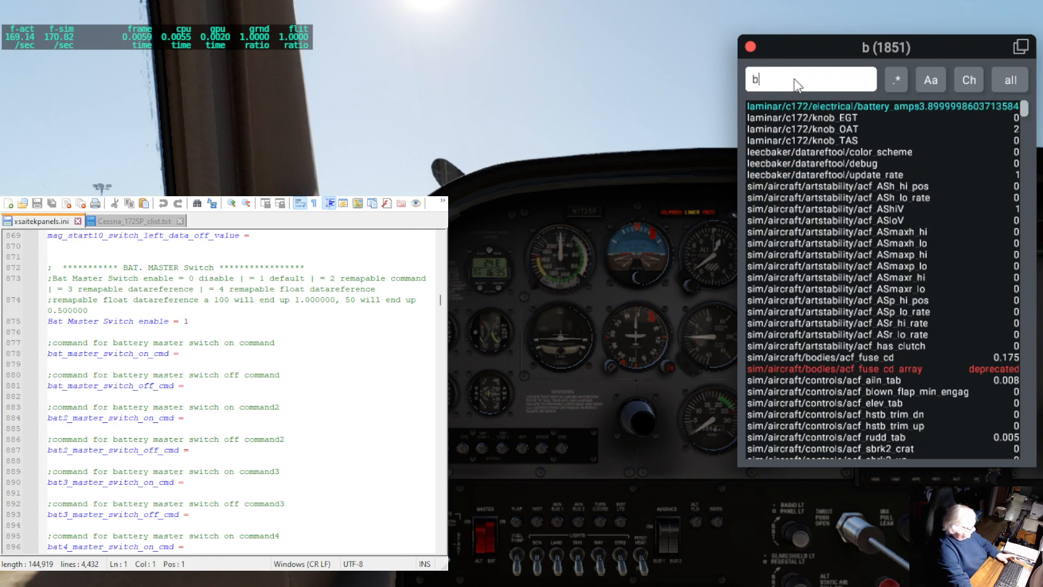
{"action": "type", "text": "at"}
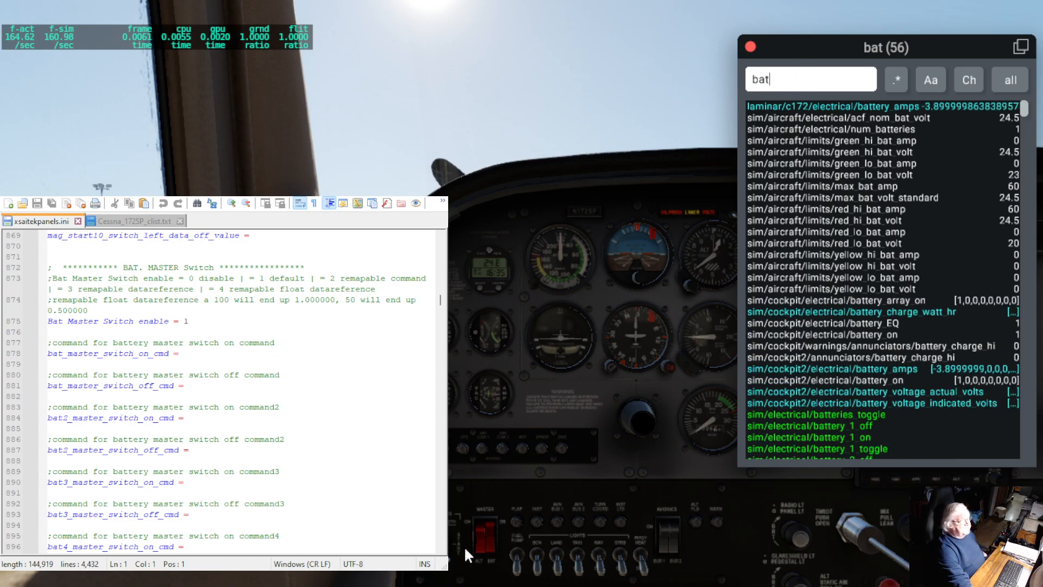
{"action": "left_click", "coordinate": [488, 531]}
{"action": "left_click", "coordinate": [491, 527]}
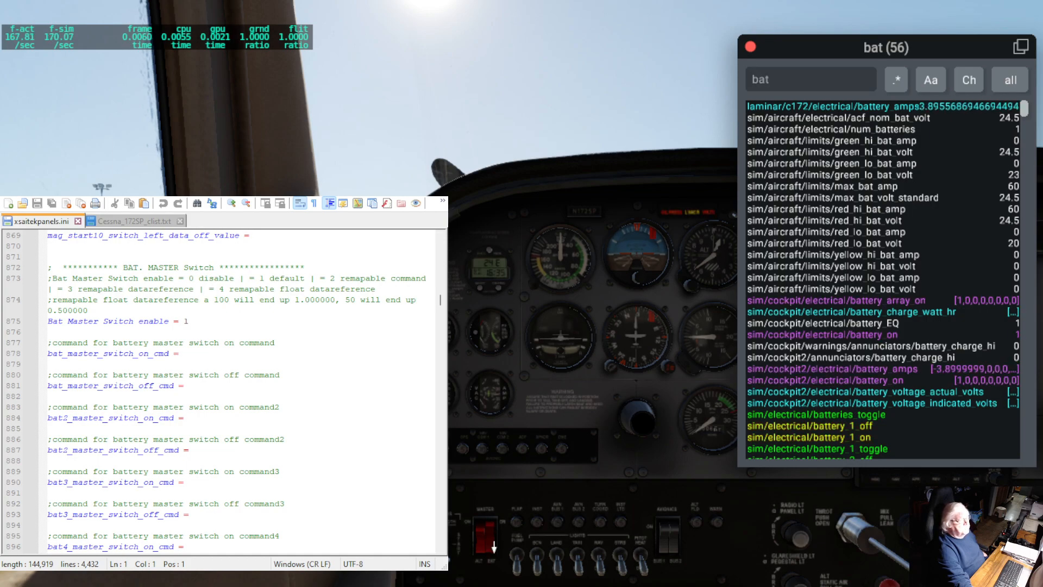
{"action": "left_click", "coordinate": [492, 532]}
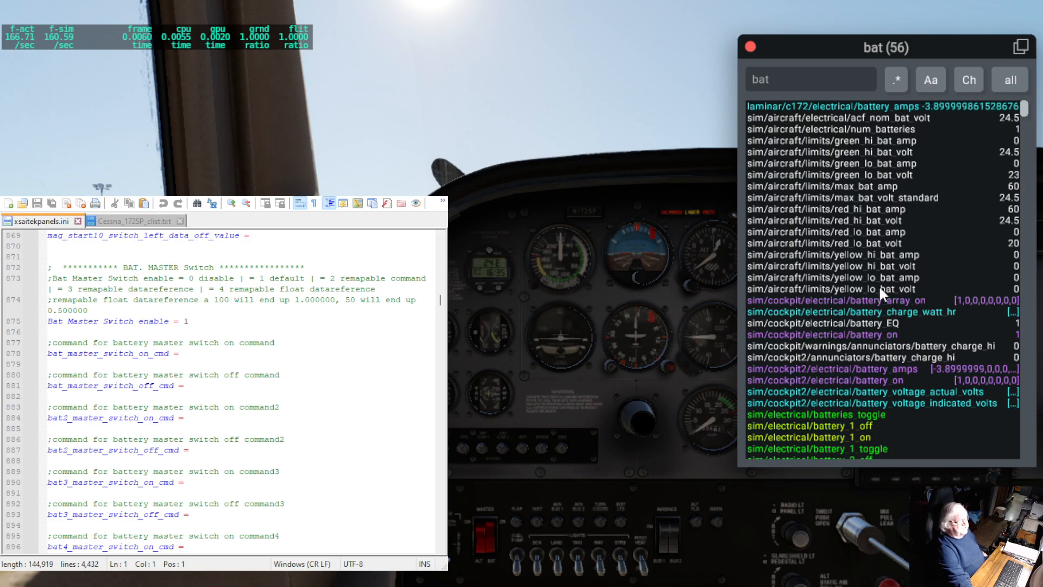
- Restrict the "bat" matches to changed entries and cycle the battery master switch several times, leaving it off
{"action": "left_click", "coordinate": [971, 79]}
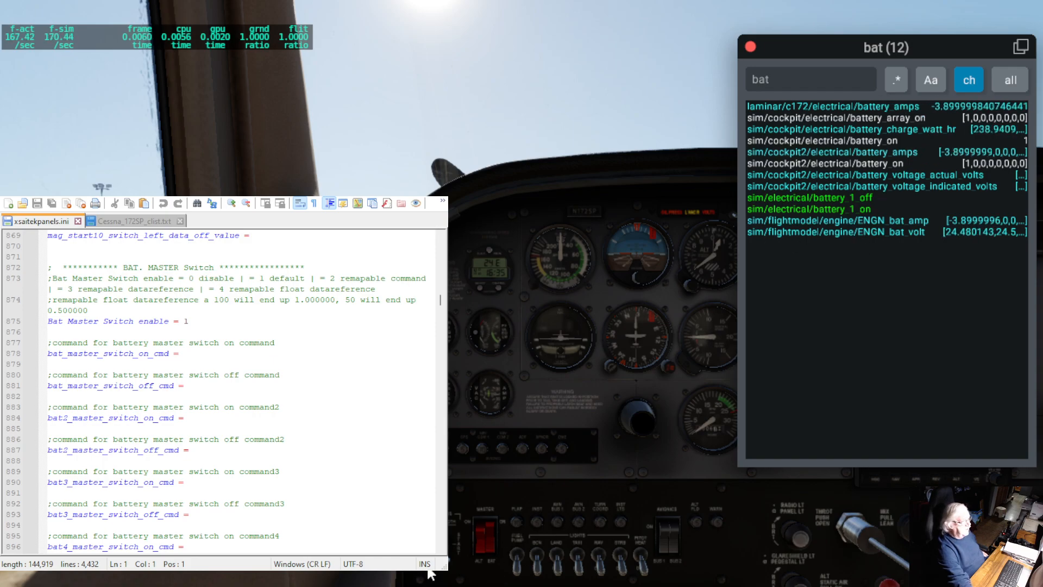
{"action": "left_click", "coordinate": [492, 551]}
{"action": "left_click", "coordinate": [492, 527]}
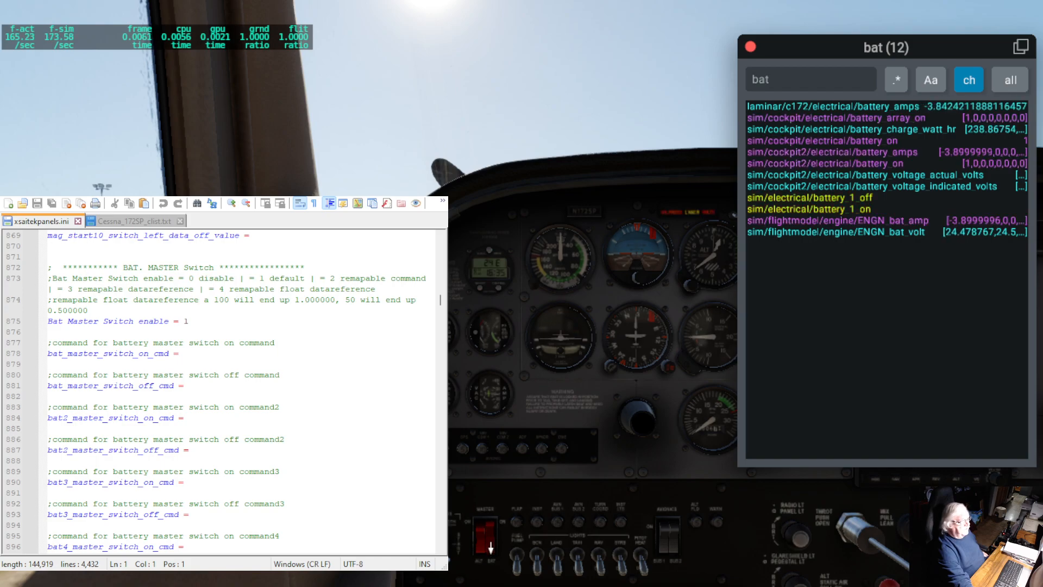
{"action": "left_click", "coordinate": [491, 551]}
{"action": "left_click", "coordinate": [491, 527]}
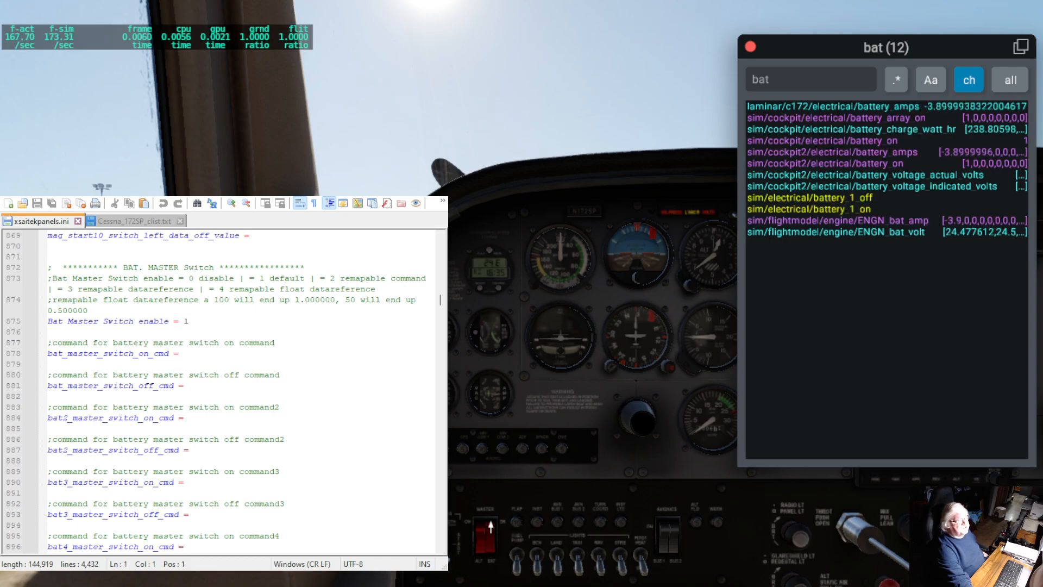
{"action": "left_click", "coordinate": [491, 551]}
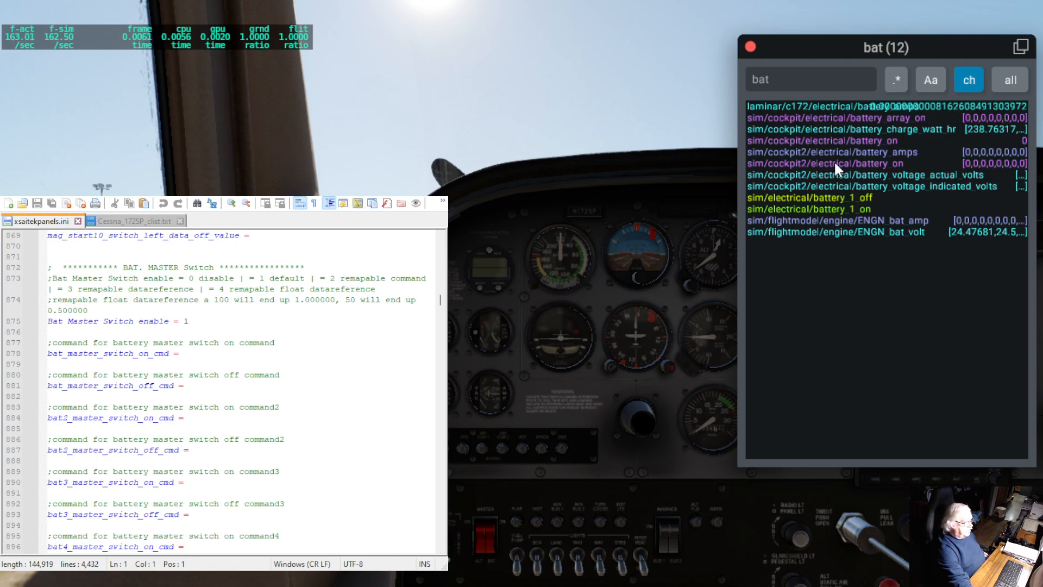
- Limit the changed matches to datarefs only and switch the battery master back on
{"action": "left_click", "coordinate": [1016, 76]}
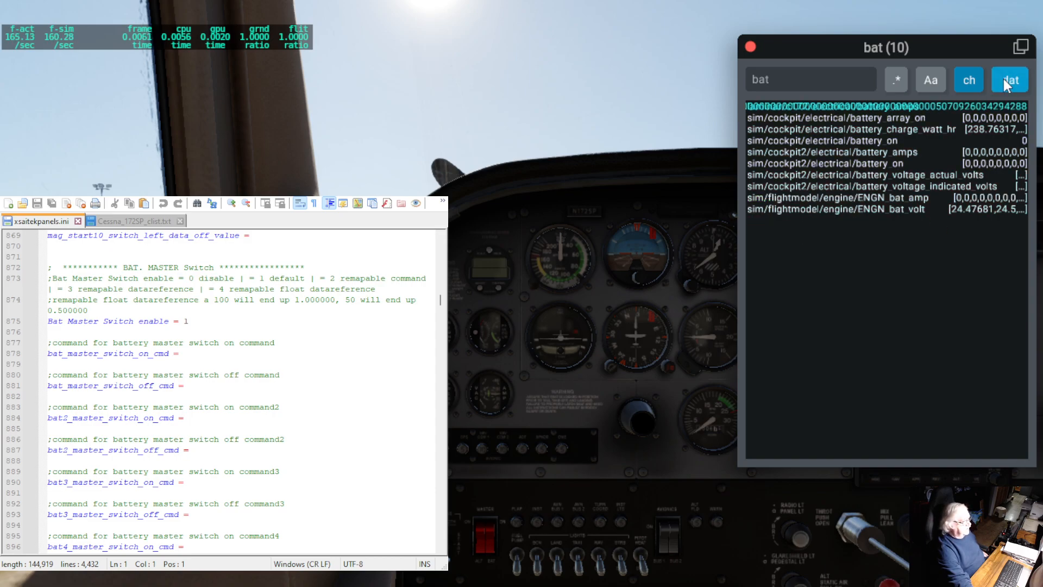
{"action": "left_click", "coordinate": [489, 528]}
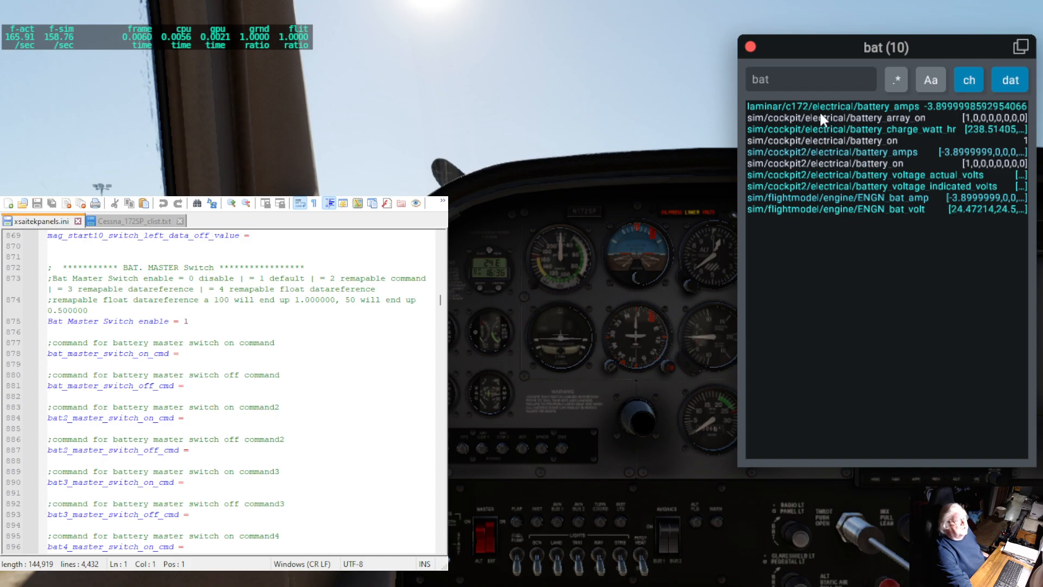
- Copy the name of the sim/cockpit2/electrical/battery_on dataref and use it as the search term in place of "bat"
{"action": "left_click", "coordinate": [870, 161]}
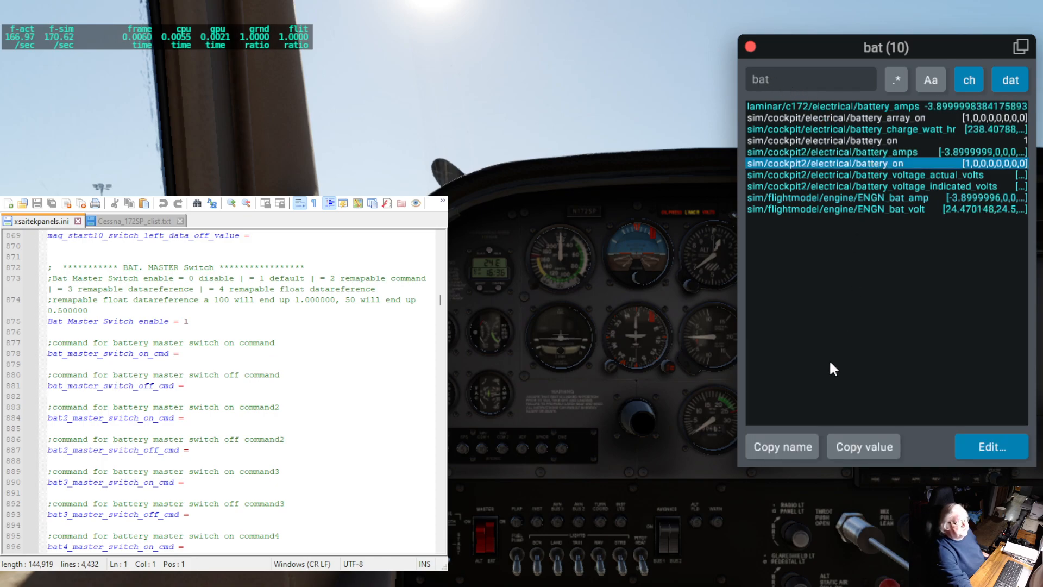
{"action": "left_click", "coordinate": [794, 445]}
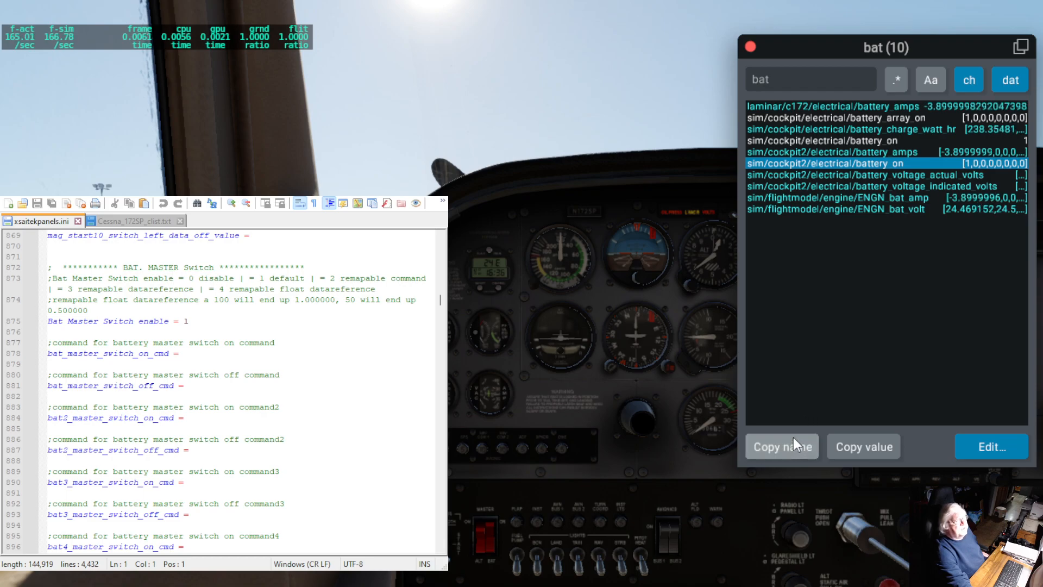
{"action": "left_click", "coordinate": [780, 76]}
{"action": "left_click_drag", "start_coordinate": [780, 76], "coordinate": [749, 78]}
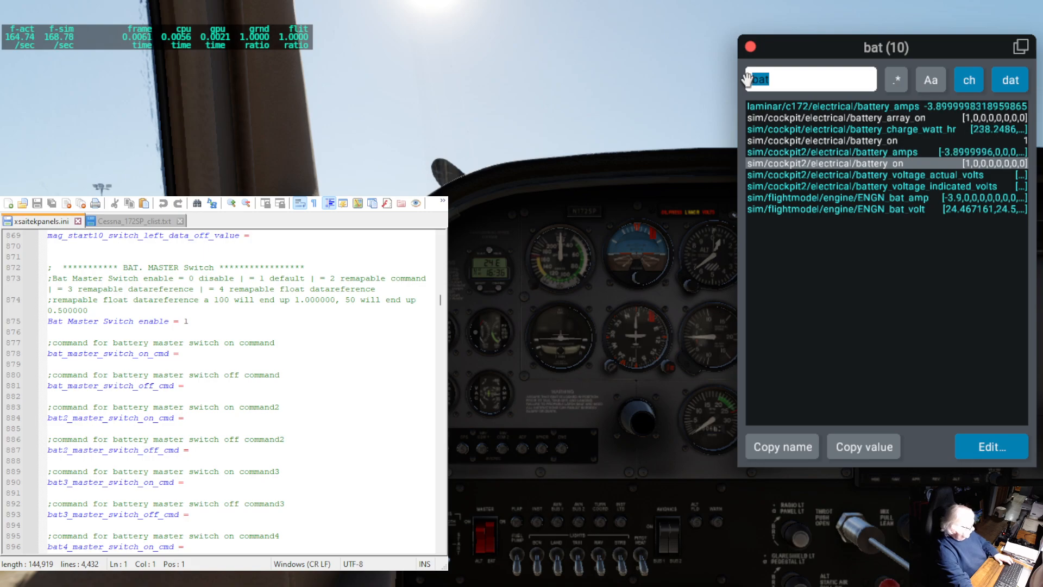
{"action": "type", "text": "sim/cockpit2/electrical/battery_on"}
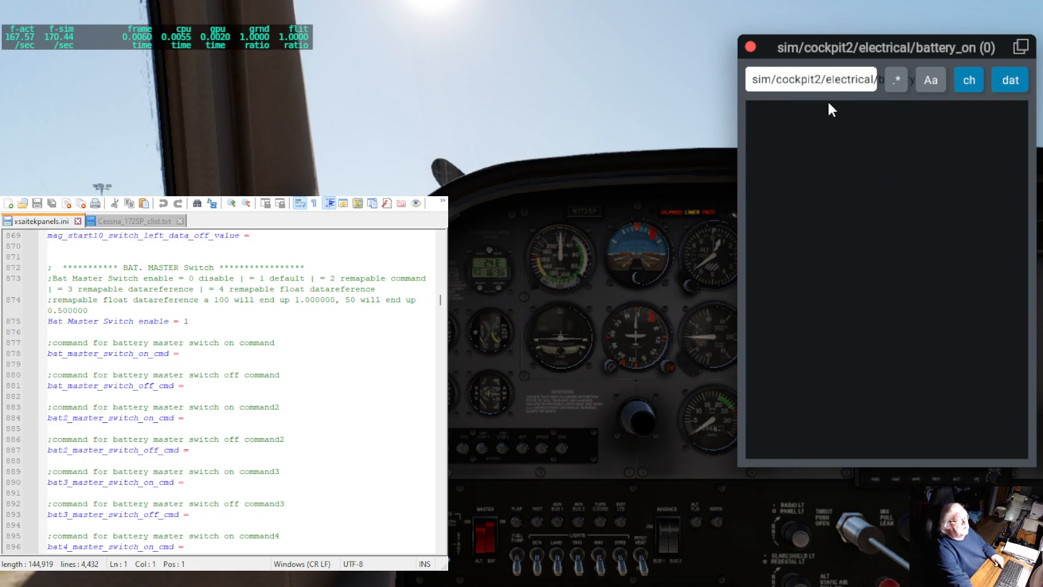
- Shorten the search term to "battery_on" and operate the battery master switch so the changed datarefs are listed
{"action": "key", "text": "BackSpace"}
{"action": "key", "text": "BackSpace"}
{"action": "key", "text": "BackSpace"}
{"action": "key", "text": "BackSpace"}
{"action": "key", "text": "BackSpace"}
{"action": "key", "text": "BackSpace"}
{"action": "key", "text": "BackSpace"}
{"action": "key", "text": "BackSpace"}
{"action": "key", "text": "BackSpace"}
{"action": "key", "text": "BackSpace"}
{"action": "key", "text": "BackSpace"}
{"action": "key", "text": "BackSpace"}
{"action": "key", "text": "BackSpace"}
{"action": "key", "text": "End"}
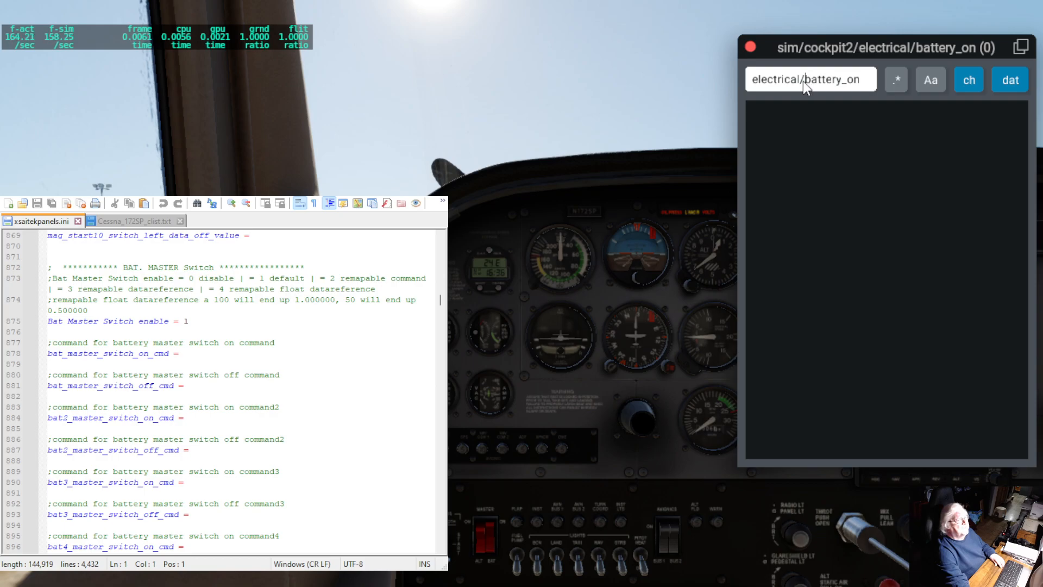
{"action": "key", "text": "BackSpace"}
{"action": "key", "text": "BackSpace"}
{"action": "key", "text": "BackSpace"}
{"action": "key", "text": "BackSpace"}
{"action": "key", "text": "BackSpace"}
{"action": "key", "text": "BackSpace"}
{"action": "key", "text": "BackSpace"}
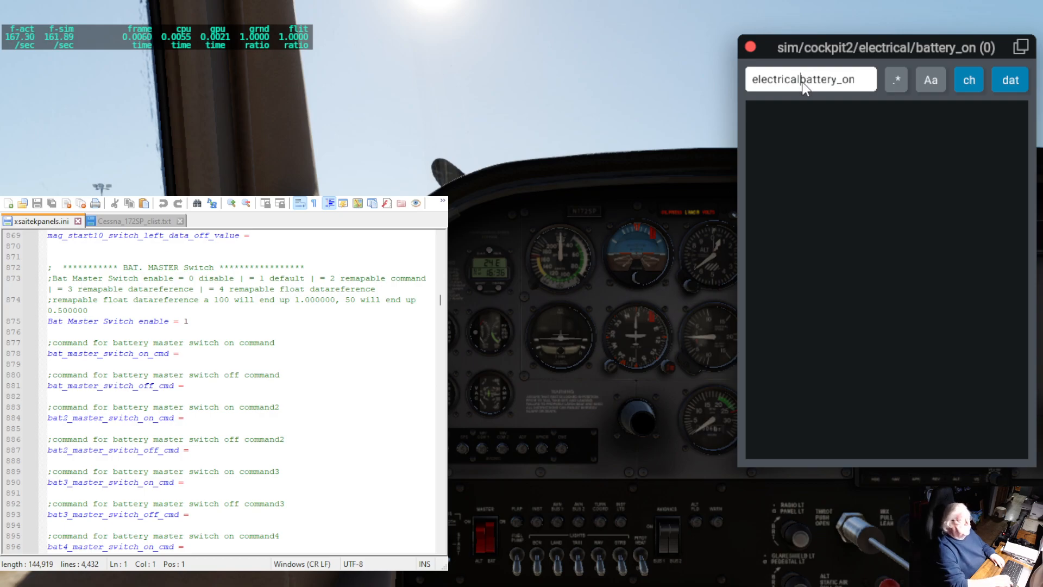
{"action": "key", "text": "BackSpace"}
{"action": "key", "text": "BackSpace"}
{"action": "key", "text": "BackSpace"}
{"action": "key", "text": "BackSpace"}
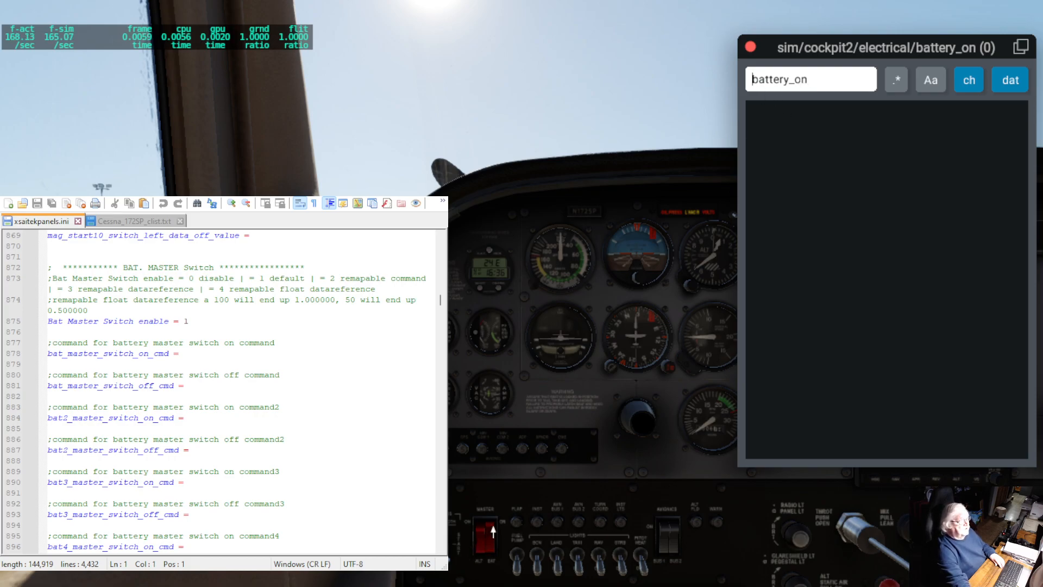
{"action": "left_click", "coordinate": [494, 550]}
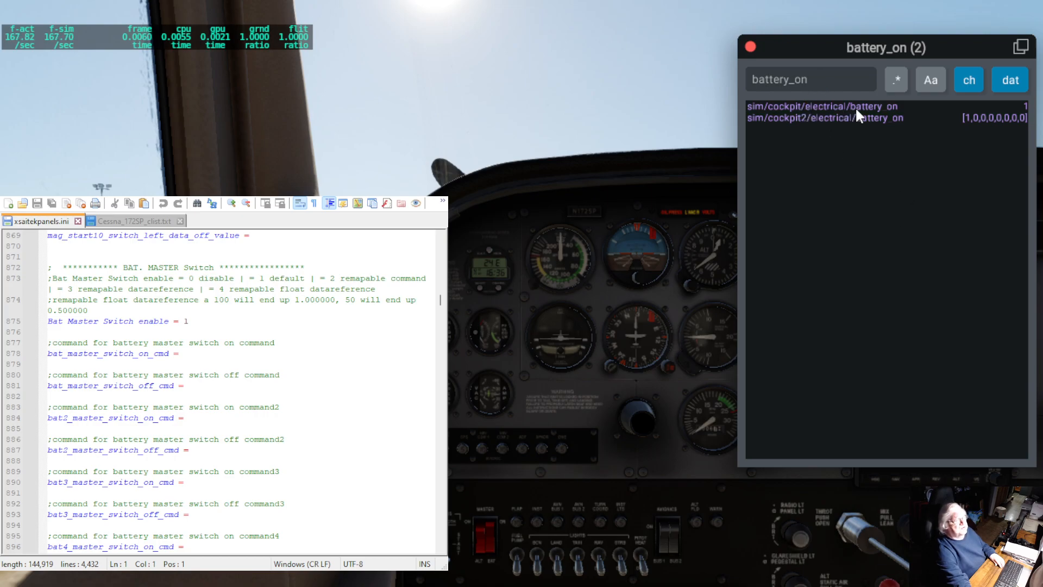
- Open sim/cockpit2/electrical/battery_on for editing beside the search window and cycle the battery master switch off and on
{"action": "left_click", "coordinate": [971, 119]}
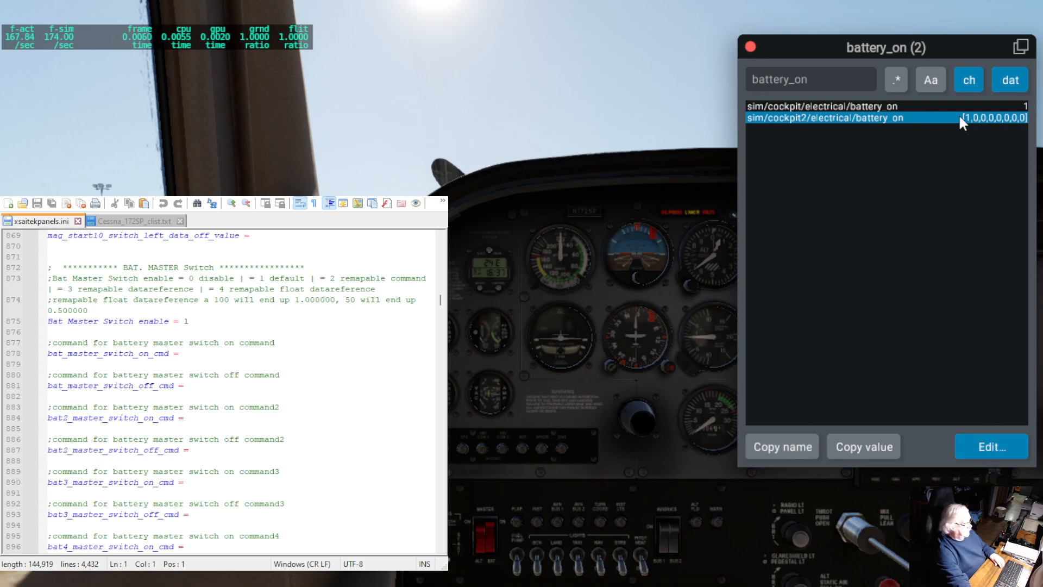
{"action": "left_click", "coordinate": [989, 439]}
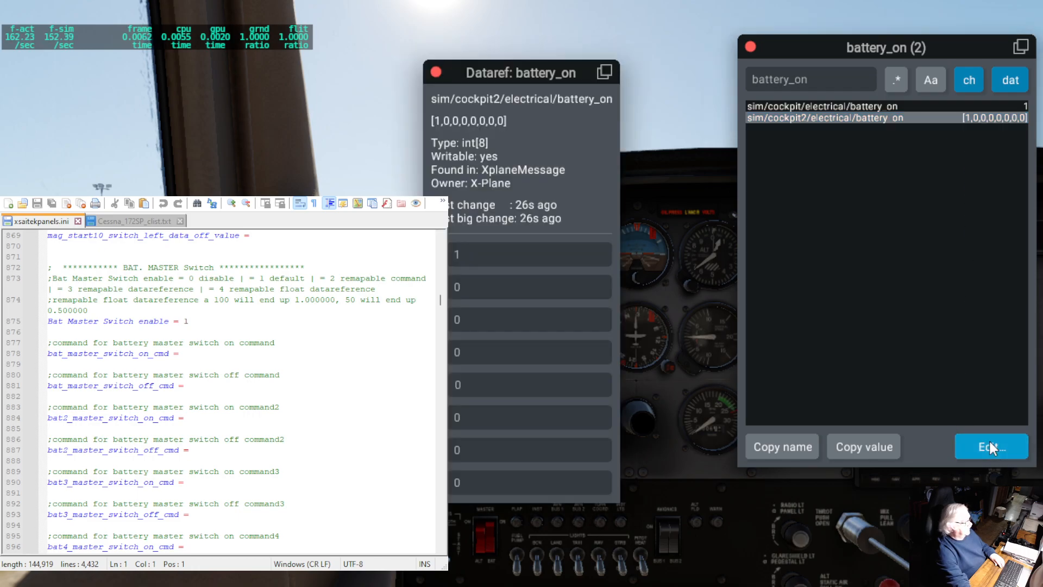
{"action": "left_click_drag", "start_coordinate": [499, 64], "coordinate": [605, 50]}
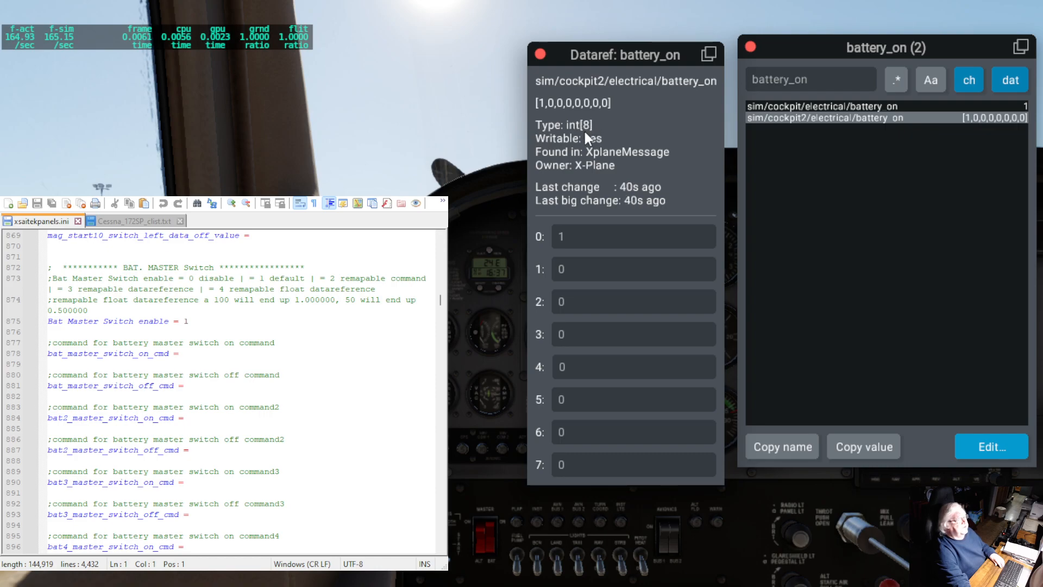
{"action": "left_click", "coordinate": [491, 551]}
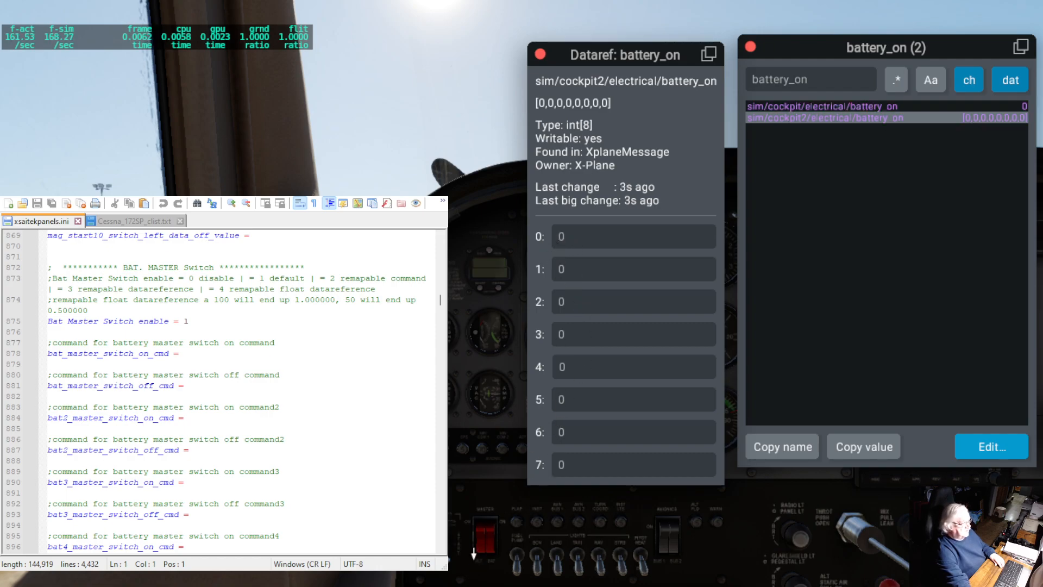
{"action": "left_click", "coordinate": [489, 530]}
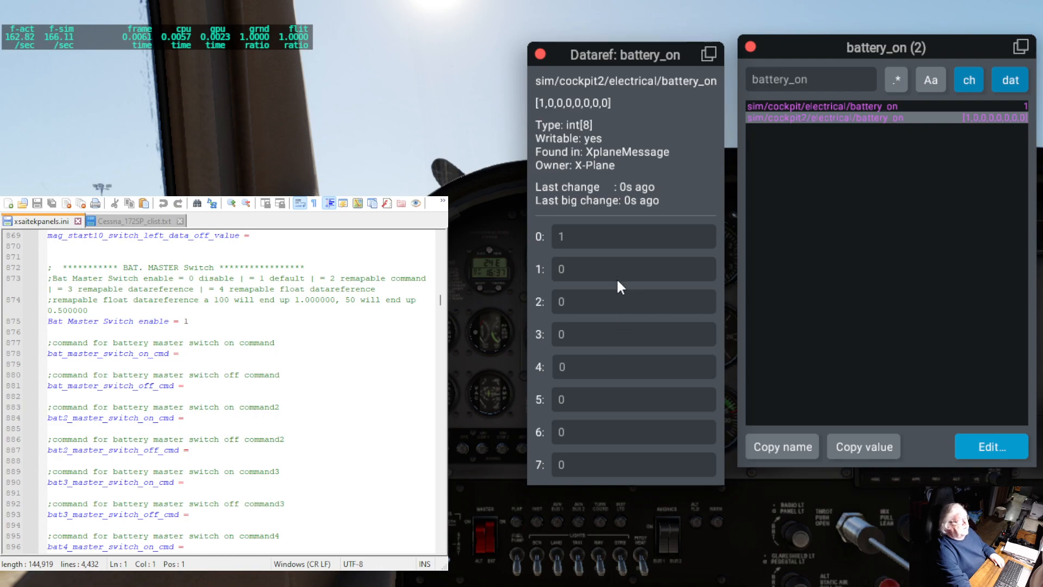
- Set element 0 of the battery_on dataref to 0 and back to 1, applying each value
{"action": "left_click", "coordinate": [574, 235]}
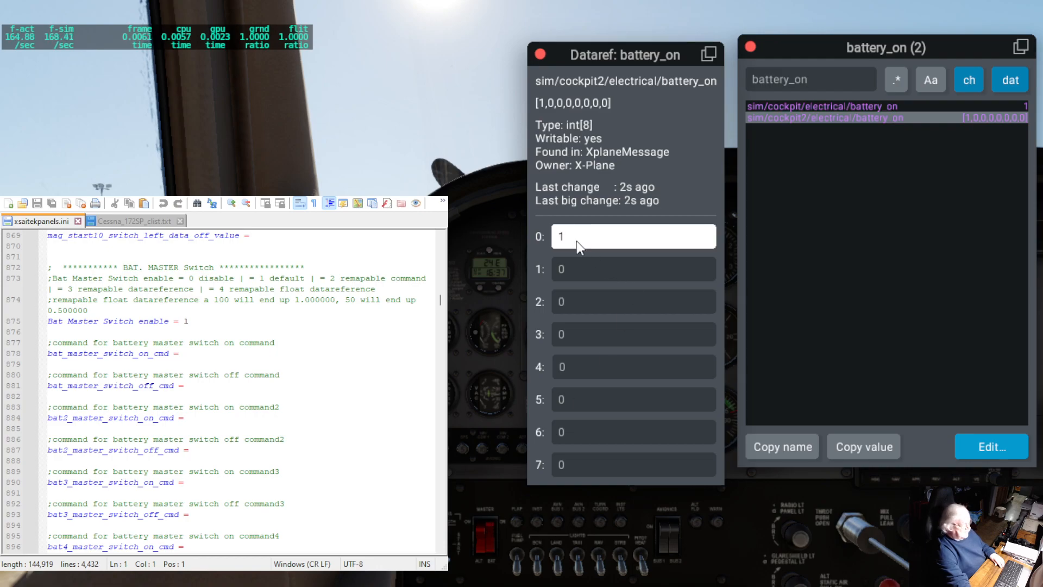
{"action": "key", "text": "BackSpace"}
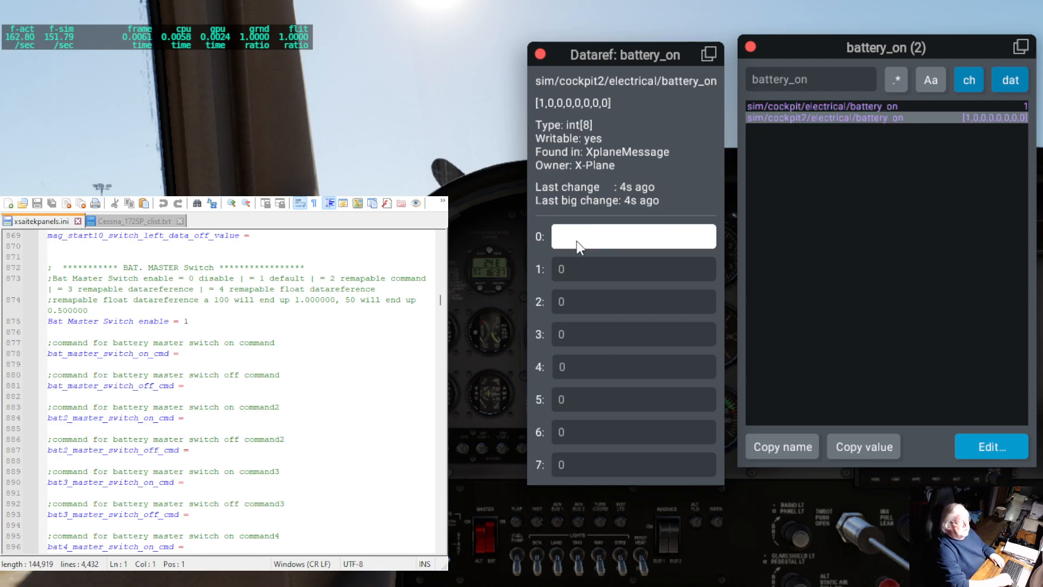
{"action": "type", "text": "0"}
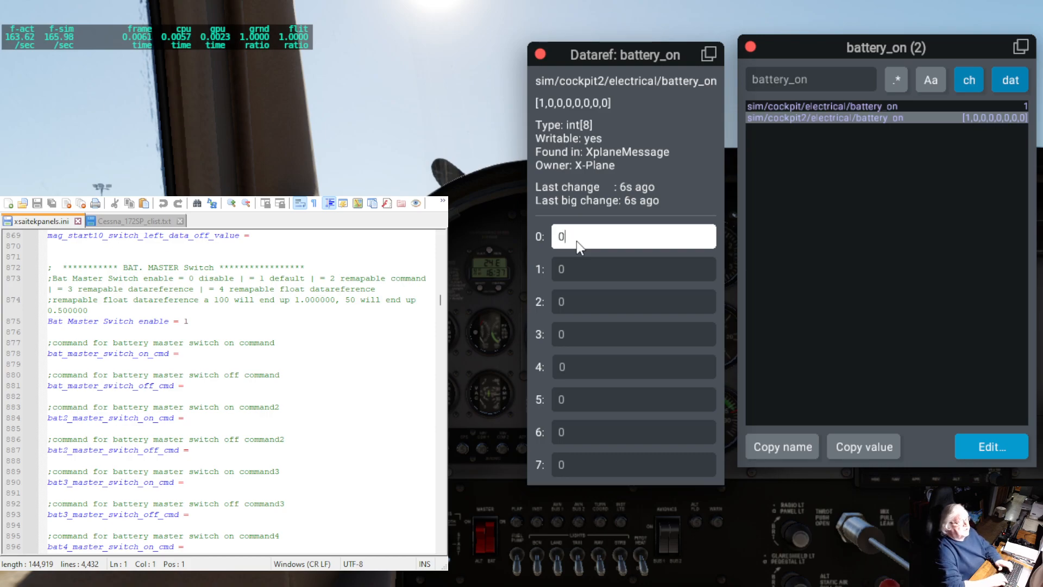
{"action": "key", "text": "Return"}
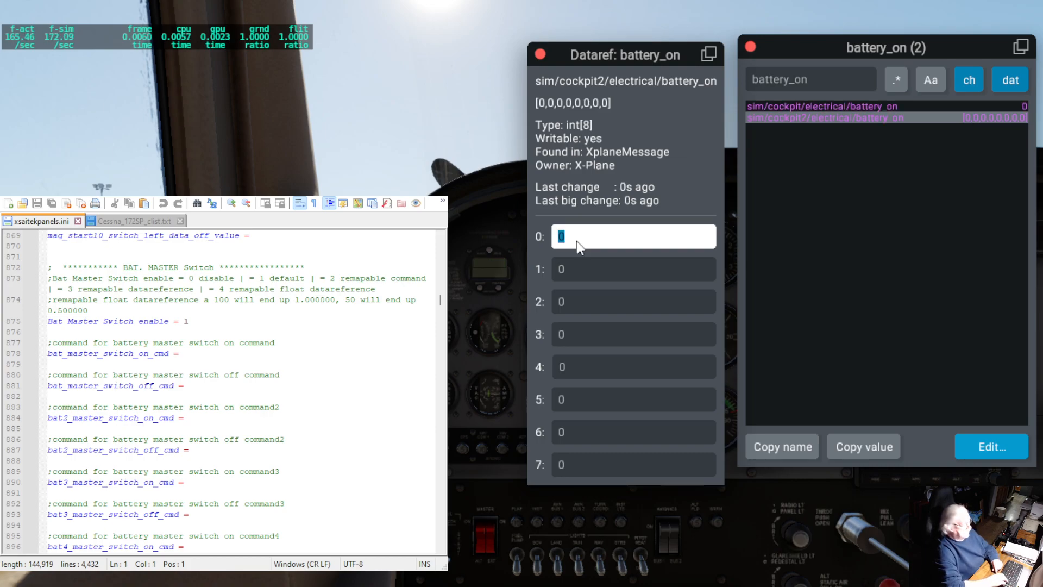
{"action": "type", "text": "1"}
{"action": "key", "text": "Return"}
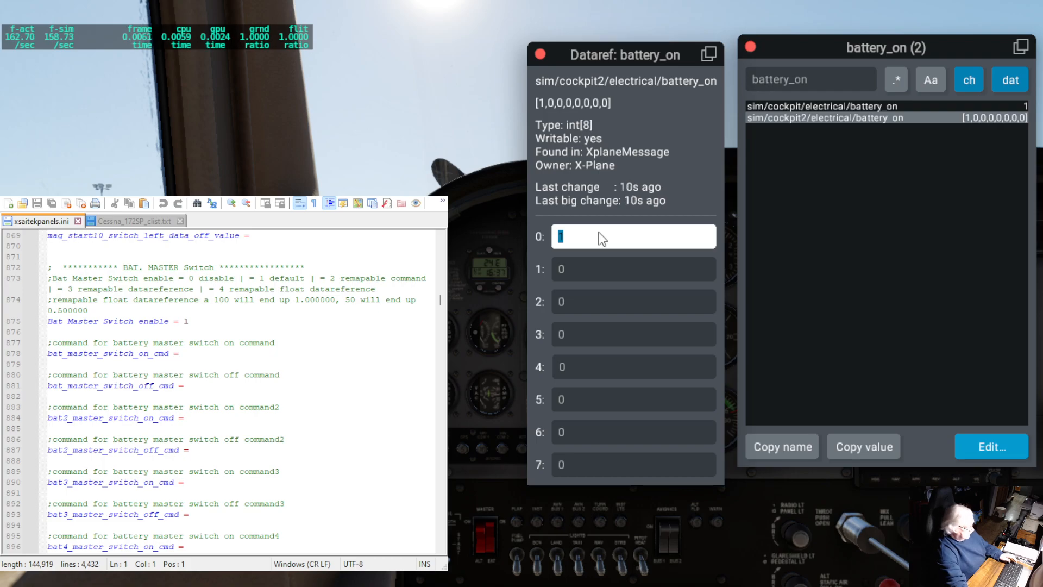
- Set element 0 of the battery_on dataref to 0 again and close its editing window
{"action": "type", "text": "0"}
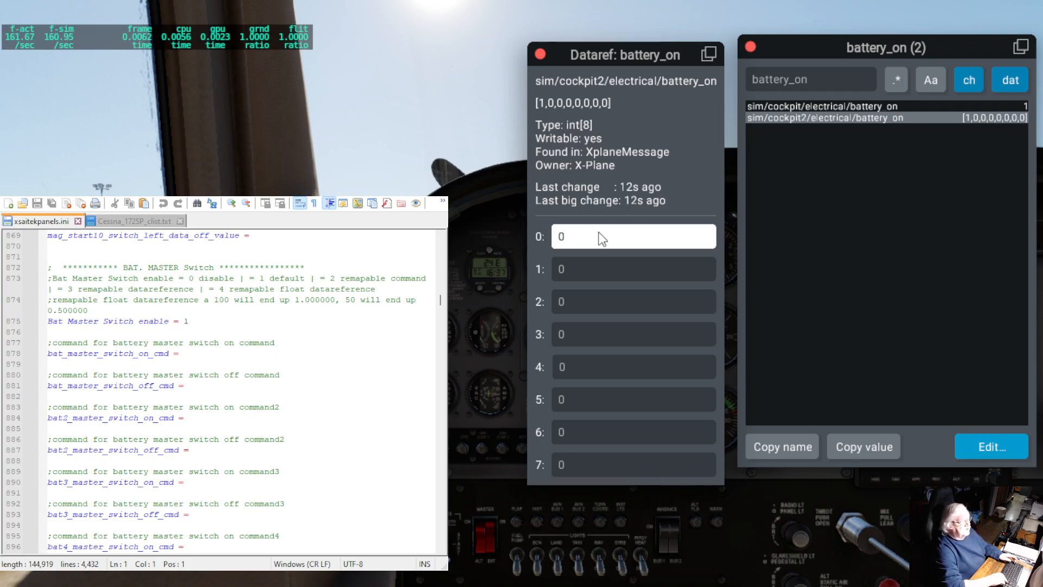
{"action": "key", "text": "Return"}
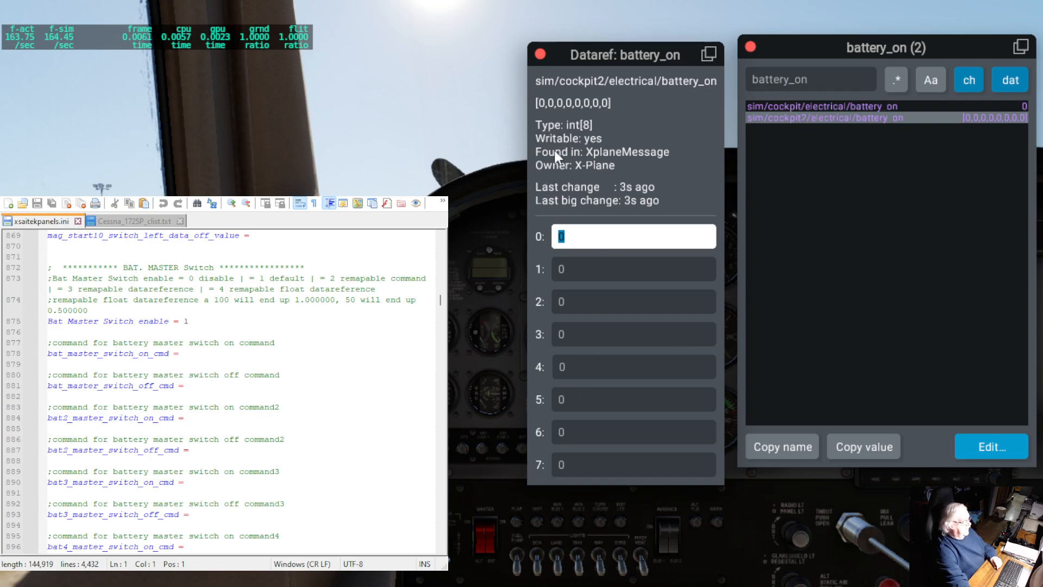
{"action": "left_click", "coordinate": [540, 54]}
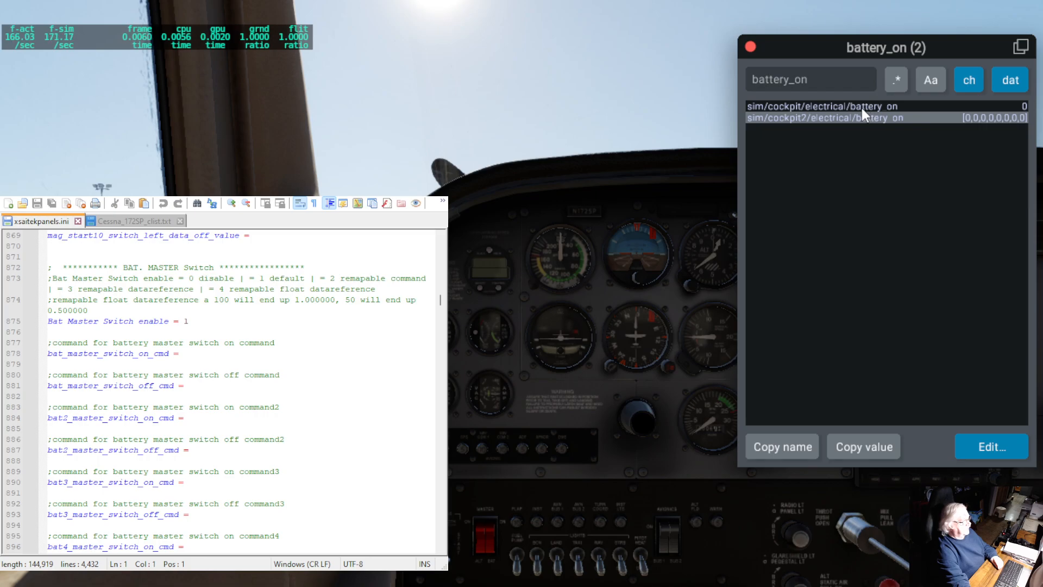
- Restrict the "battery_on" search to changed commands only and cycle the battery master switch, leaving it on
{"action": "left_click", "coordinate": [1011, 81]}
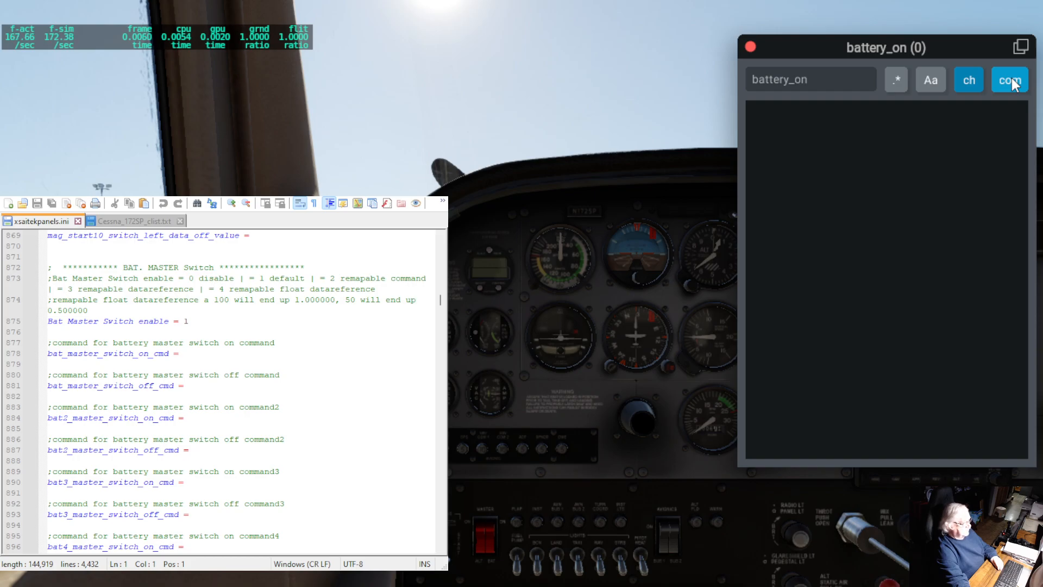
{"action": "left_click", "coordinate": [491, 532]}
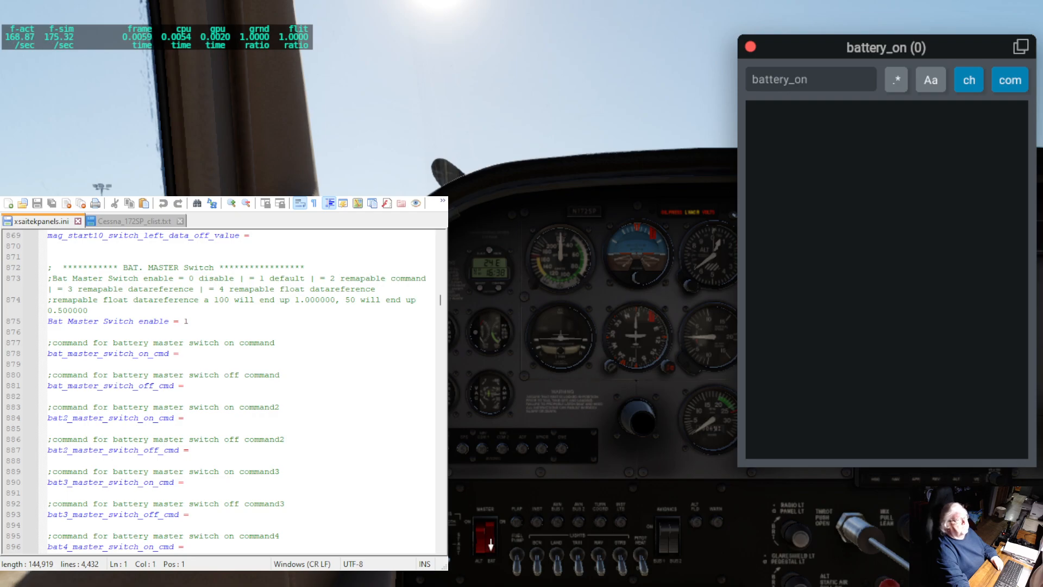
{"action": "left_click", "coordinate": [490, 546]}
{"action": "left_click", "coordinate": [493, 531]}
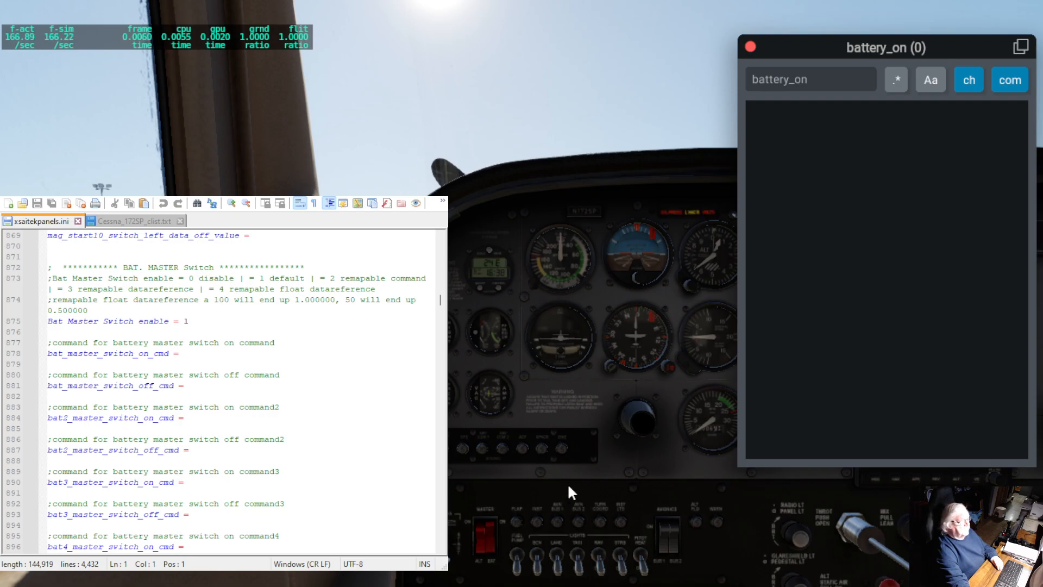
- Shorten the changed-commands search term to "battery" and switch the battery master off, on and off again
{"action": "left_click", "coordinate": [823, 76]}
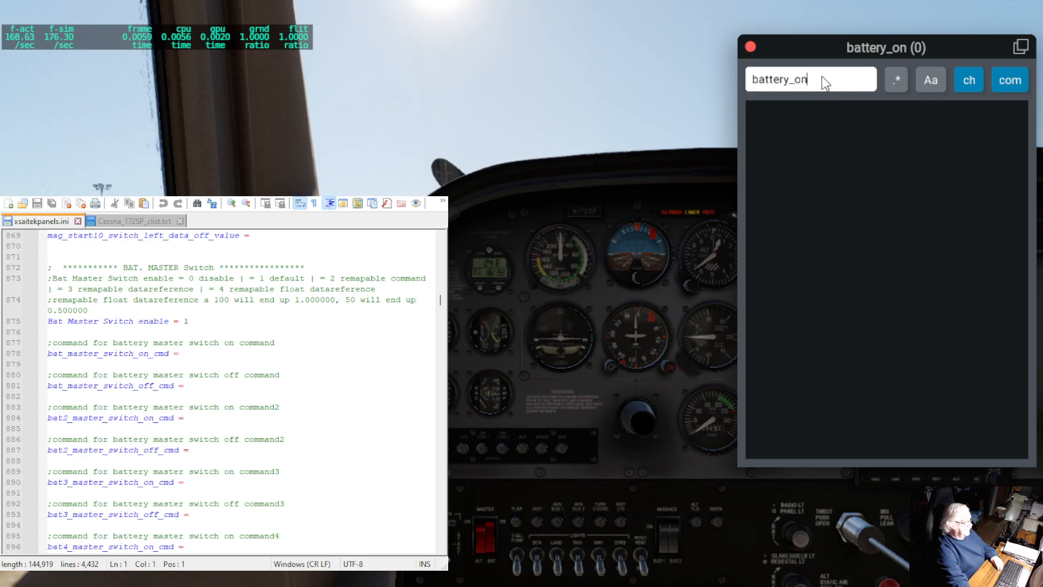
{"action": "key", "text": "BackSpace"}
{"action": "key", "text": "BackSpace"}
{"action": "key", "text": "BackSpace"}
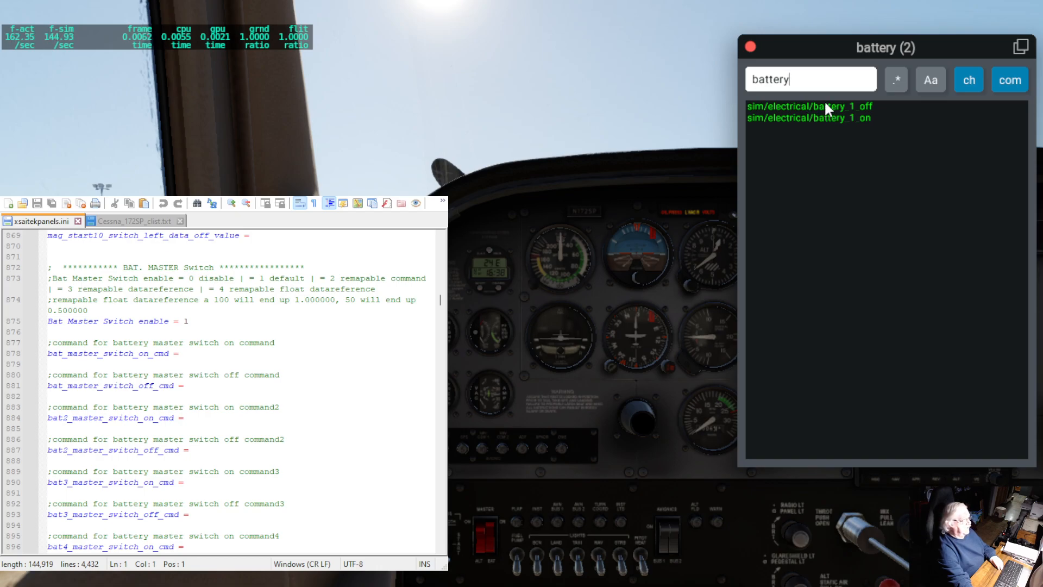
{"action": "left_click", "coordinate": [488, 545]}
{"action": "left_click", "coordinate": [489, 531]}
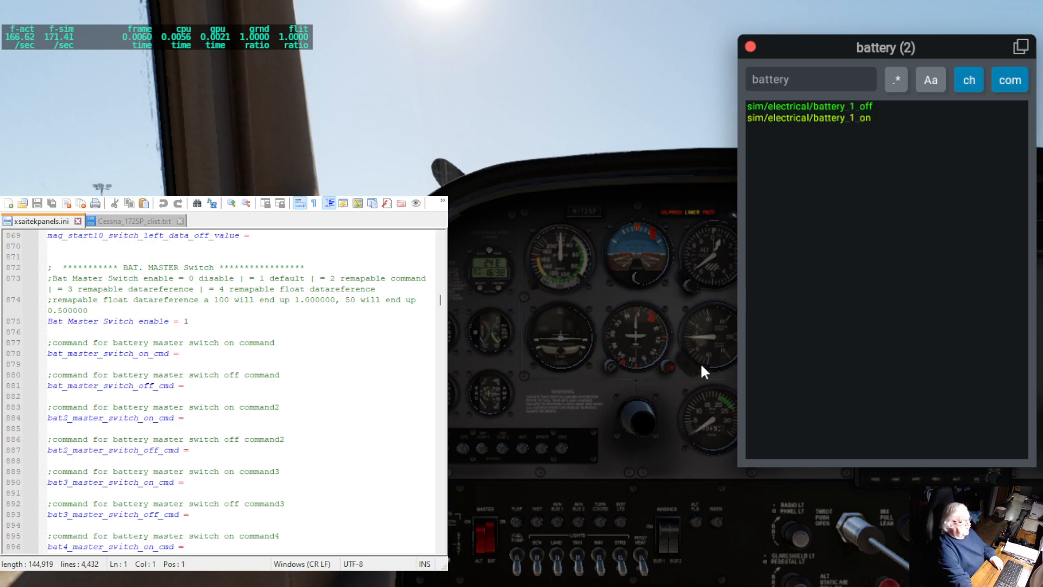
{"action": "left_click", "coordinate": [495, 553]}
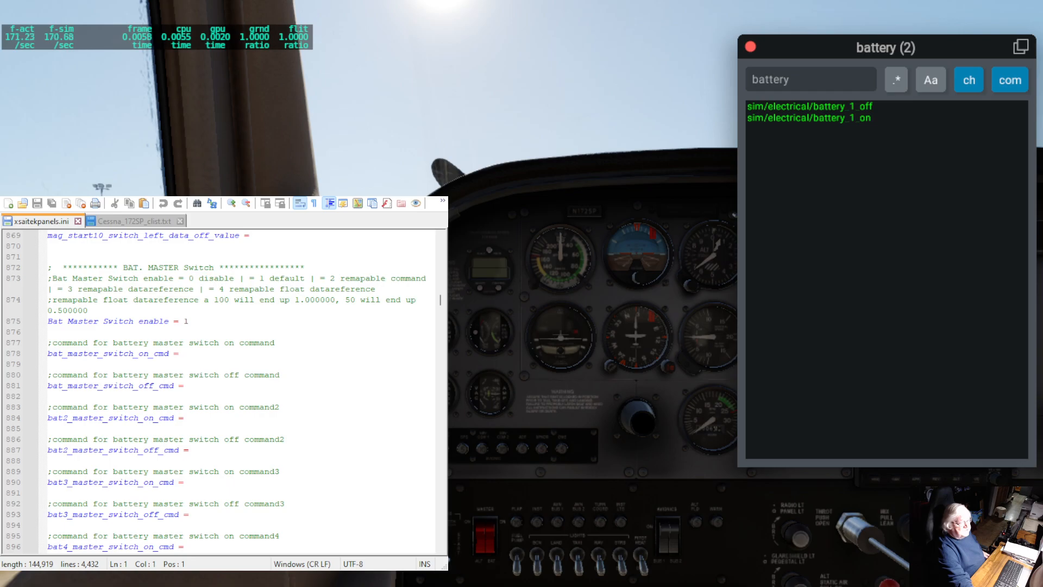
- In xsaitekpanels.ini, set Bat Master Switch enable to 2 and fill bat_master_switch_on_cmd with the copied sim/electrical/battery_1_on command name
{"action": "double_click", "coordinate": [188, 321]}
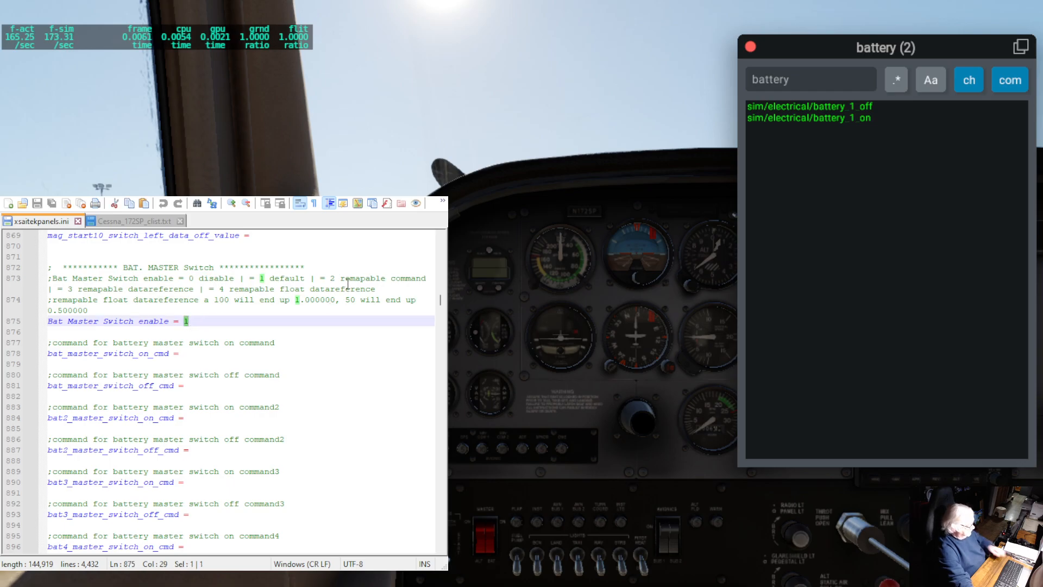
{"action": "type", "text": "2"}
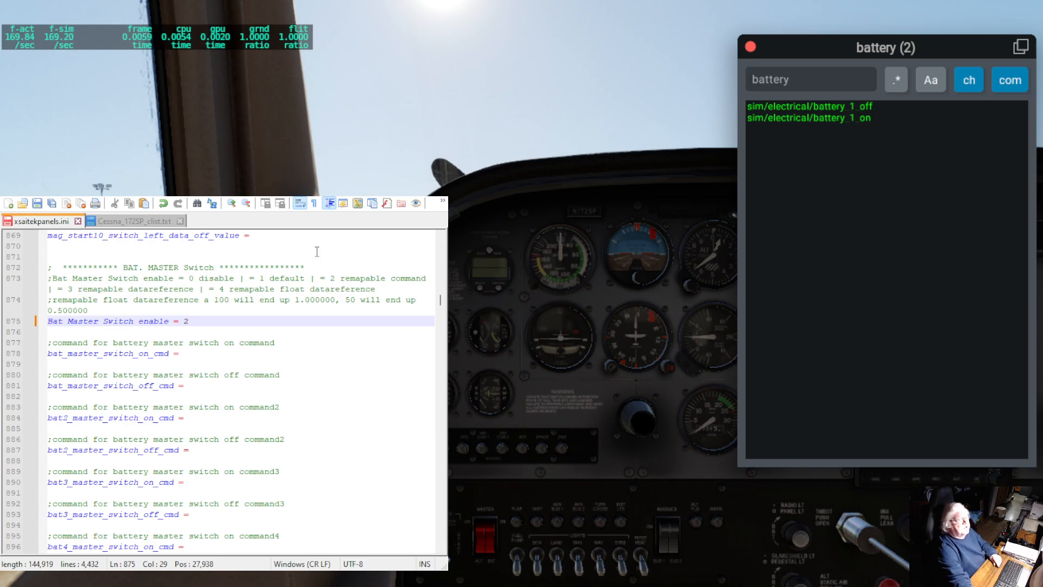
{"action": "left_click", "coordinate": [491, 530]}
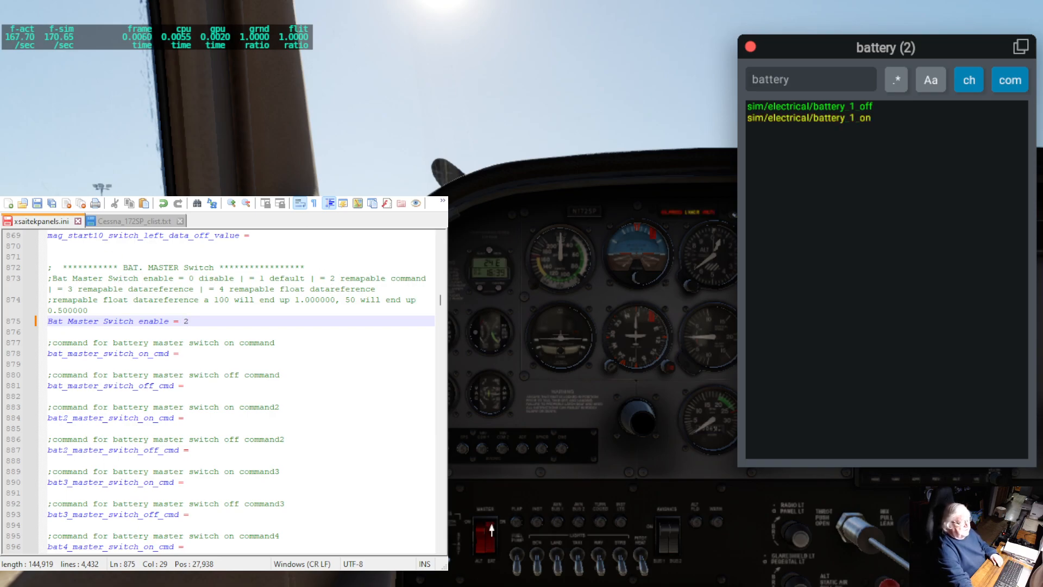
{"action": "left_click", "coordinate": [823, 117]}
{"action": "left_click", "coordinate": [774, 445]}
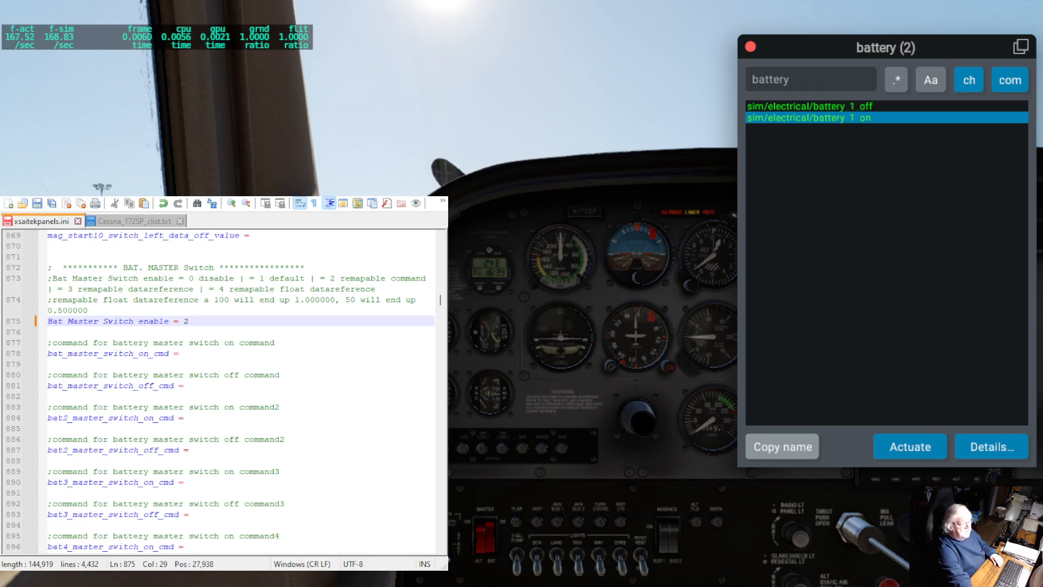
{"action": "left_click", "coordinate": [185, 354]}
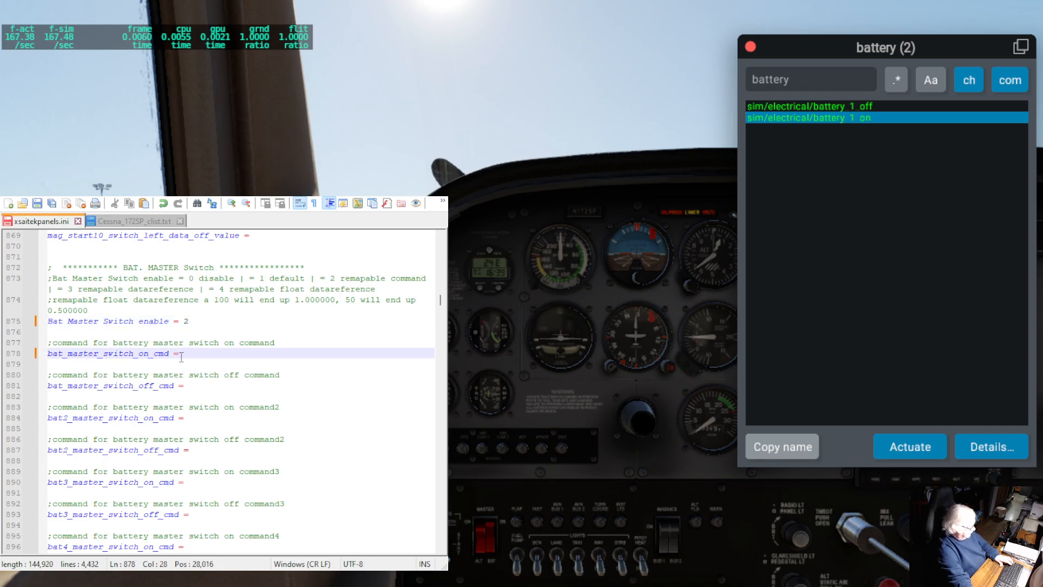
{"action": "type", "text": "sim/electrical/battery_1_on"}
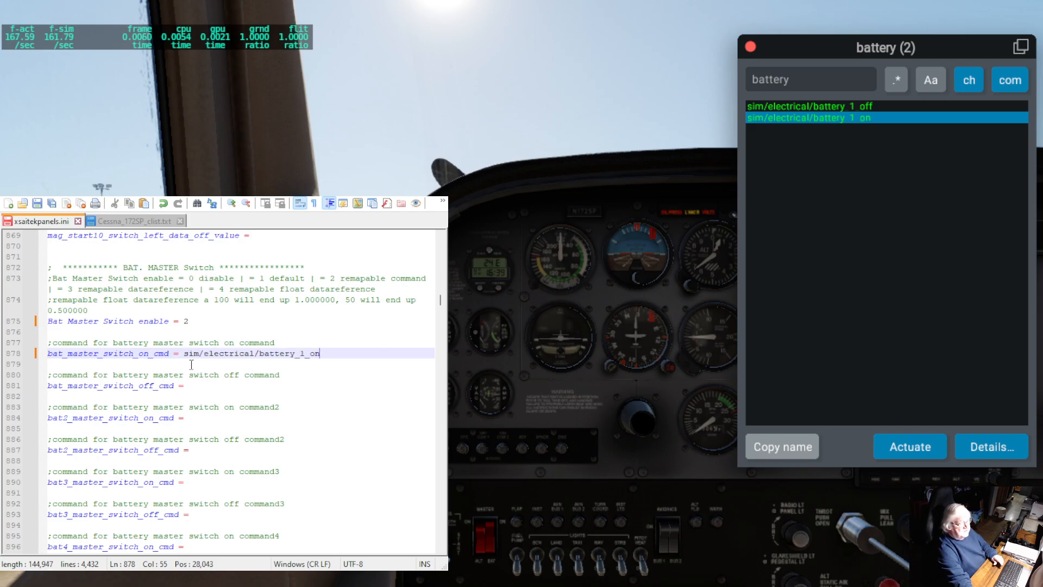
- Fill bat_master_switch_off_cmd with the copied sim/electrical/battery_1_off command name and save xsaitekpanels.ini
{"action": "left_click", "coordinate": [195, 385]}
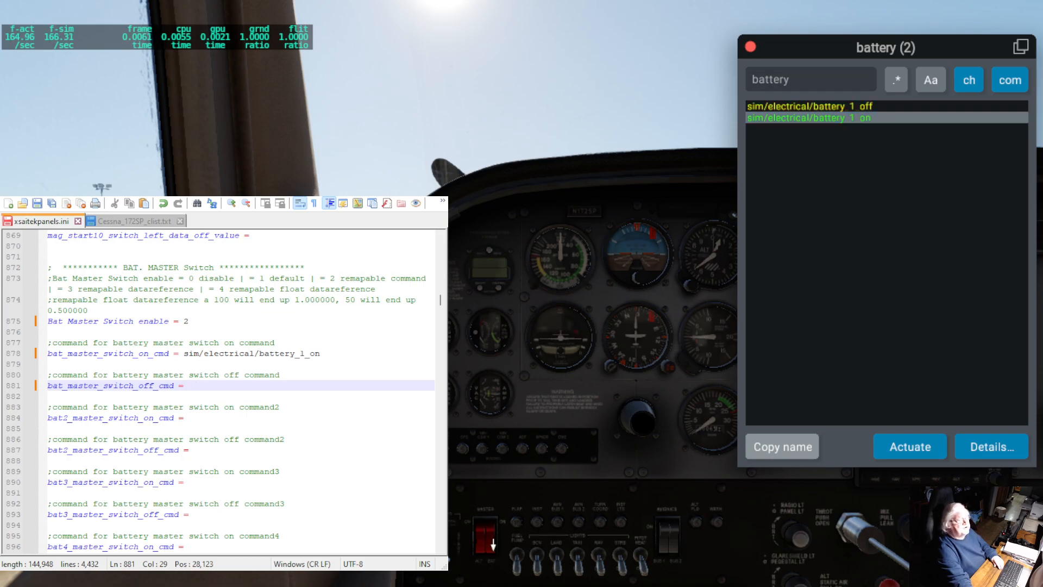
{"action": "left_click", "coordinate": [817, 111]}
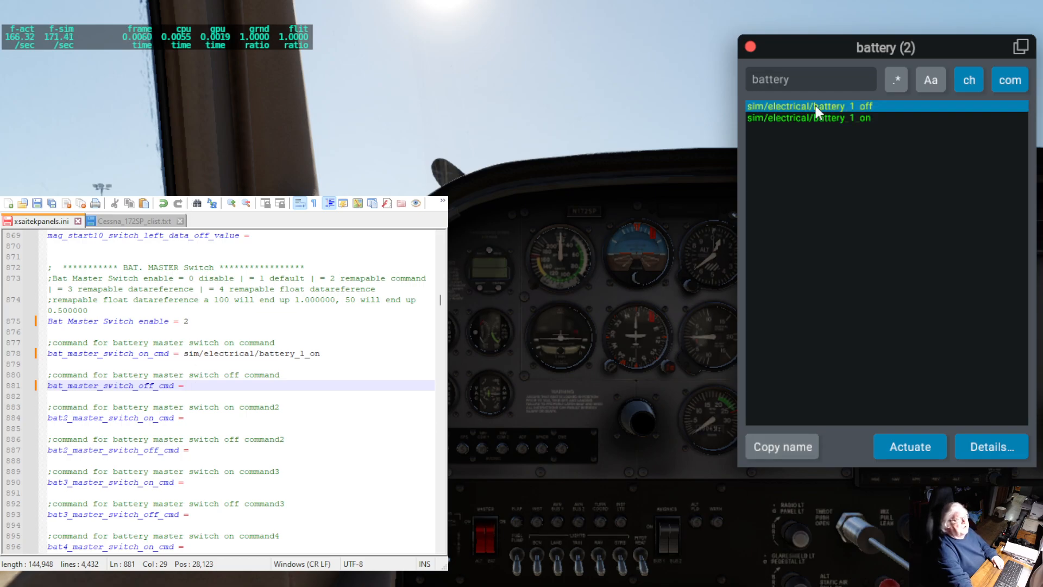
{"action": "left_click", "coordinate": [790, 448]}
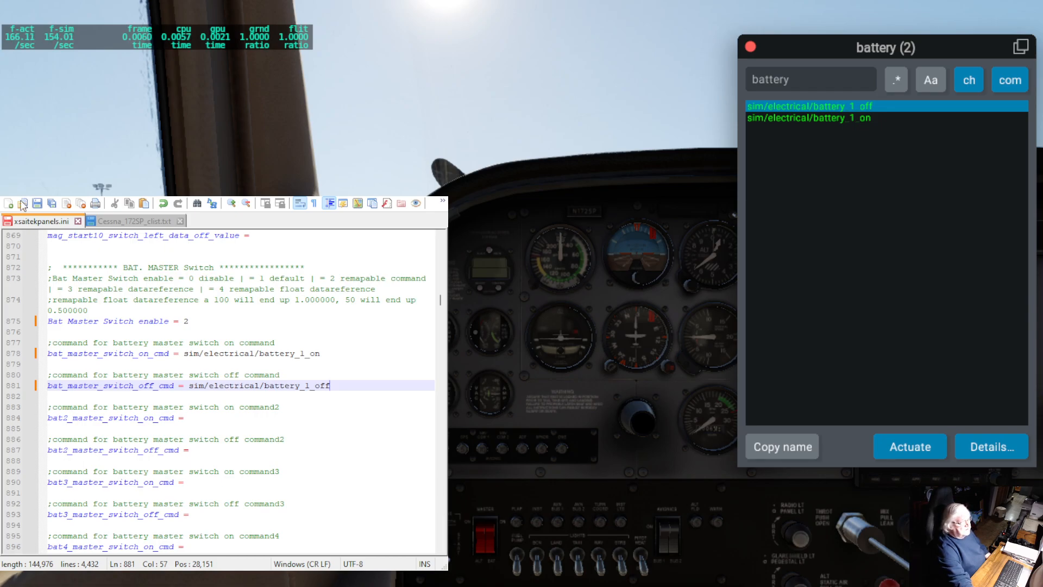
- In Cessna_172SP_clist.txt, copy sim/cockpit/electrical/battery_on from the MASTER SWITCH (BATTERY) ON item in the preflight checklist
{"action": "left_click", "coordinate": [149, 224]}
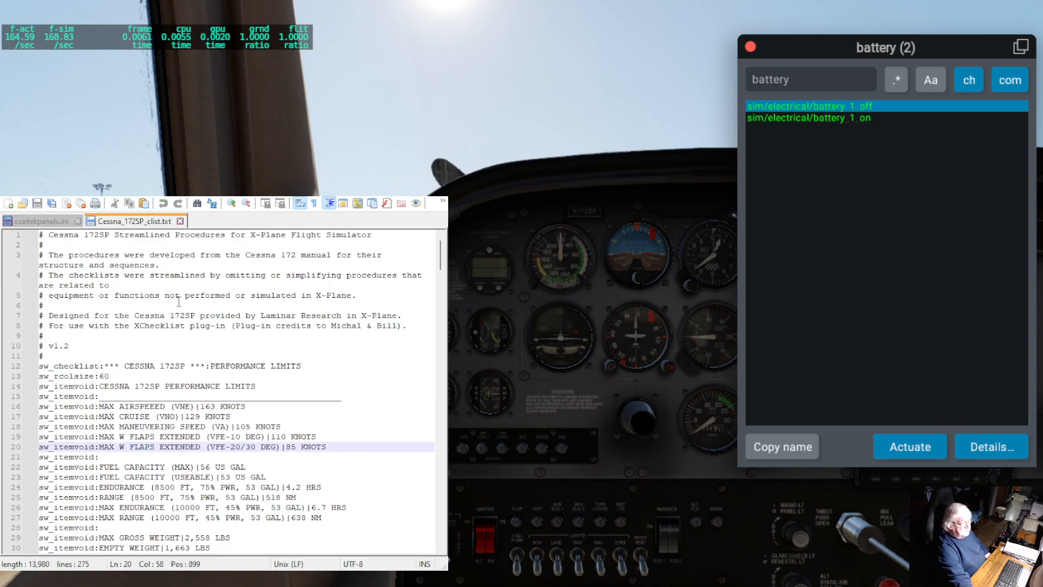
{"action": "scroll", "coordinate": [174, 313], "scroll_direction": "down", "scroll_amount": 5}
{"action": "scroll", "coordinate": [174, 313], "scroll_direction": "down", "scroll_amount": 10}
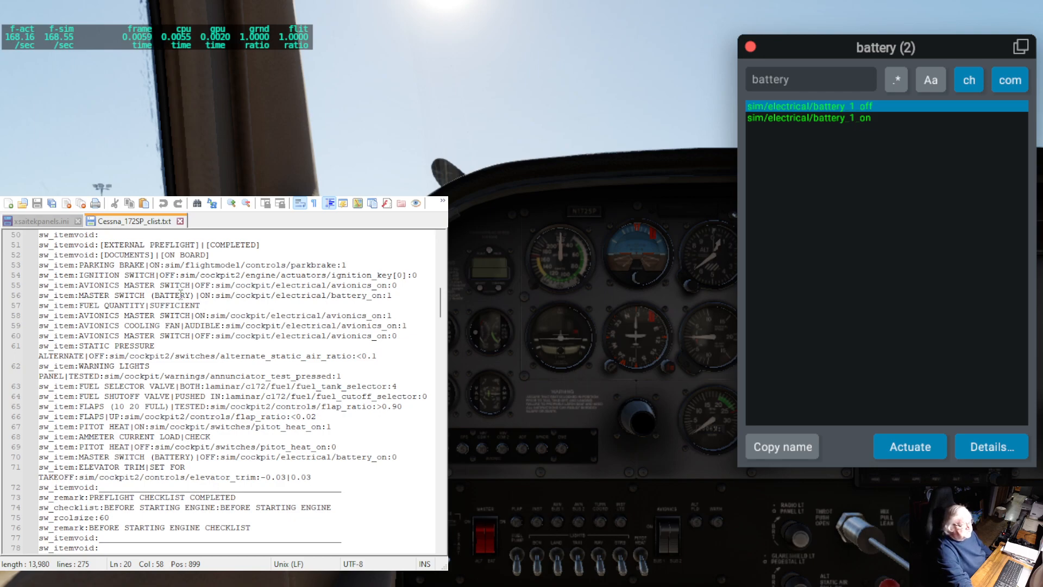
{"action": "scroll", "coordinate": [184, 290], "scroll_direction": "up", "scroll_amount": 3}
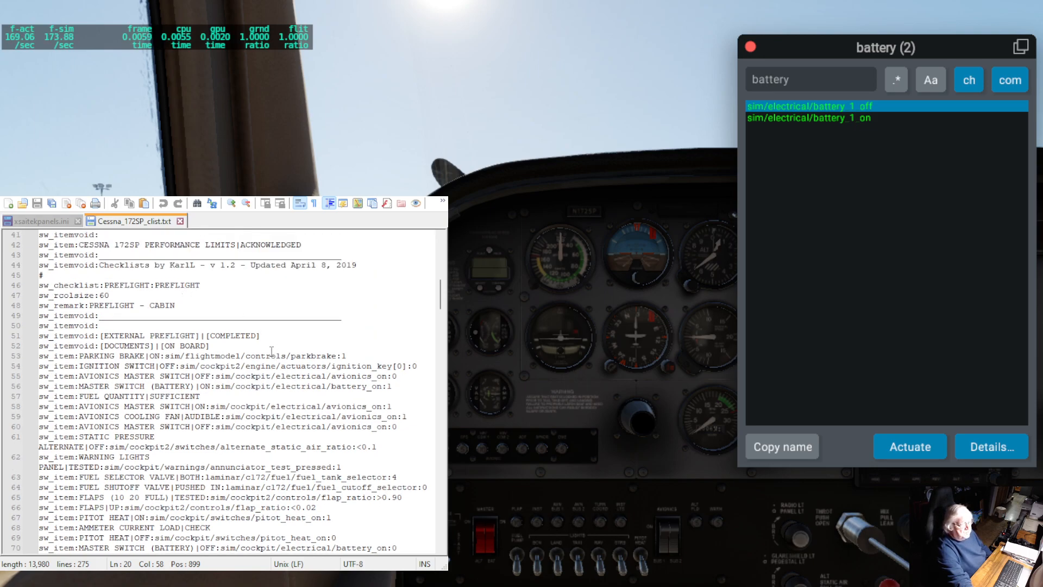
{"action": "scroll", "coordinate": [271, 349], "scroll_direction": "down", "scroll_amount": 1}
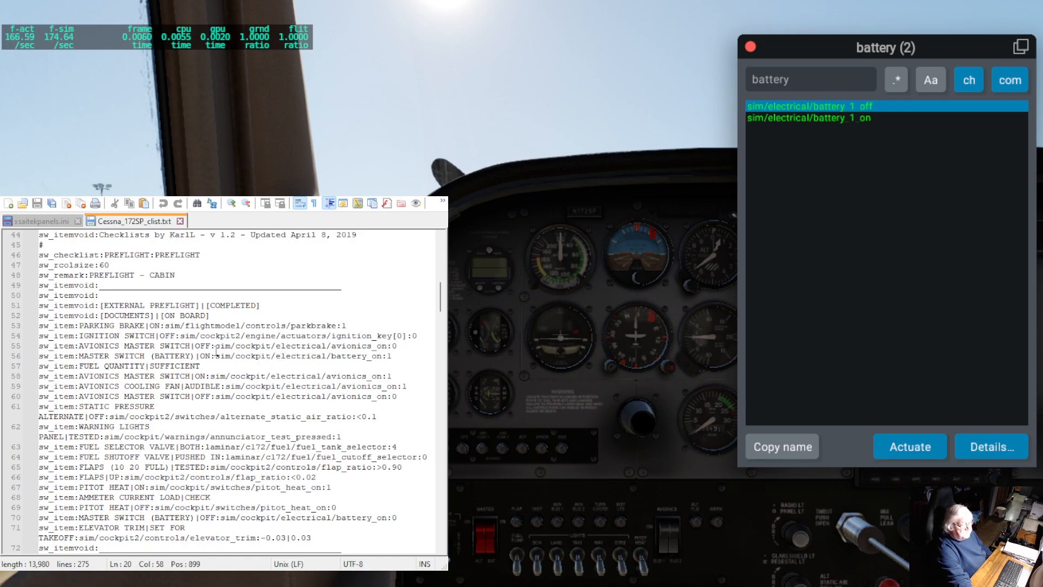
{"action": "left_click_drag", "start_coordinate": [216, 356], "coordinate": [381, 356]}
{"action": "key", "text": "ctrl+c"}
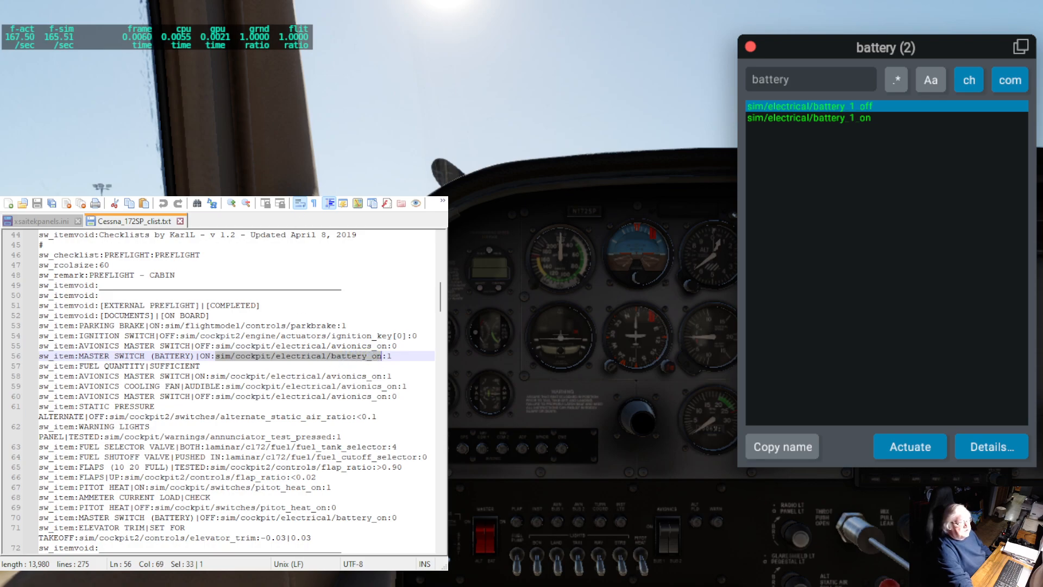
- Replace the search term with the copied sim/cockpit/electrical/battery_on and widen the search window to fit the full name
{"action": "left_click", "coordinate": [812, 75]}
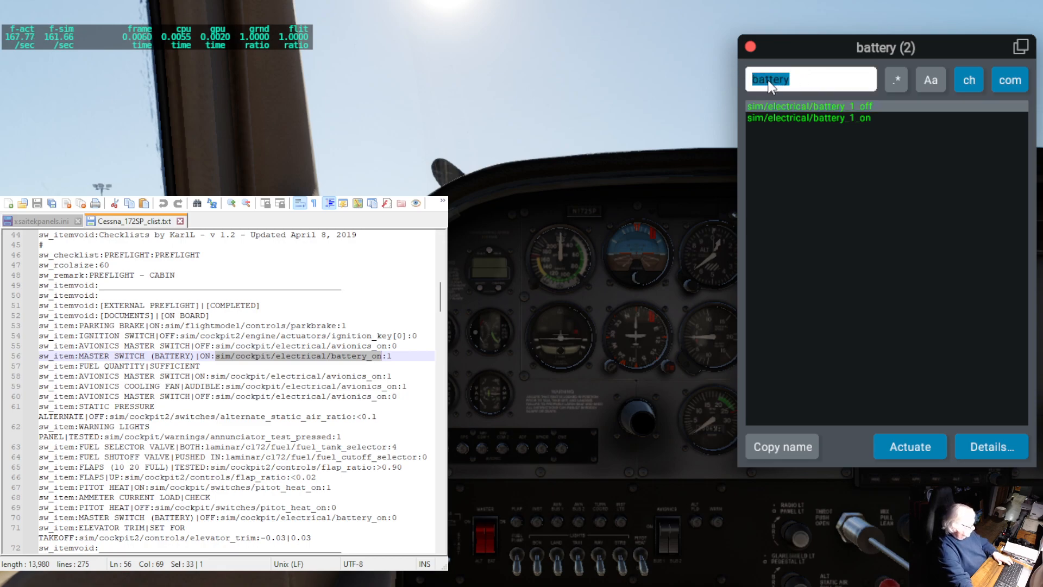
{"action": "key", "text": "ctrl+v"}
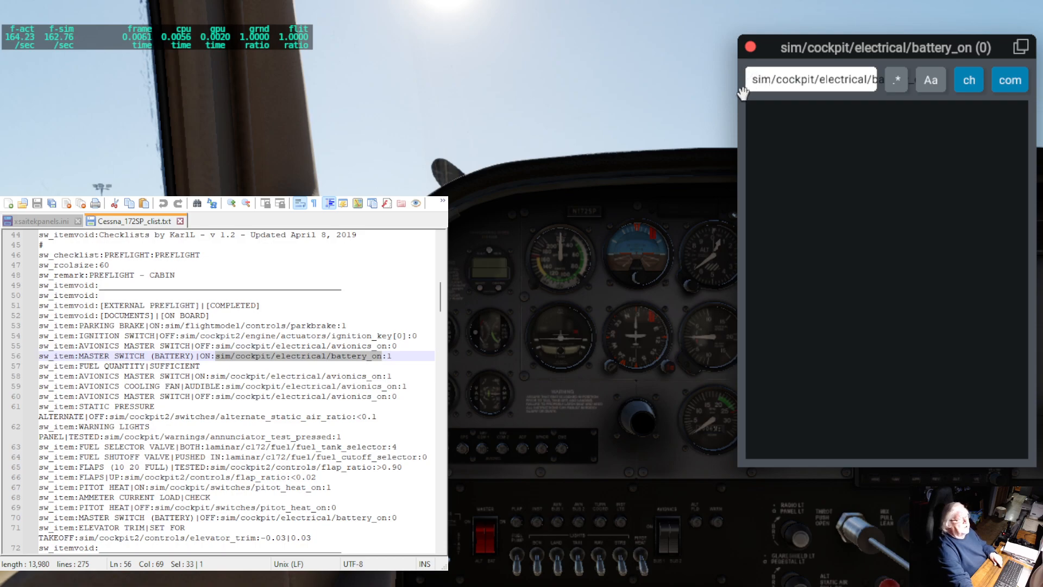
{"action": "left_click_drag", "start_coordinate": [744, 105], "coordinate": [683, 105]}
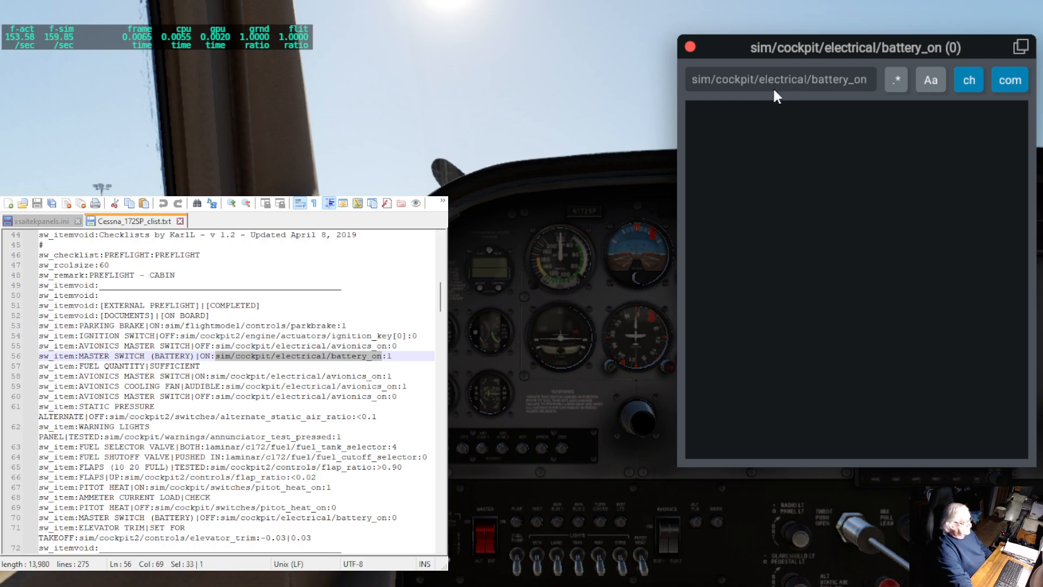
- Change the result filter from commands to datarefs, turn the battery master switch on and select the sim/cockpit/electrical/battery_on result
{"action": "left_click", "coordinate": [1010, 83]}
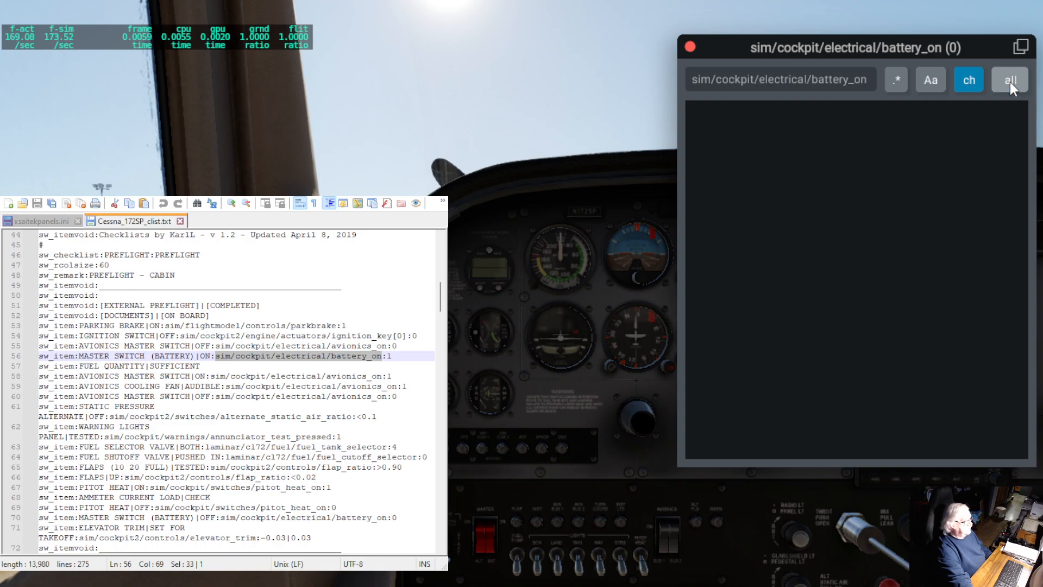
{"action": "left_click", "coordinate": [1009, 82]}
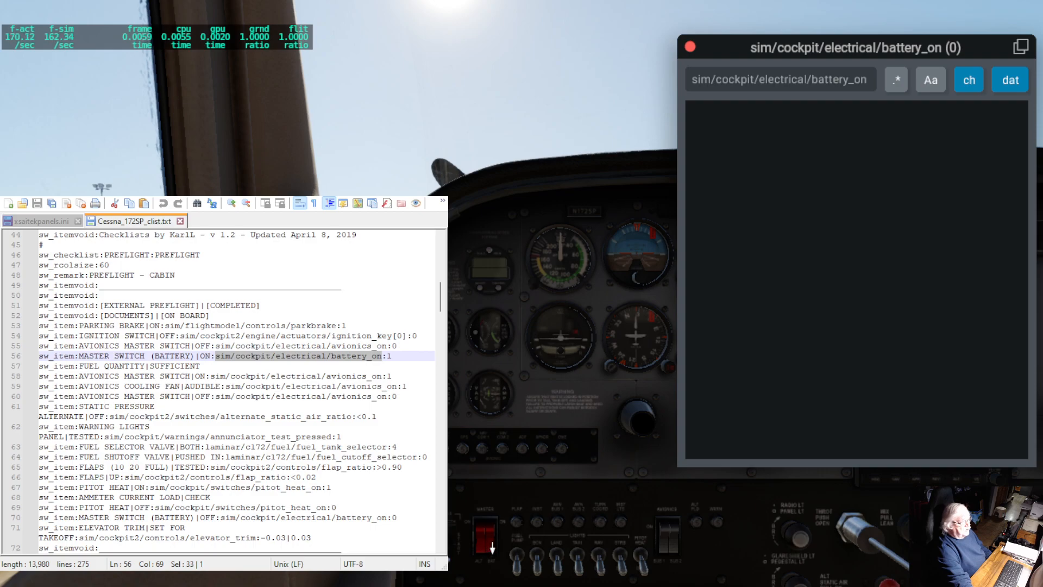
{"action": "left_click", "coordinate": [492, 526]}
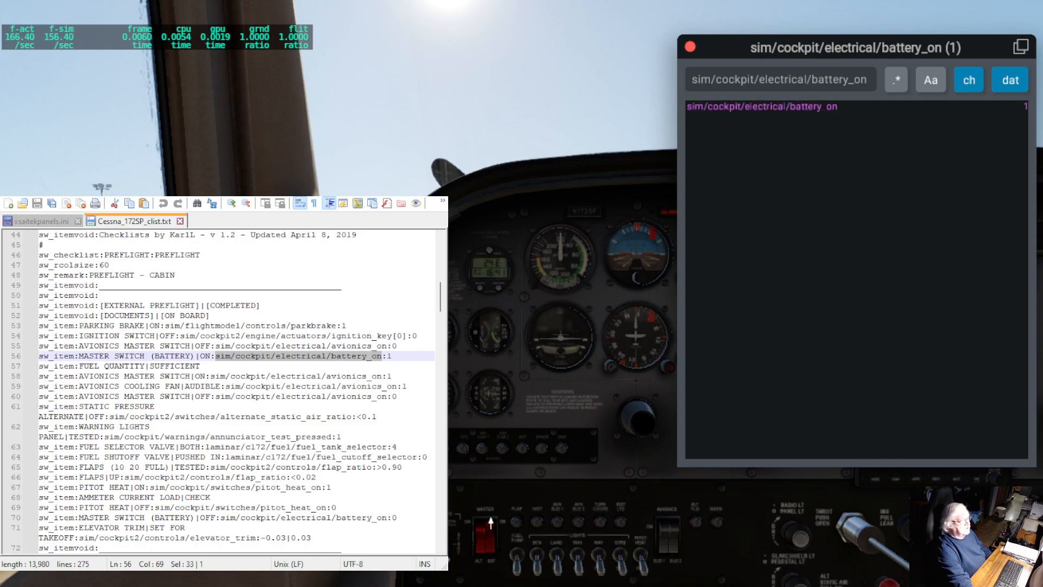
{"action": "left_click", "coordinate": [783, 109]}
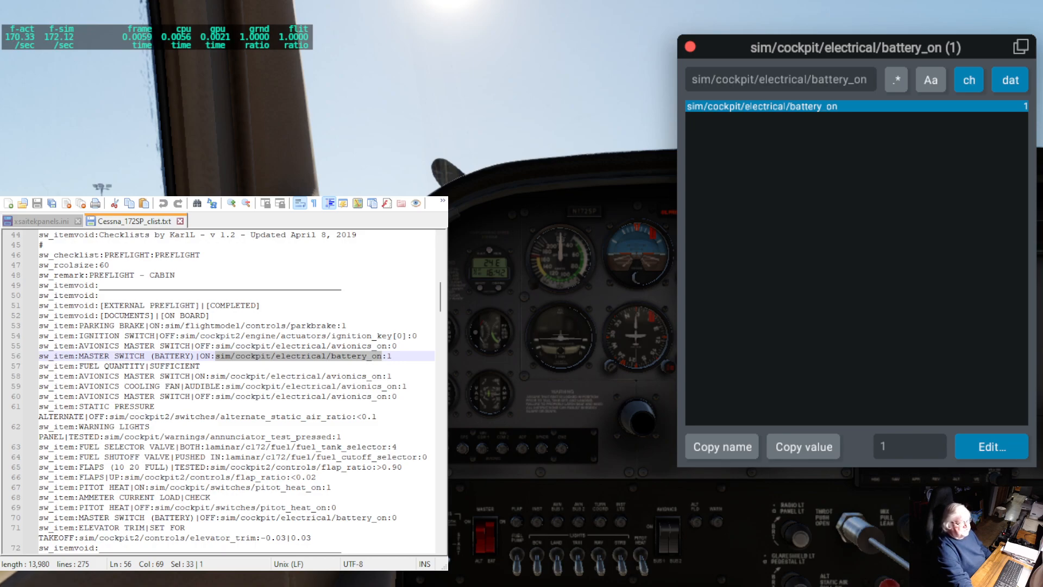
- Copy avionics_on from the first AVIONICS MASTER SWITCH OFF item in the checklist file
{"action": "left_click", "coordinate": [306, 346]}
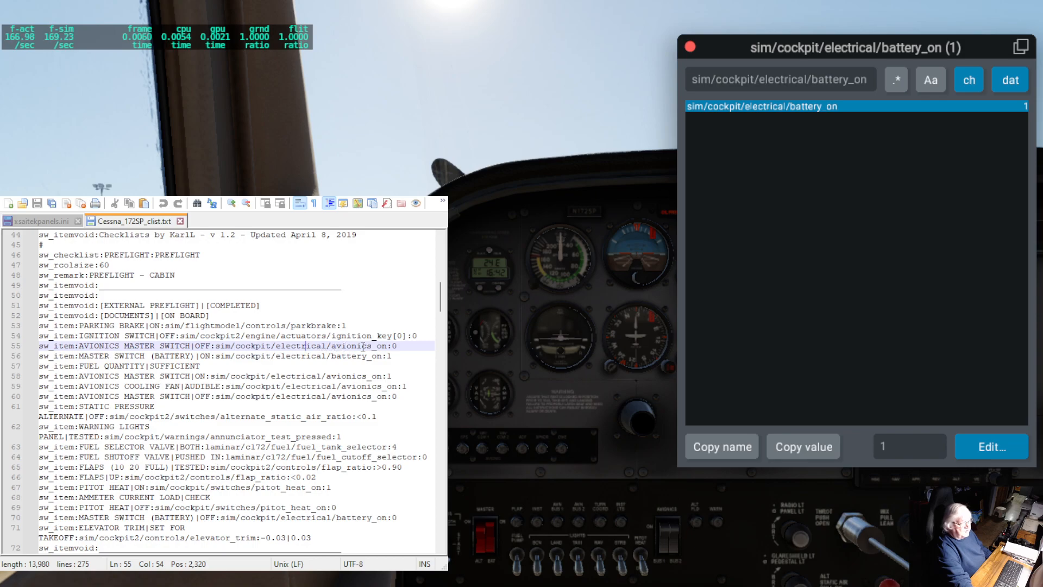
{"action": "left_click", "coordinate": [394, 345]}
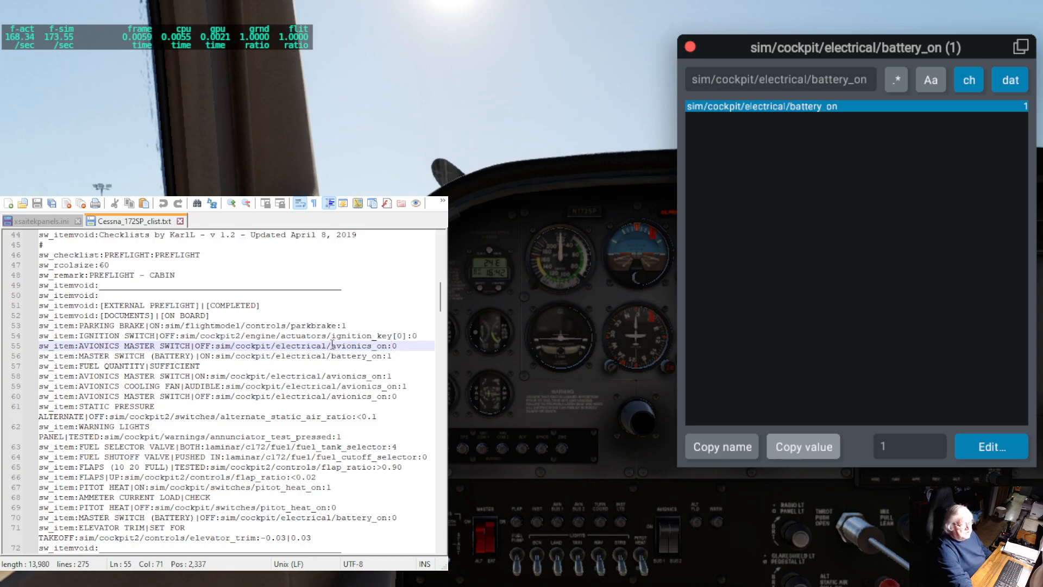
{"action": "left_click_drag", "start_coordinate": [332, 346], "coordinate": [388, 346]}
{"action": "key", "text": "ctrl+c"}
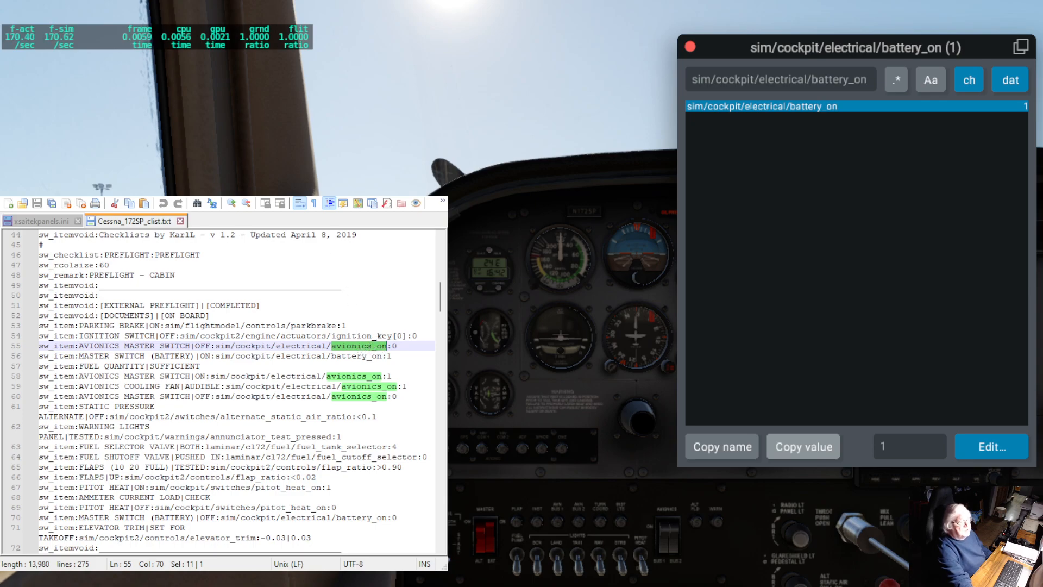
- Replace the search term with avionics_on and cycle the avionics master switch off and on
{"action": "left_click", "coordinate": [709, 80]}
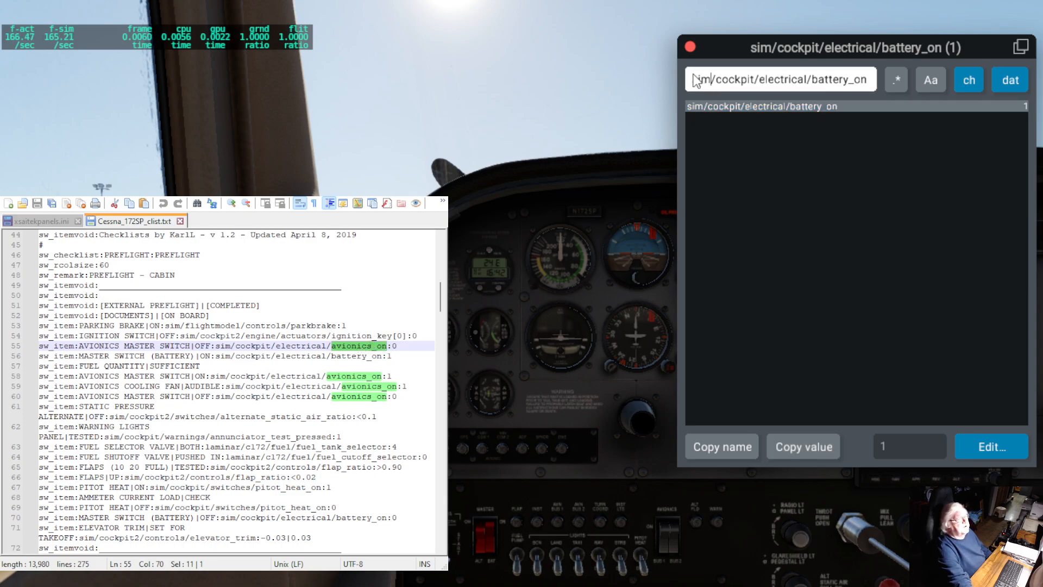
{"action": "left_click_drag", "start_coordinate": [697, 79], "coordinate": [877, 76]}
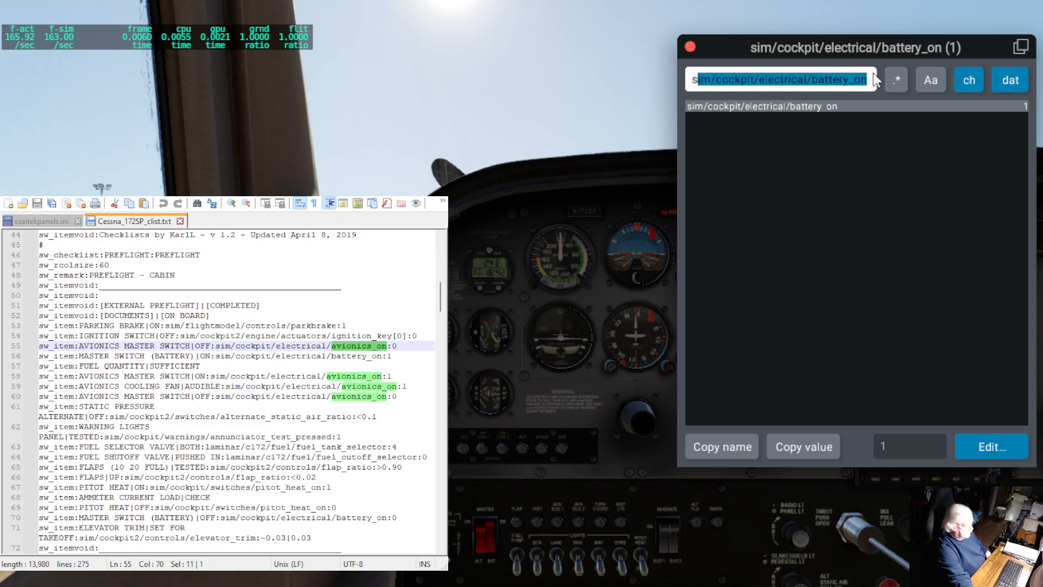
{"action": "key", "text": "ctrl+v"}
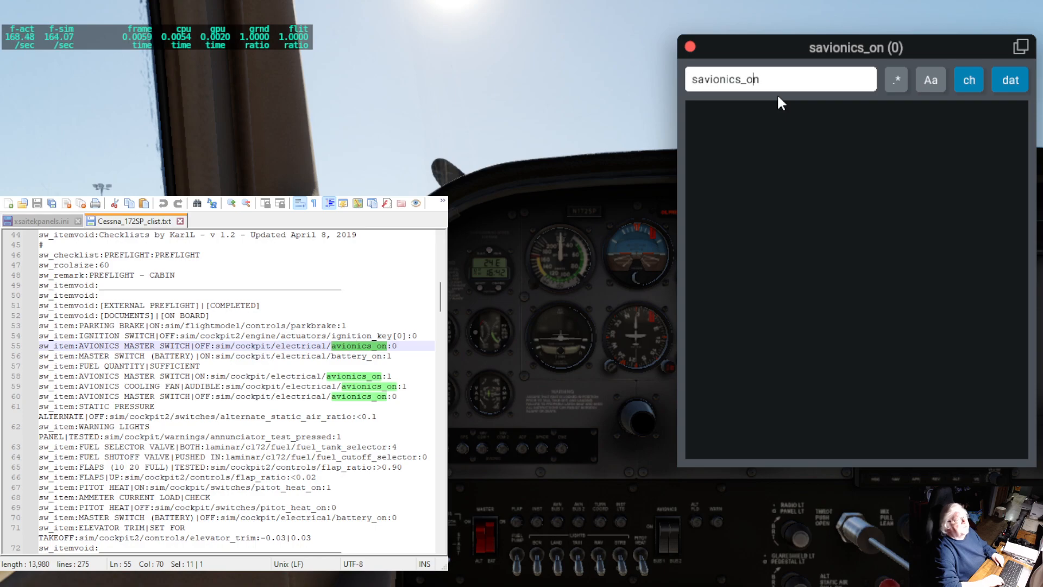
{"action": "key", "text": "Left"}
{"action": "key", "text": "Left"}
{"action": "key", "text": "Left"}
{"action": "key", "text": "Left"}
{"action": "key", "text": "Left"}
{"action": "key", "text": "Left"}
{"action": "key", "text": "Left"}
{"action": "key", "text": "Left"}
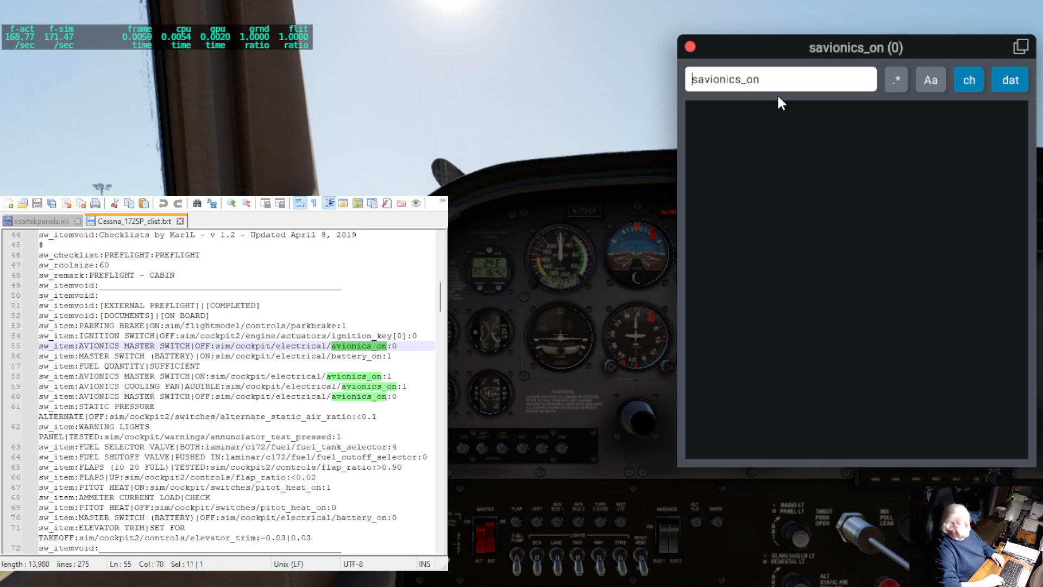
{"action": "key", "text": "Delete"}
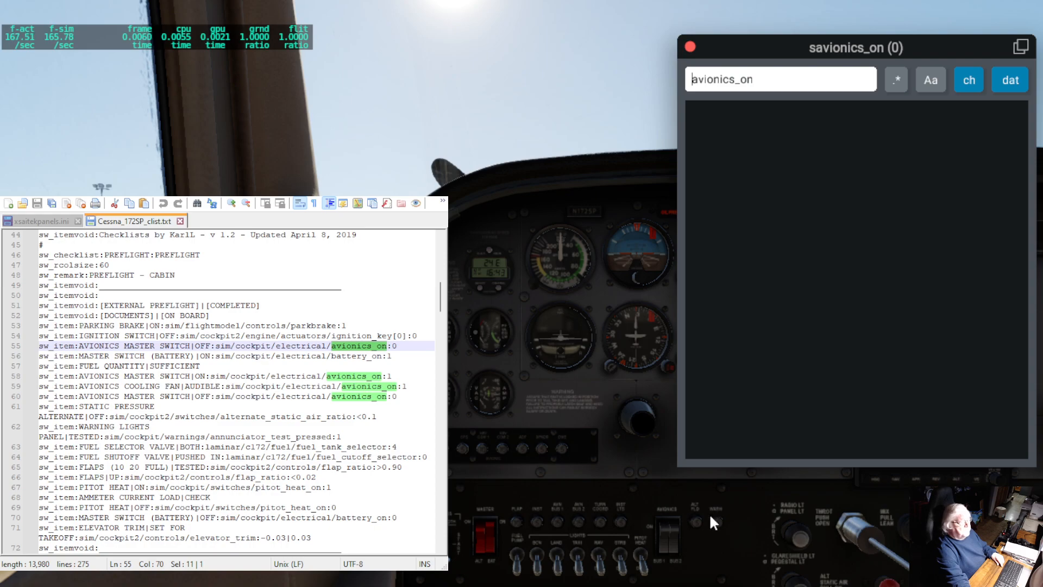
{"action": "left_click", "coordinate": [676, 549]}
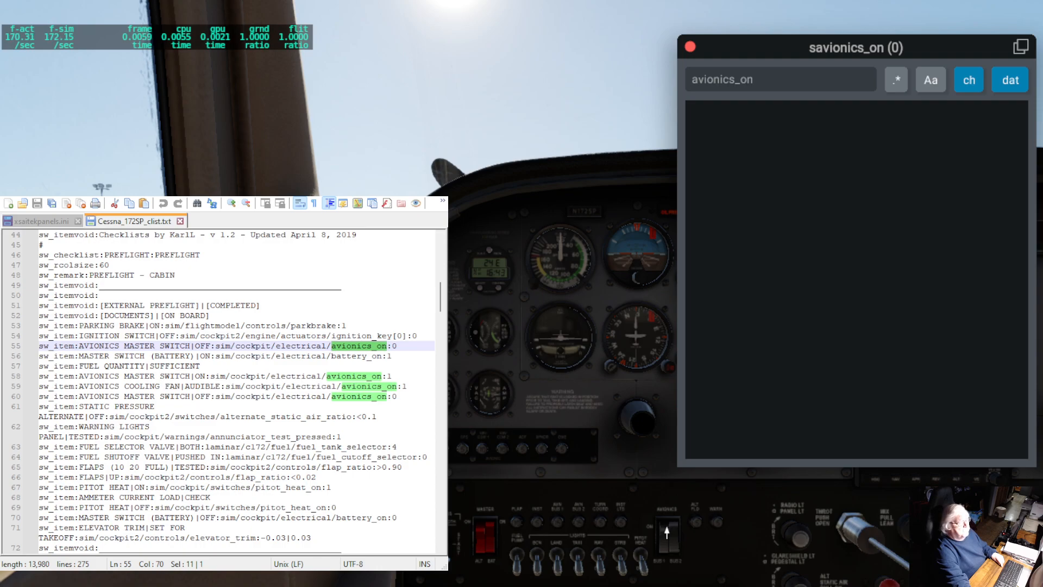
{"action": "left_click", "coordinate": [665, 530]}
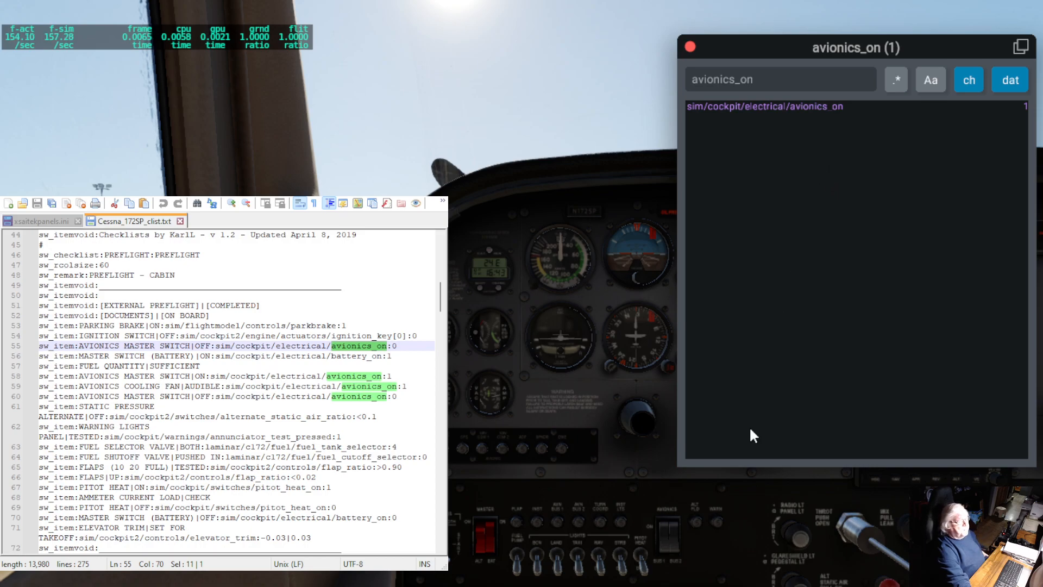
- Operate the avionics master switch in the cockpit and leave it off to test the avionics_on dataref
{"action": "left_click", "coordinate": [662, 527]}
{"action": "left_click", "coordinate": [663, 528]}
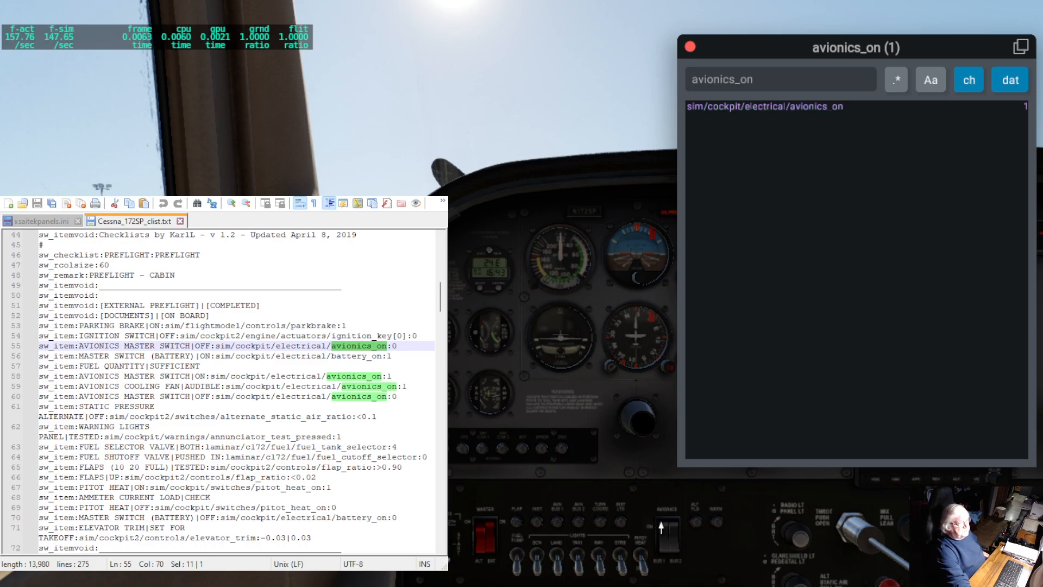
{"action": "left_click", "coordinate": [667, 553]}
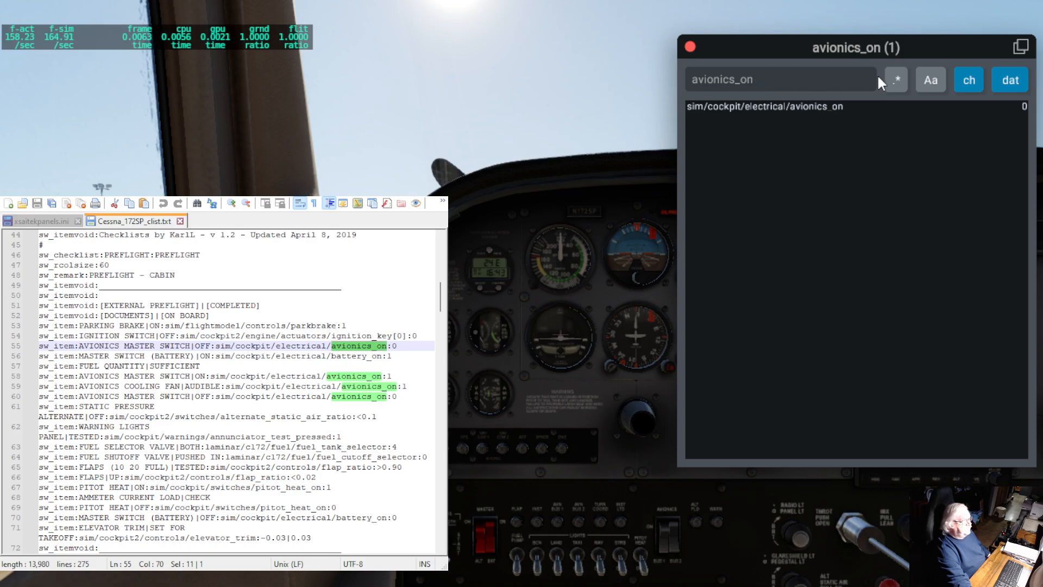
- Review the DataRefTool plugin options and view its About information, closing the window when done
{"action": "mouse_move", "coordinate": [256, 10]}
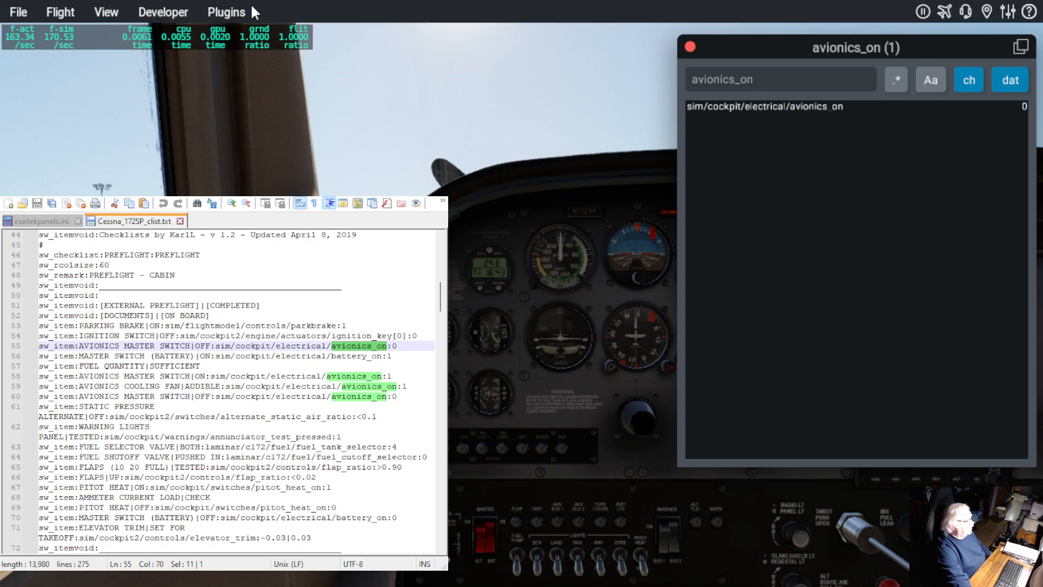
{"action": "left_click", "coordinate": [223, 12]}
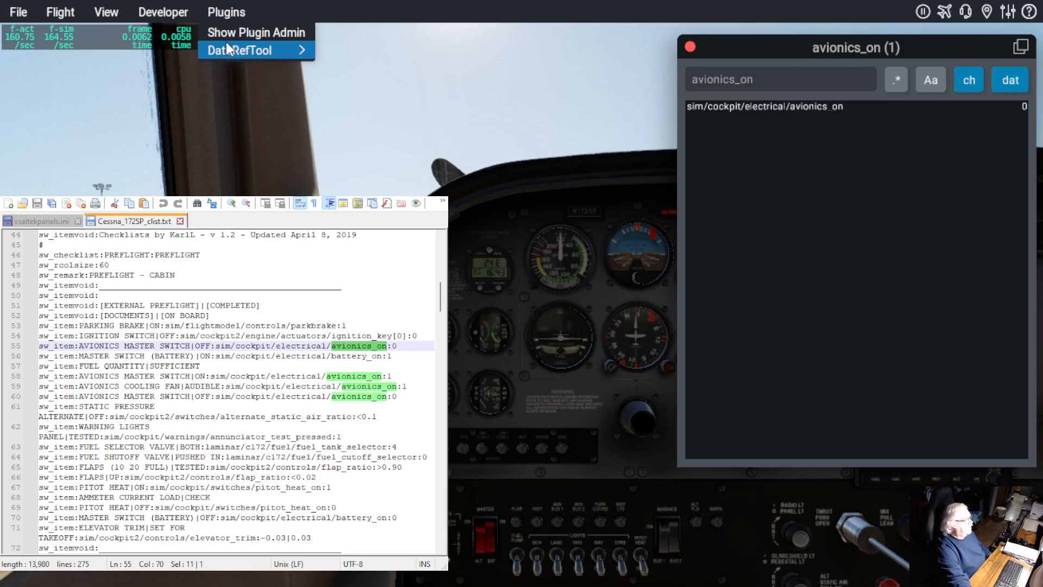
{"action": "mouse_move", "coordinate": [226, 48]}
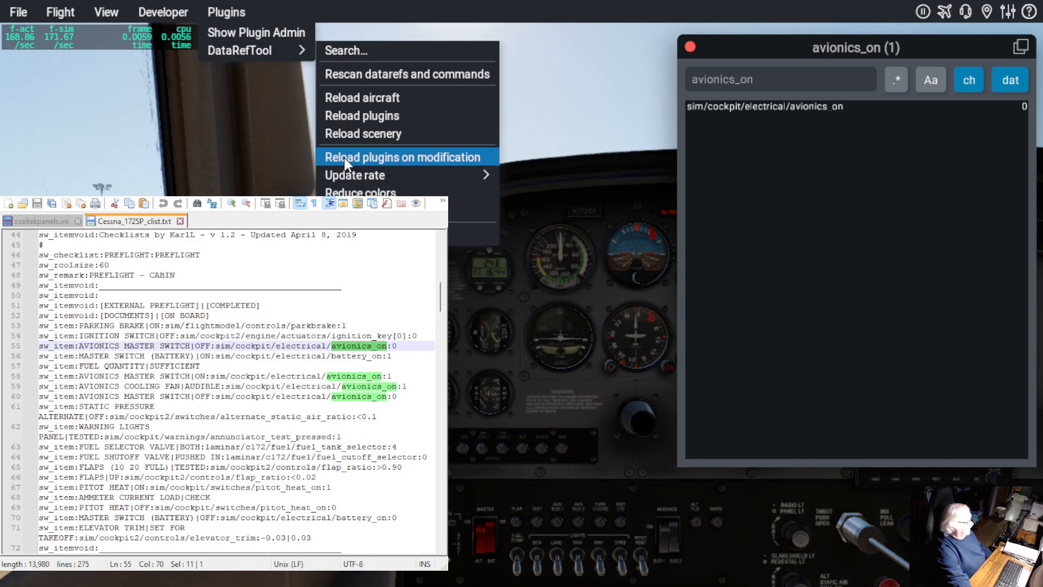
{"action": "mouse_move", "coordinate": [346, 173]}
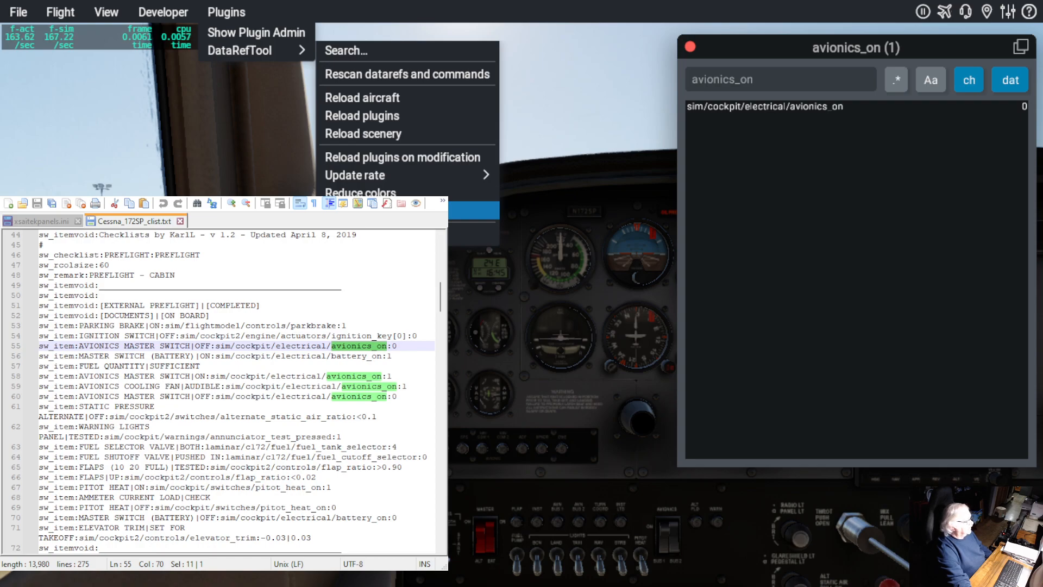
{"action": "left_click", "coordinate": [474, 234]}
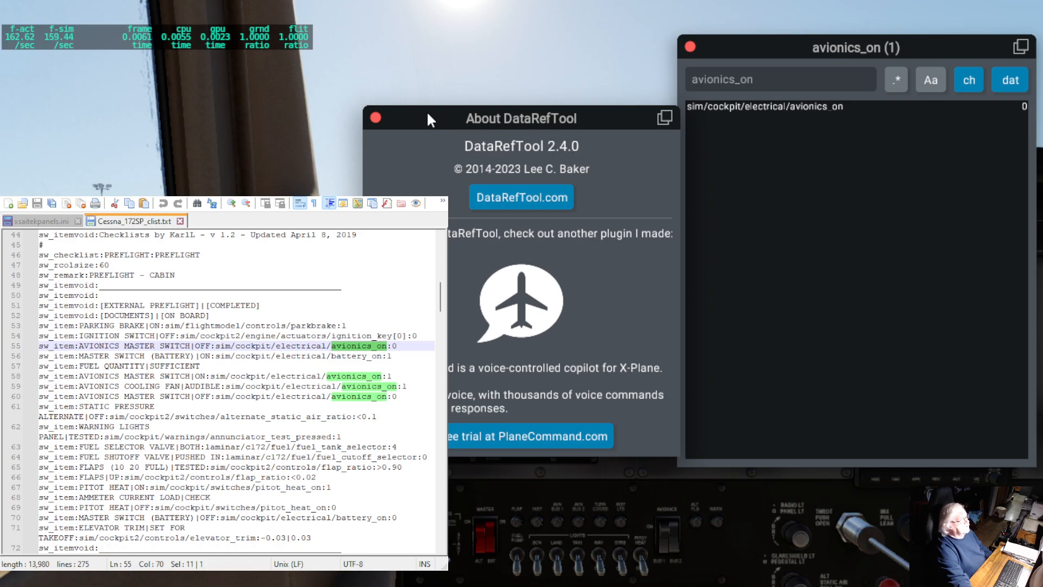
{"action": "left_click", "coordinate": [377, 119]}
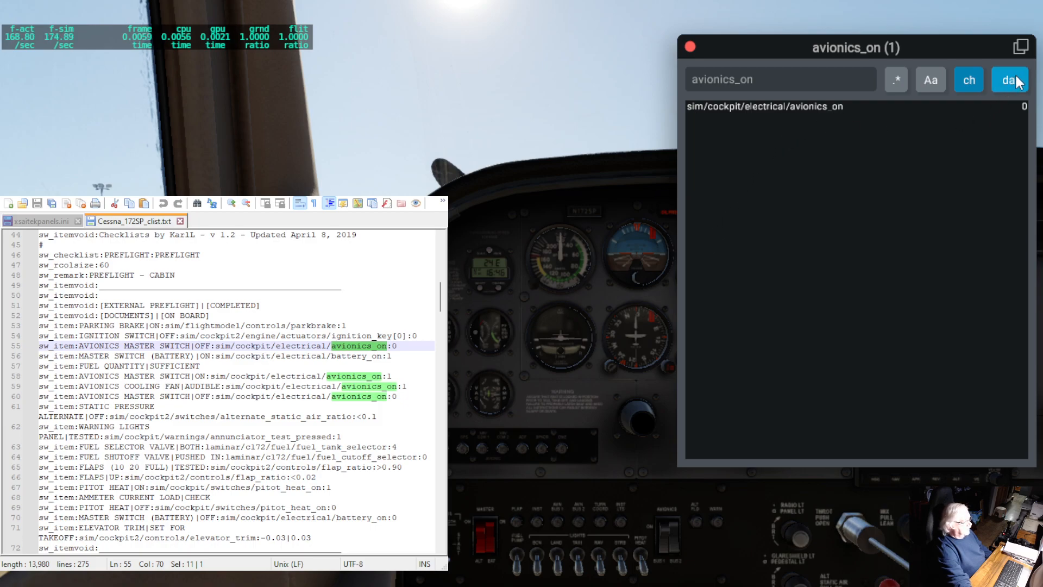
- Replace the search term with bat
{"action": "left_click", "coordinate": [766, 82]}
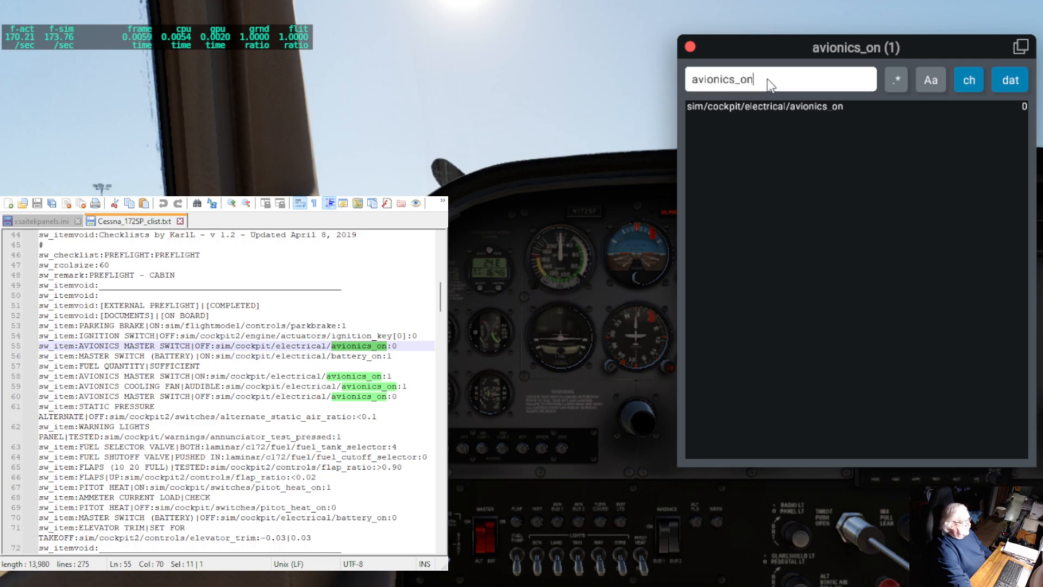
{"action": "key", "text": "BackSpace"}
{"action": "key", "text": "BackSpace"}
{"action": "key", "text": "BackSpace"}
{"action": "key", "text": "BackSpace"}
{"action": "key", "text": "BackSpace"}
{"action": "key", "text": "BackSpace"}
{"action": "key", "text": "BackSpace"}
{"action": "key", "text": "BackSpace"}
{"action": "key", "text": "BackSpace"}
{"action": "key", "text": "BackSpace"}
{"action": "key", "text": "BackSpace"}
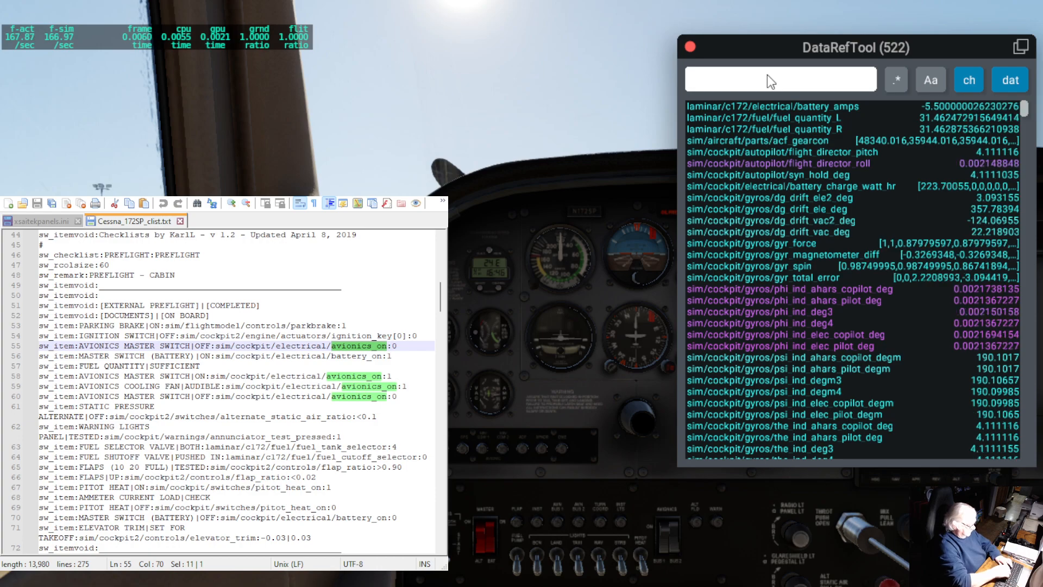
{"action": "type", "text": "bat"}
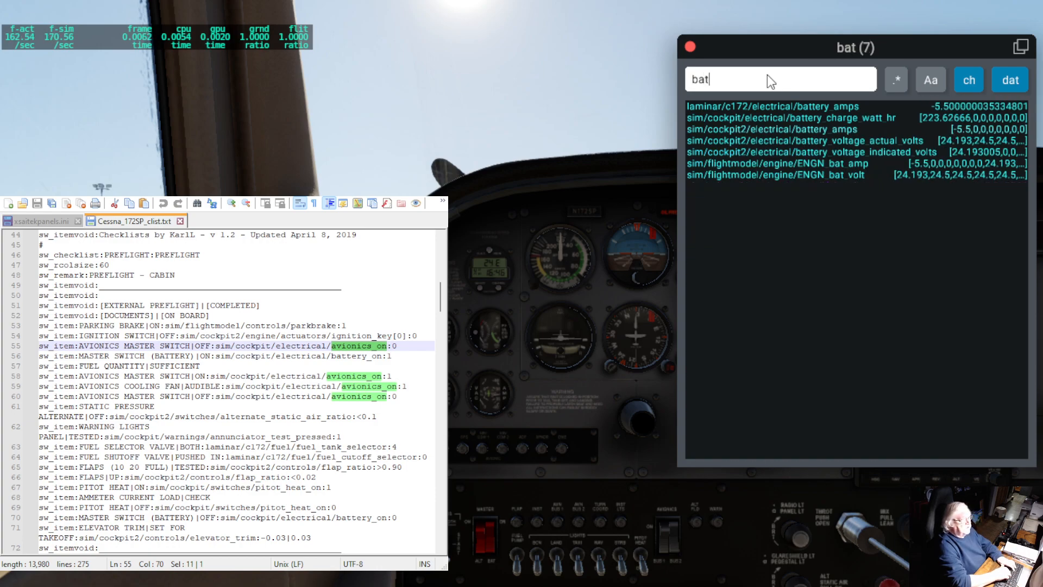
- Restrict the bat results to commands and cycle the battery master switch off and on
{"action": "left_click", "coordinate": [1009, 76]}
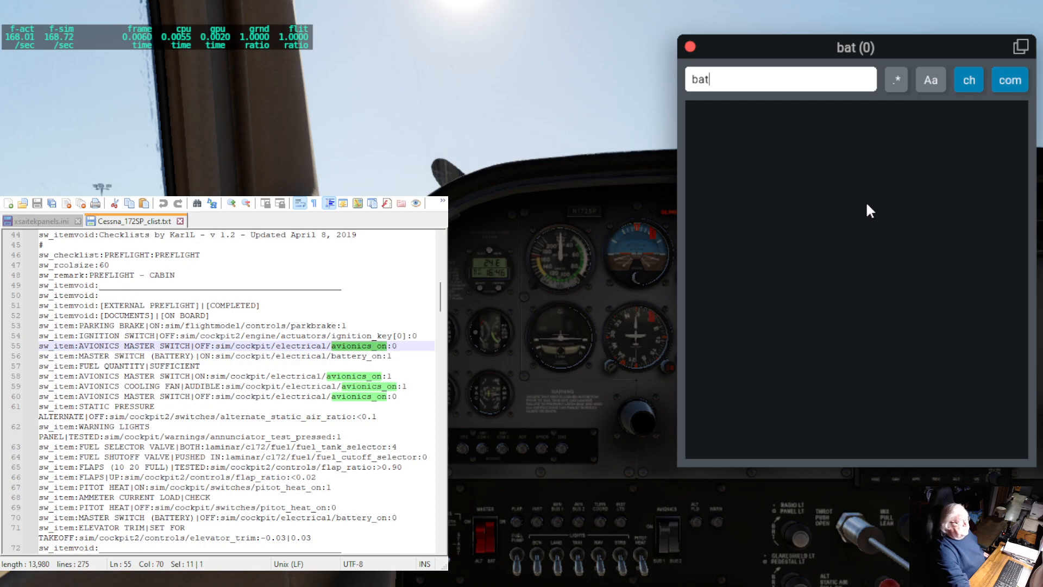
{"action": "left_click", "coordinate": [489, 543]}
{"action": "left_click", "coordinate": [489, 526]}
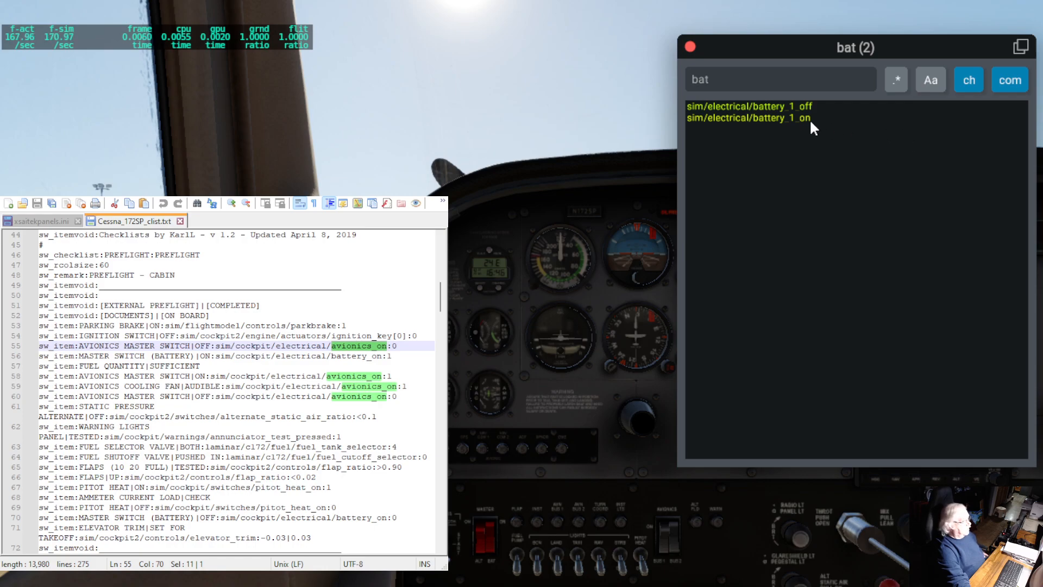
- Actuate the sim/electrical/battery_1_off command, and switch the battery master back on in the cockpit
{"action": "left_click", "coordinate": [757, 109]}
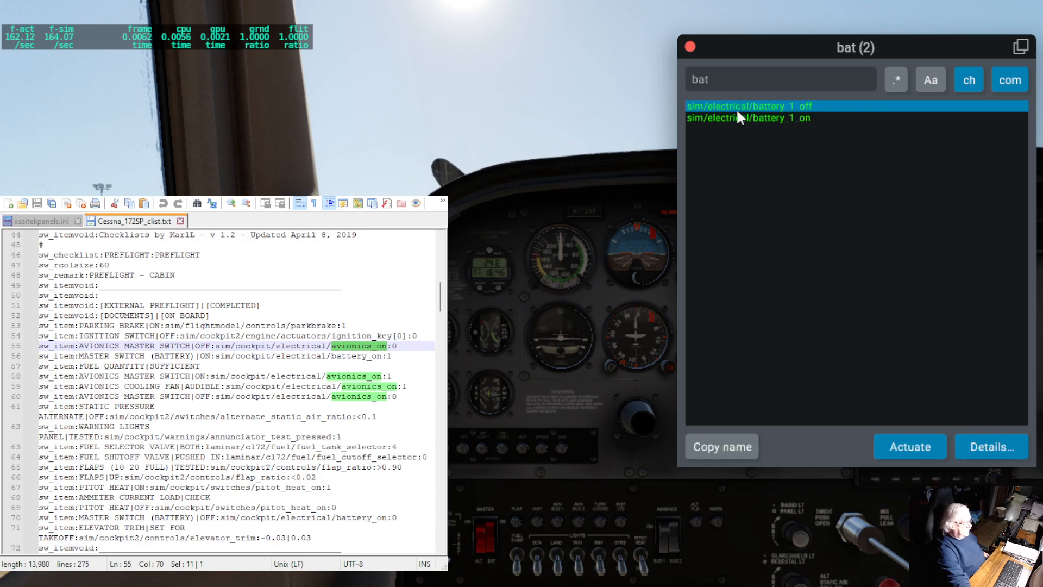
{"action": "left_click", "coordinate": [918, 449]}
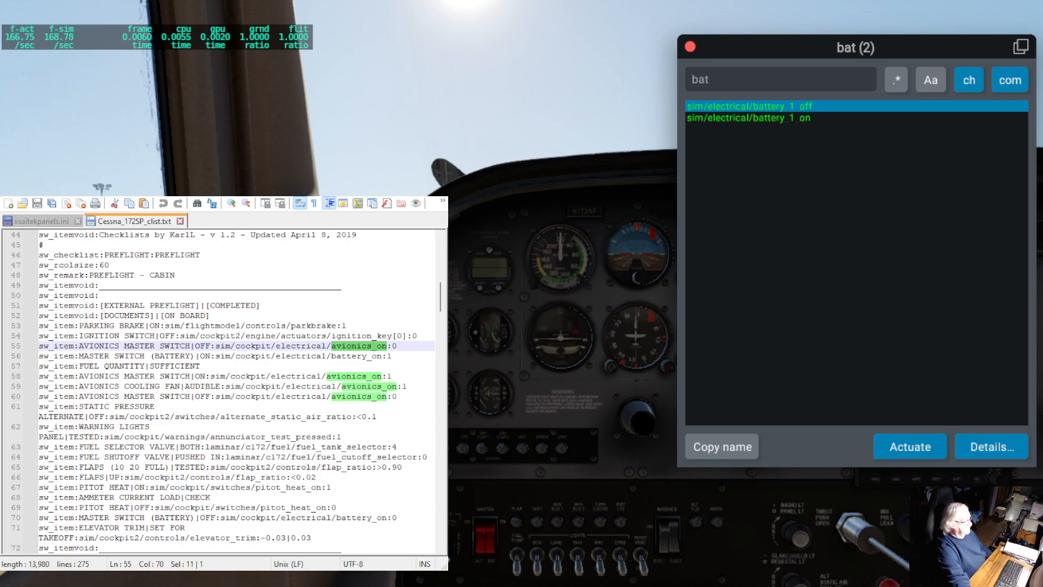
{"action": "left_click", "coordinate": [492, 545]}
{"action": "left_click", "coordinate": [489, 527]}
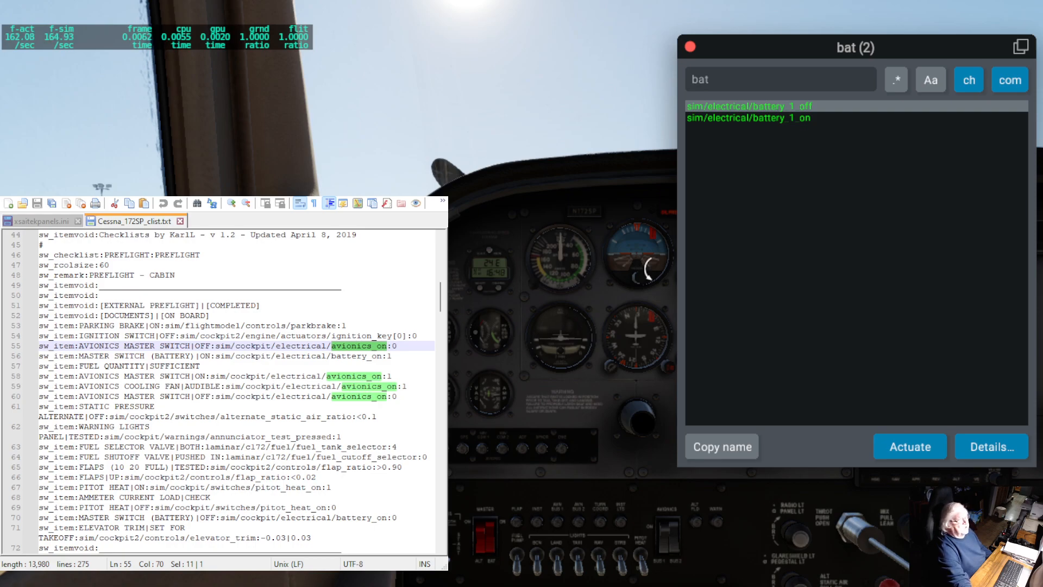
- Show all result types and inspect the sim/cockpit2/electrical/battery_amps dataref in its edit window, closing it without changes
{"action": "left_click", "coordinate": [1017, 84]}
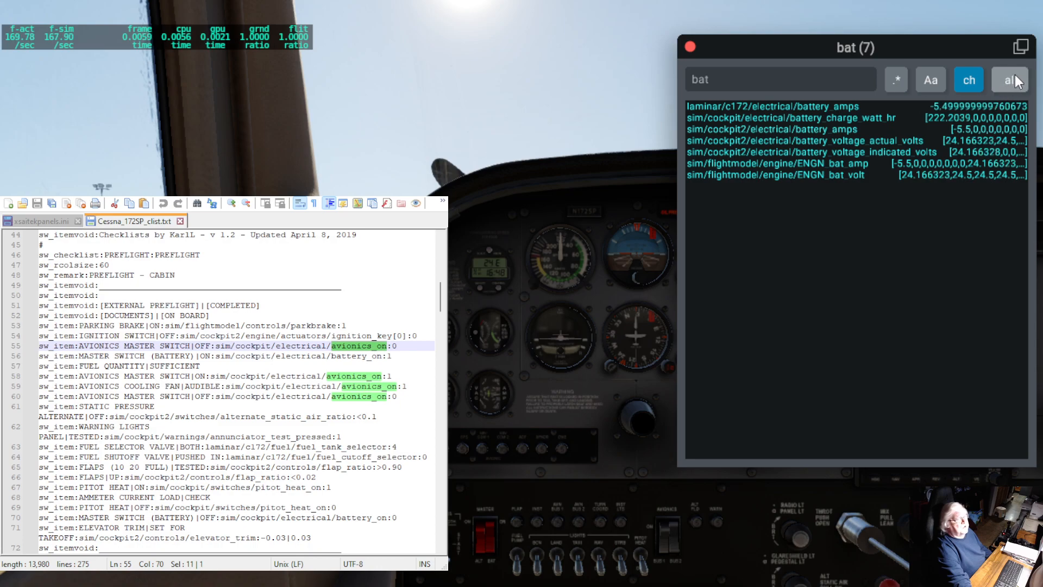
{"action": "left_click", "coordinate": [986, 131]}
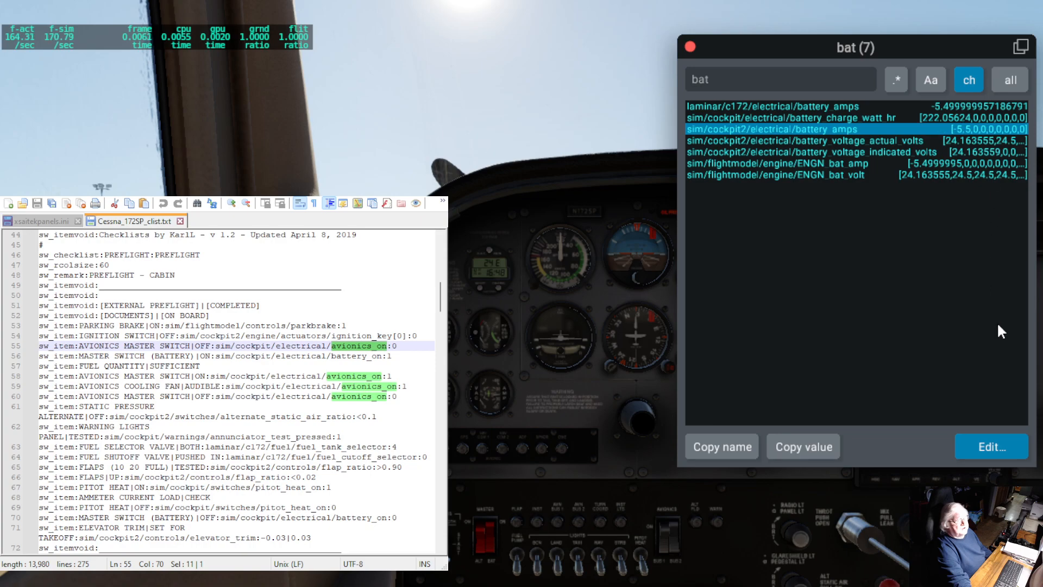
{"action": "left_click", "coordinate": [996, 448]}
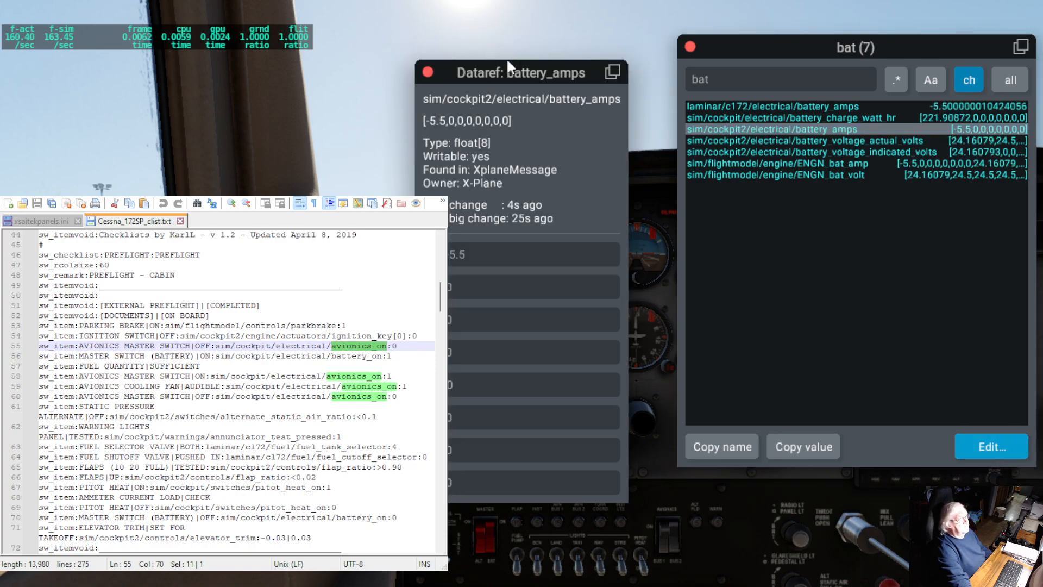
{"action": "left_click_drag", "start_coordinate": [506, 64], "coordinate": [551, 57]}
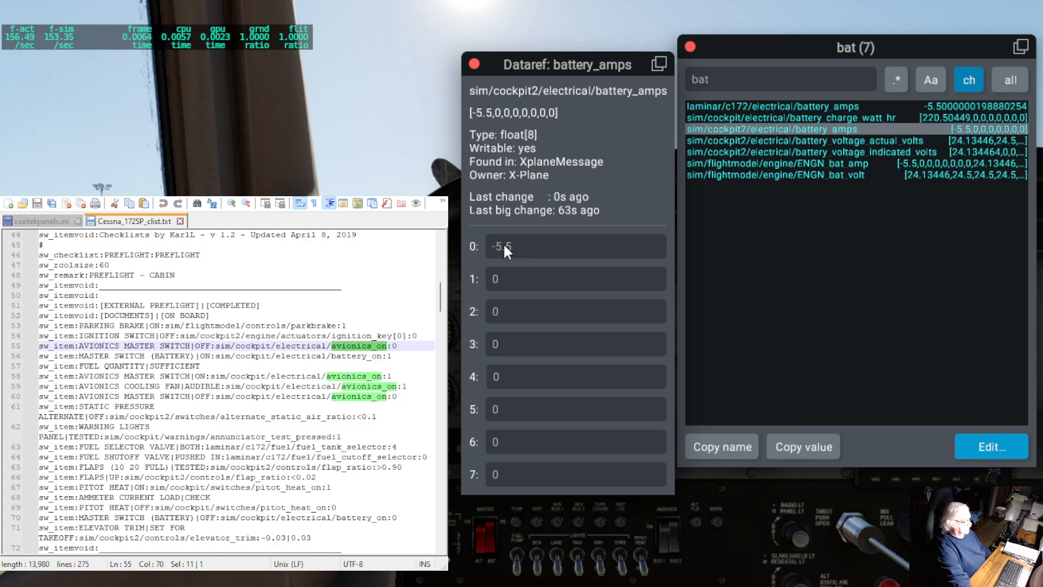
{"action": "left_click", "coordinate": [474, 64]}
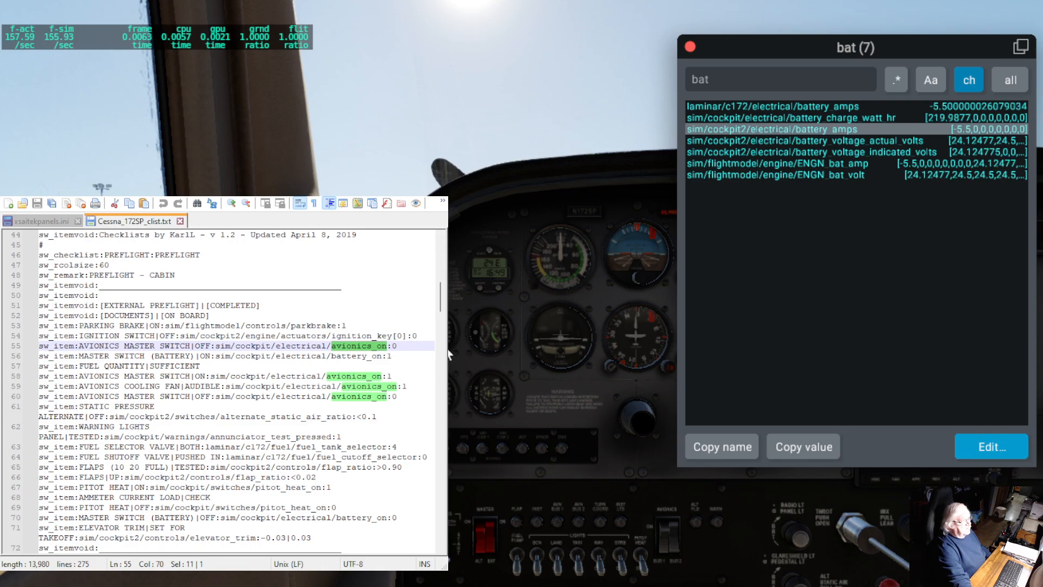
- Try selecting results and editing the search term, shortening it to ba
{"action": "left_click", "coordinate": [755, 82]}
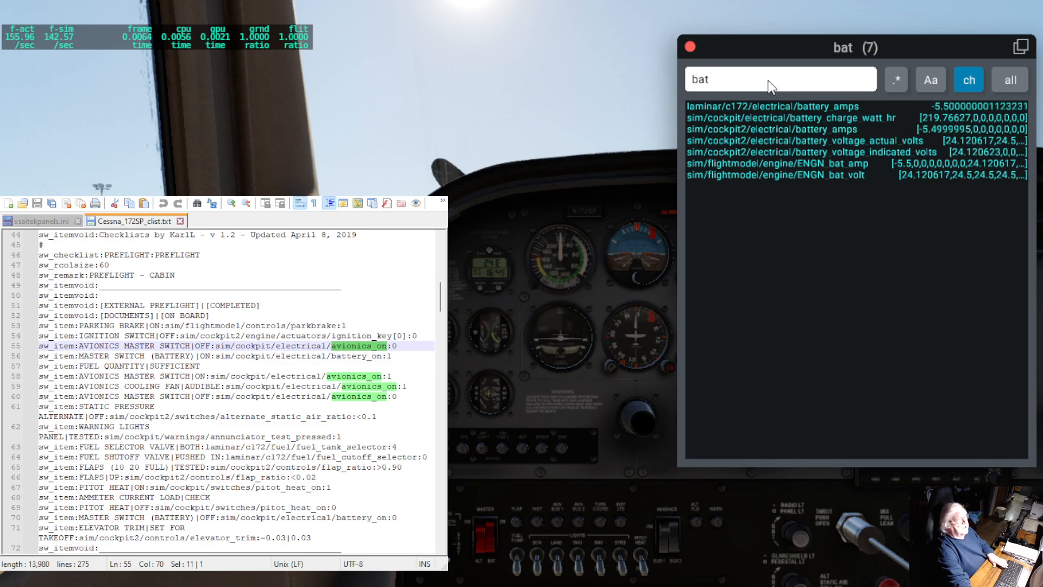
{"action": "left_click", "coordinate": [801, 282]}
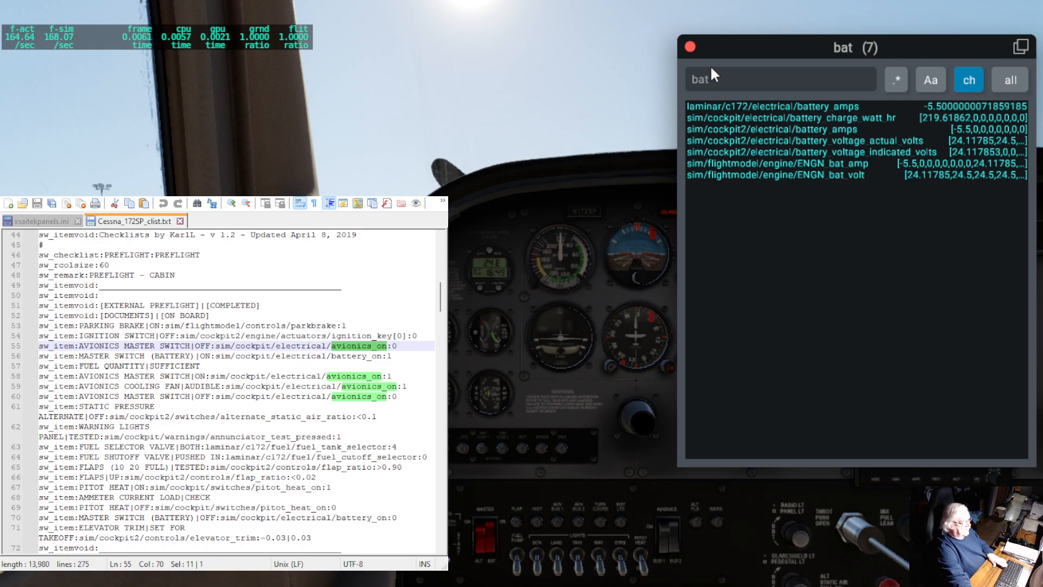
{"action": "left_click", "coordinate": [724, 80]}
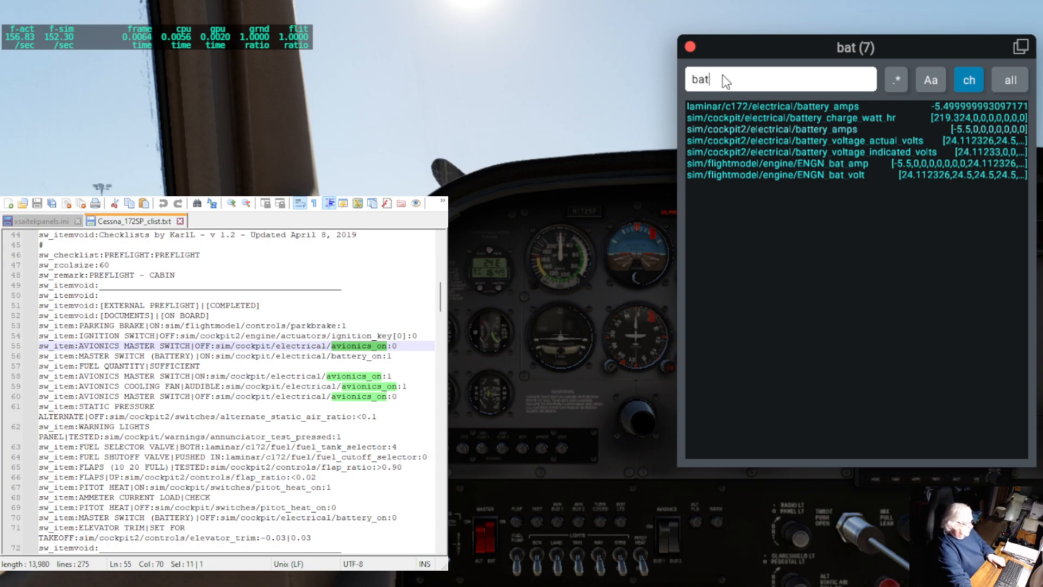
{"action": "left_click", "coordinate": [752, 164]}
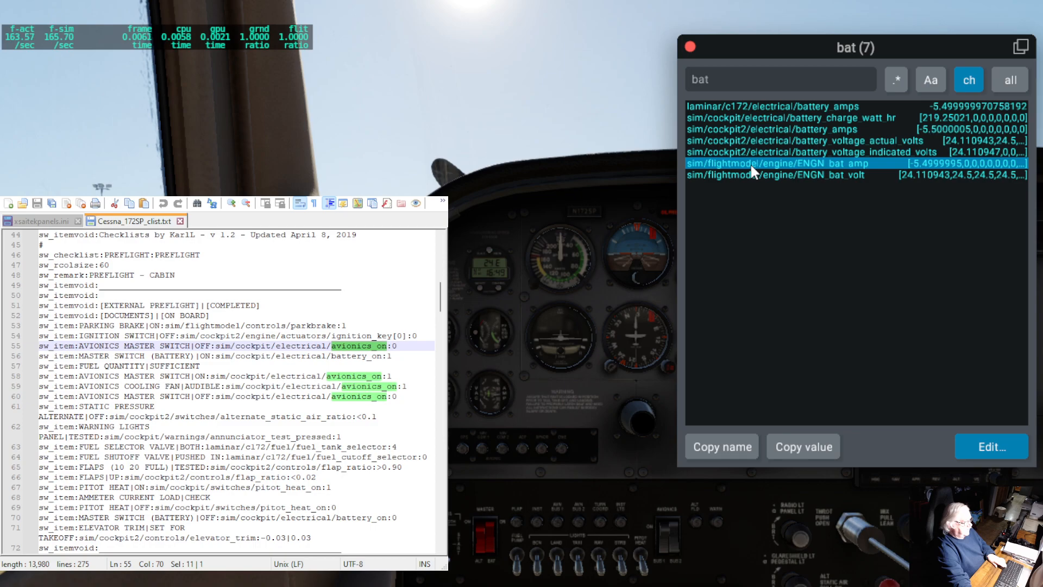
{"action": "left_click", "coordinate": [736, 72]}
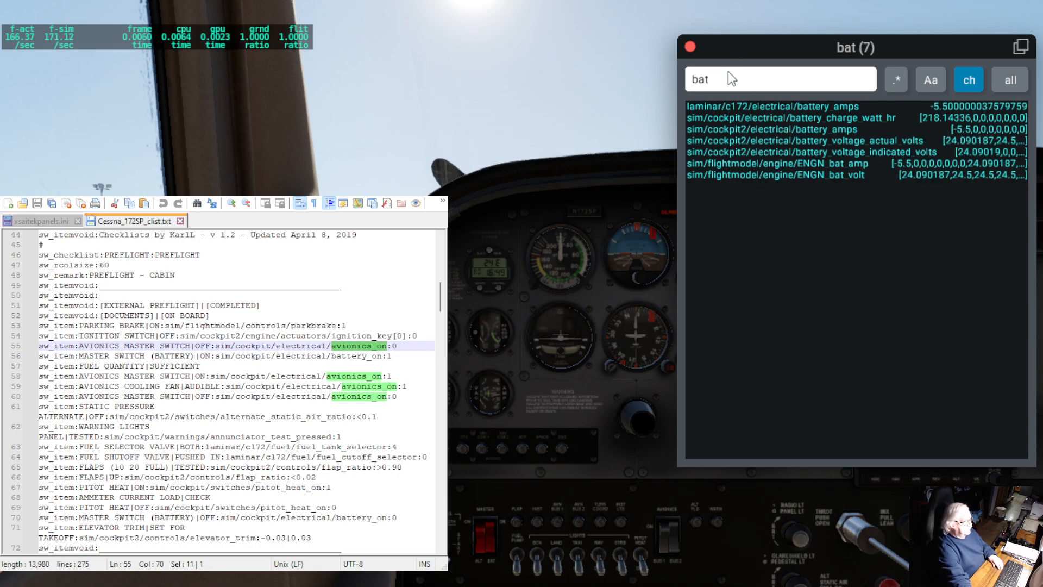
{"action": "key", "text": "BackSpace"}
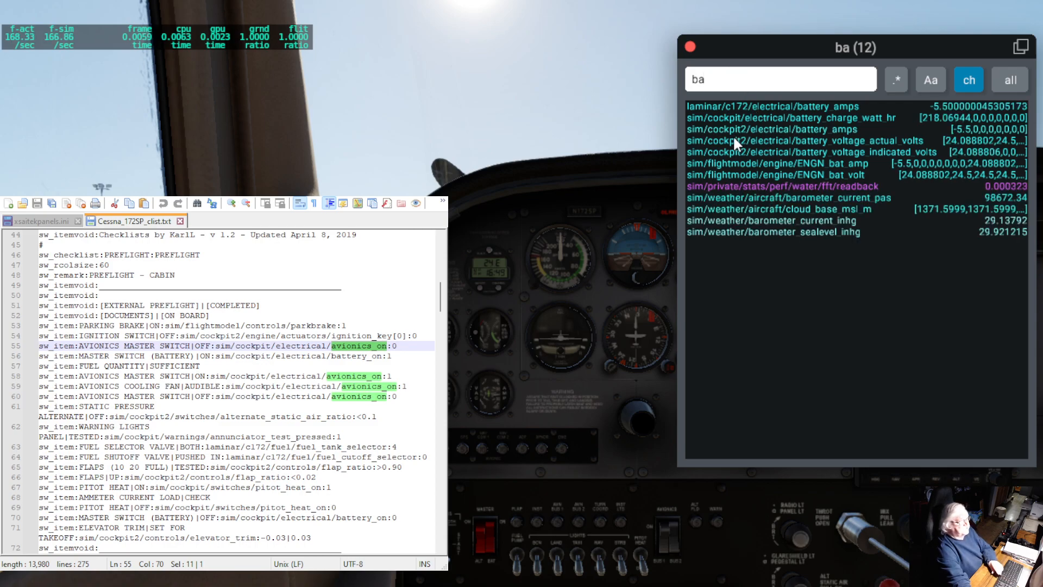
{"action": "left_click", "coordinate": [734, 183]}
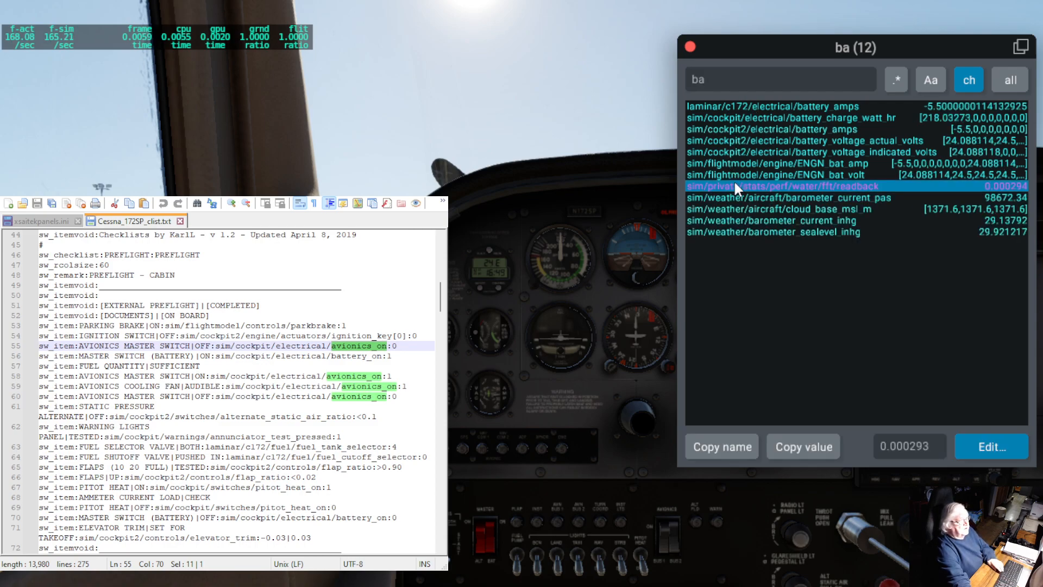
{"action": "left_click", "coordinate": [714, 80]}
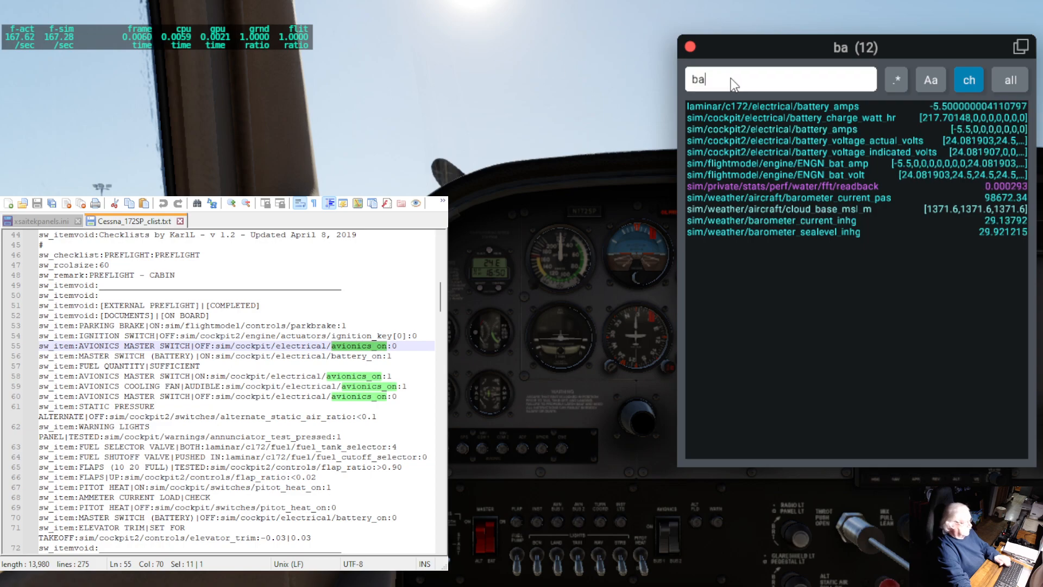
{"action": "type", "text": "t"}
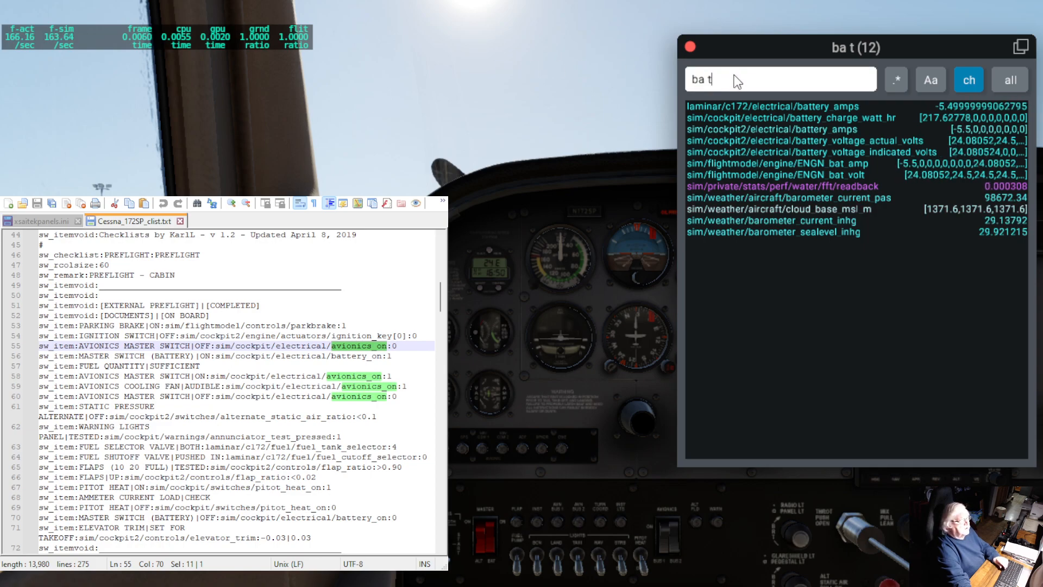
{"action": "key", "text": "BackSpace"}
{"action": "key", "text": "BackSpace"}
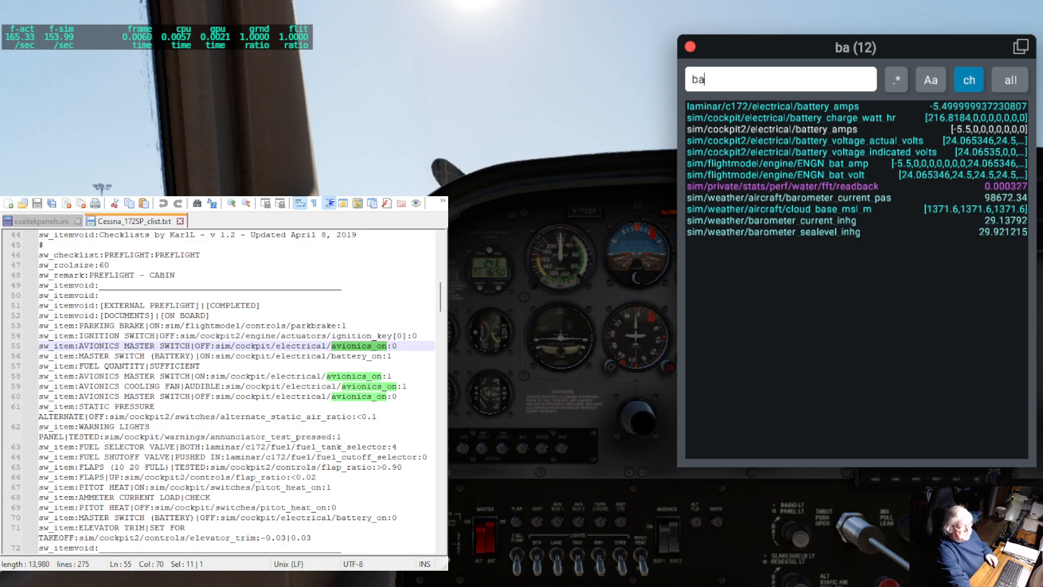
- Copy avionics_on from the first AVIONICS MASTER SWITCH OFF checklist item and paste it over the search term
{"action": "left_click", "coordinate": [341, 347]}
{"action": "left_click_drag", "start_coordinate": [352, 346], "coordinate": [386, 344]}
{"action": "key", "text": "ctrl+c"}
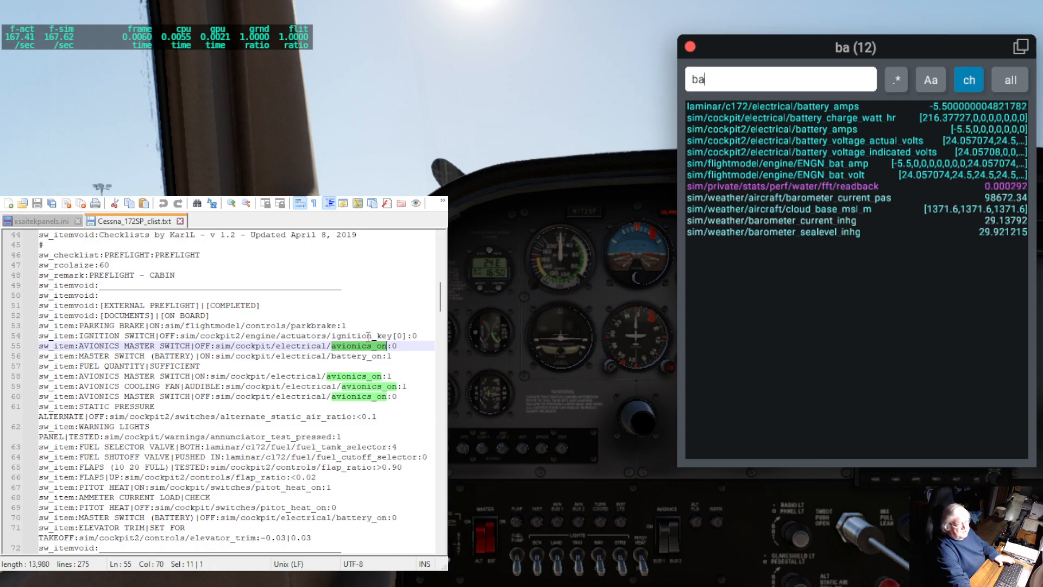
{"action": "left_click_drag", "start_coordinate": [708, 80], "coordinate": [665, 81]}
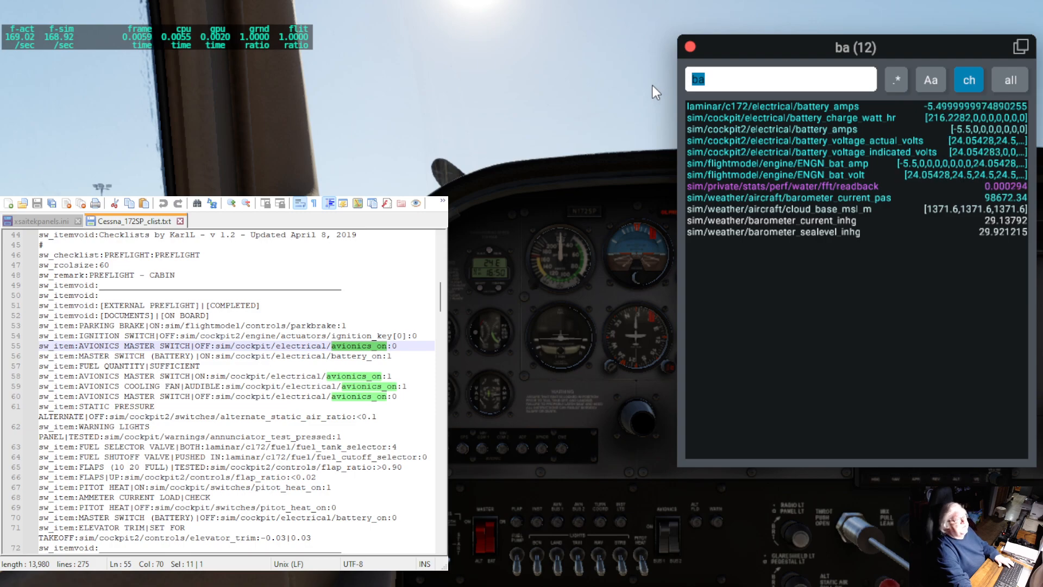
{"action": "key", "text": "ctrl+v"}
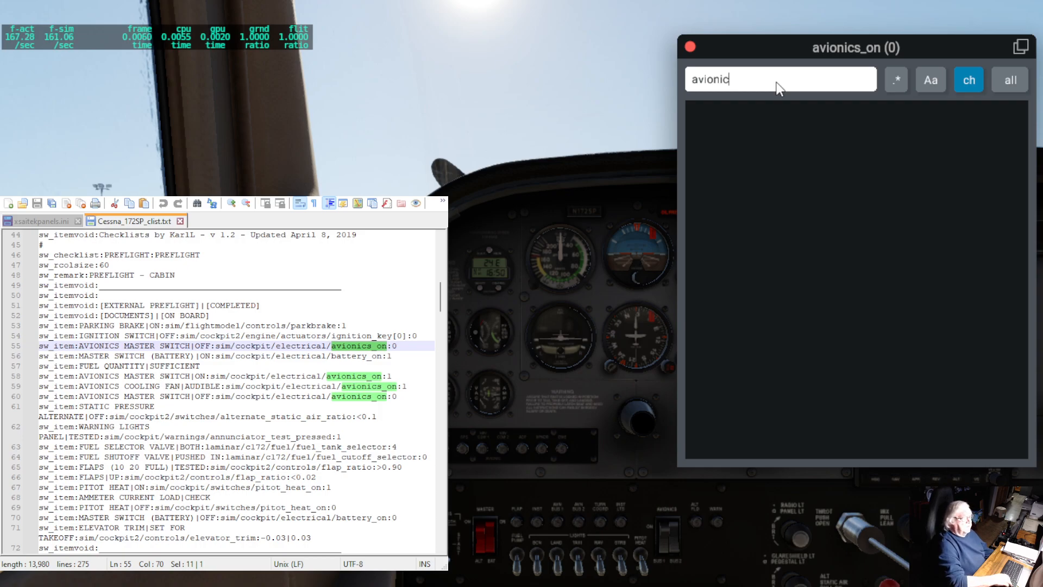
- Clear the avionics_on search term completely so the search field is empty
{"action": "key", "text": "BackSpace"}
{"action": "key", "text": "BackSpace"}
{"action": "key", "text": "BackSpace"}
{"action": "key", "text": "BackSpace"}
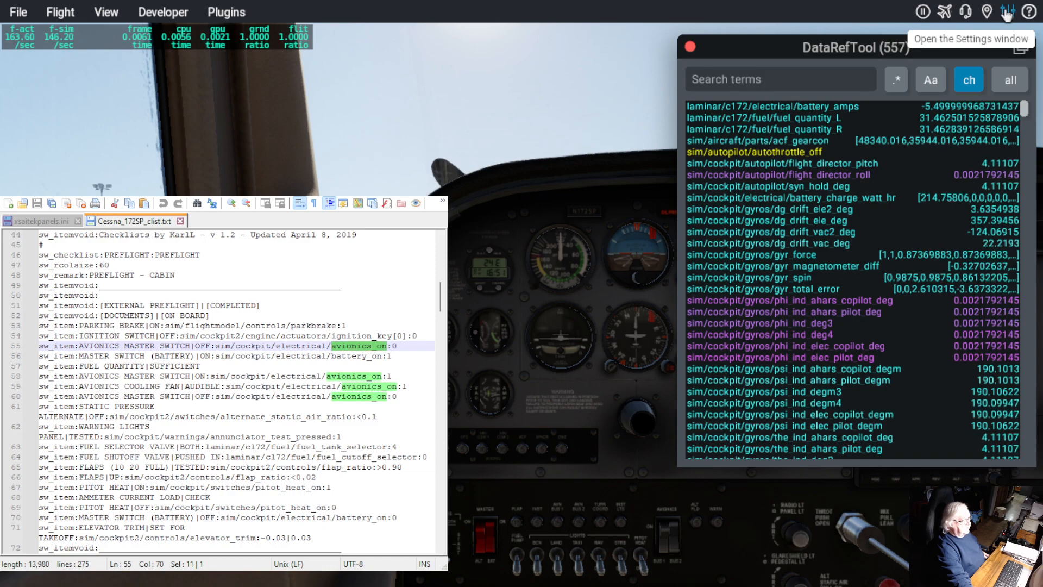
- Set the base font size to 18 px in the graphics settings and return to the cockpit view
{"action": "left_click", "coordinate": [1008, 13]}
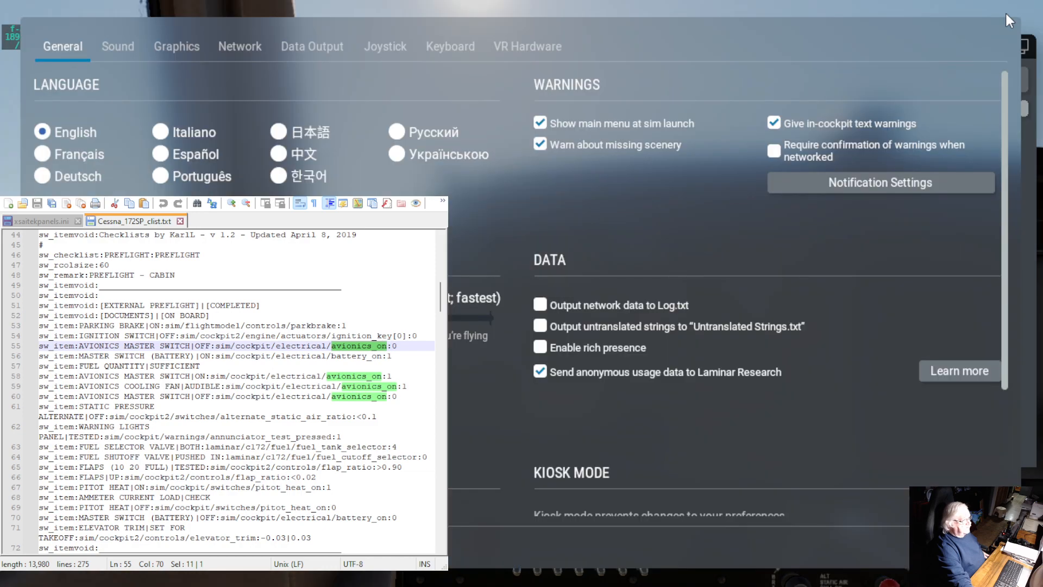
{"action": "left_click", "coordinate": [177, 48]}
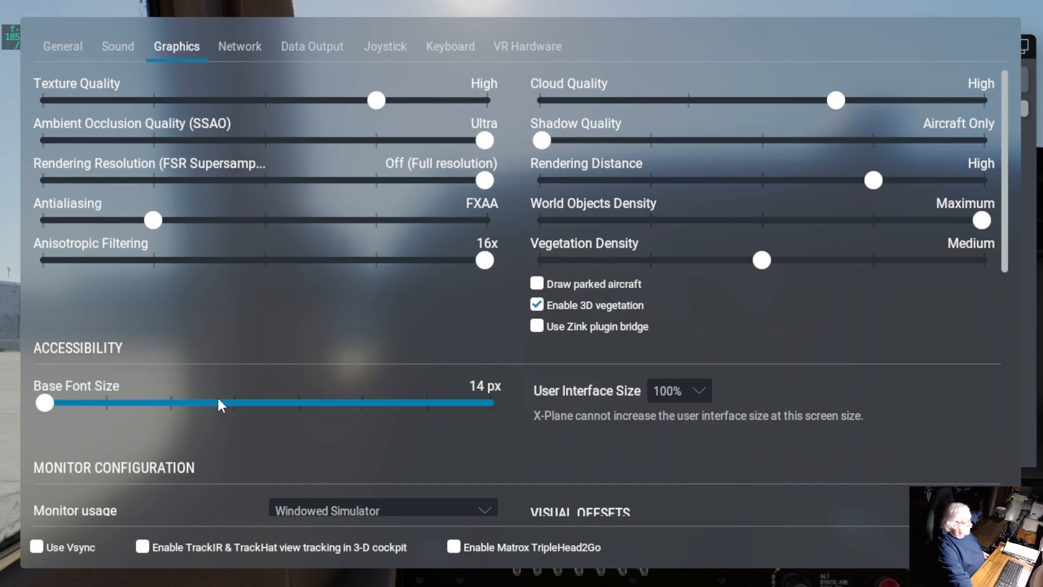
{"action": "left_click_drag", "start_coordinate": [46, 402], "coordinate": [161, 404]}
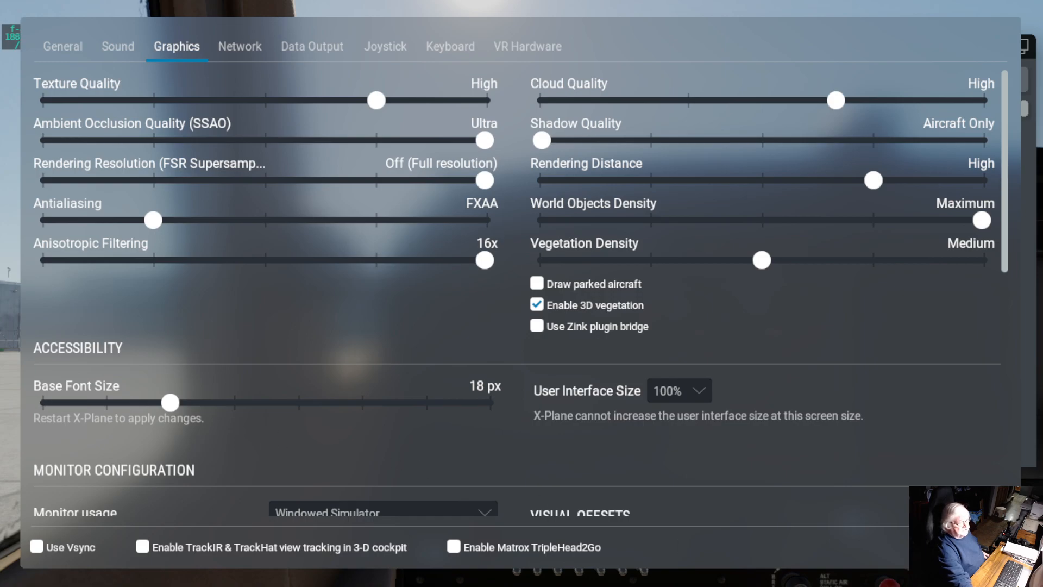
{"action": "left_click", "coordinate": [981, 547]}
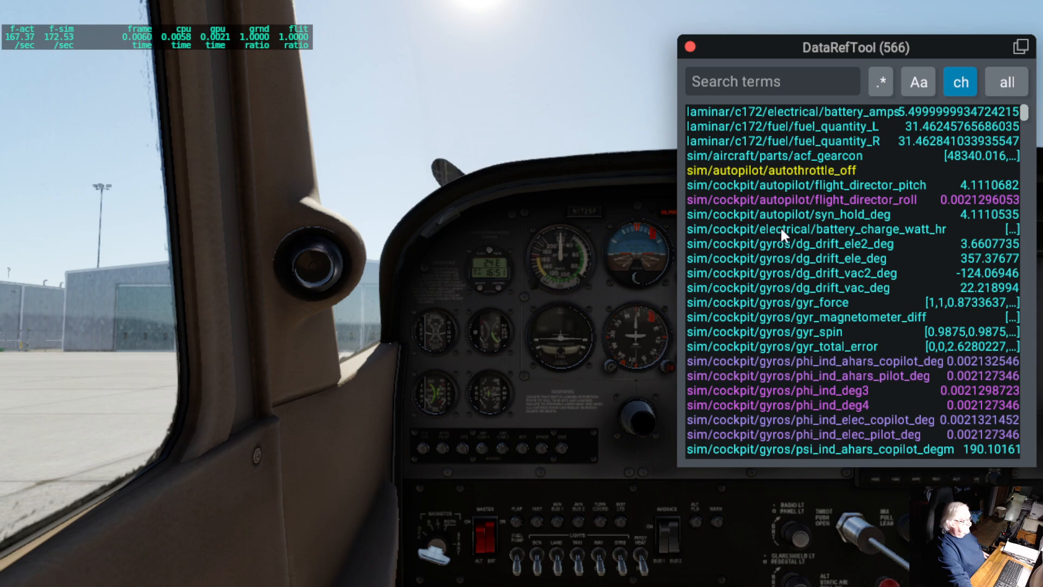
- Try base font sizes of 26 px and 28 px in the graphics settings, checking the DataRefTool text after each change
{"action": "left_click", "coordinate": [1008, 15]}
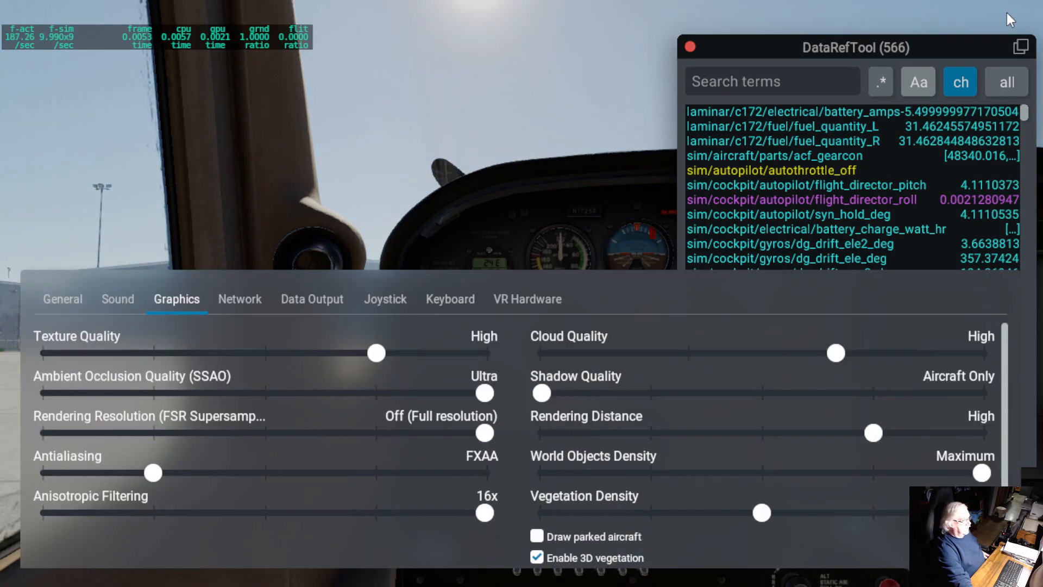
{"action": "left_click_drag", "start_coordinate": [172, 400], "coordinate": [427, 402]}
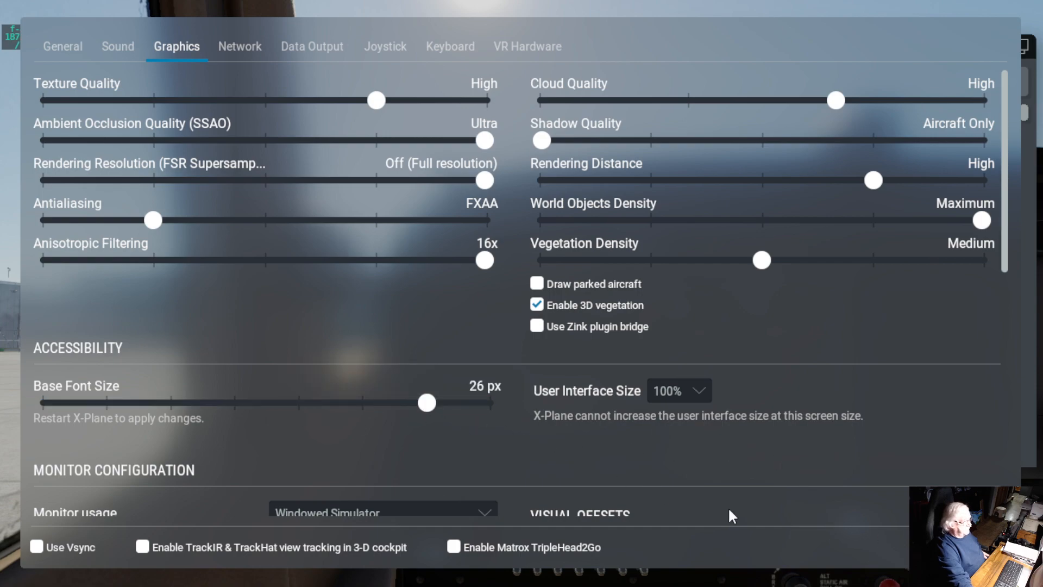
{"action": "key", "text": "Escape"}
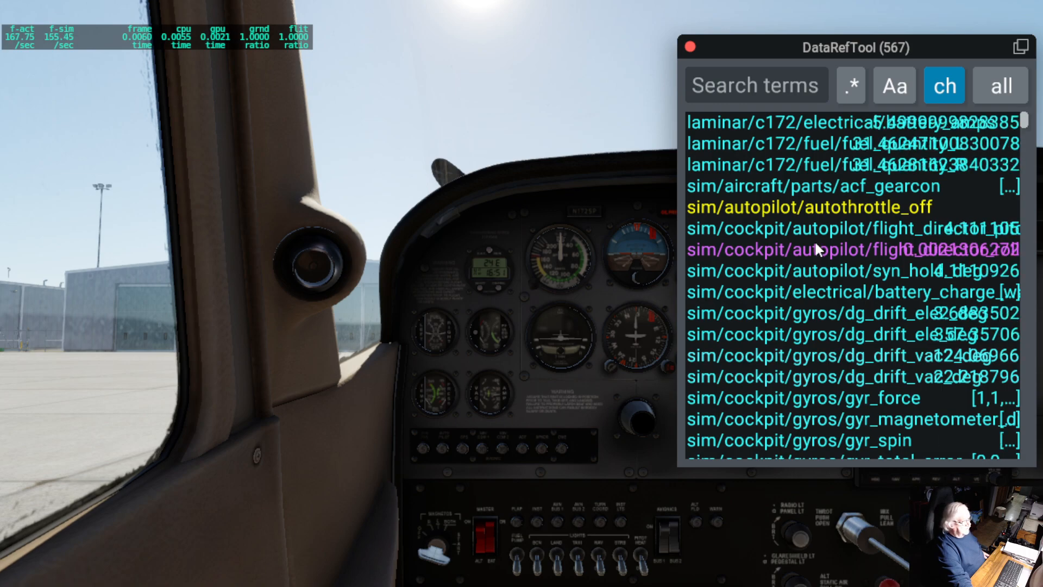
{"action": "left_click", "coordinate": [1008, 12]}
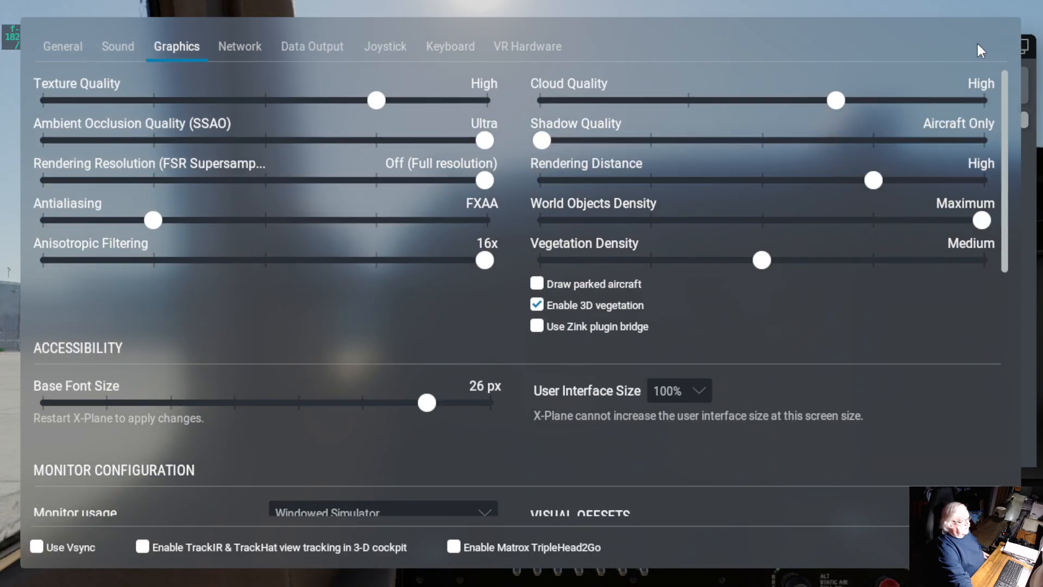
{"action": "left_click_drag", "start_coordinate": [427, 403], "coordinate": [488, 402]}
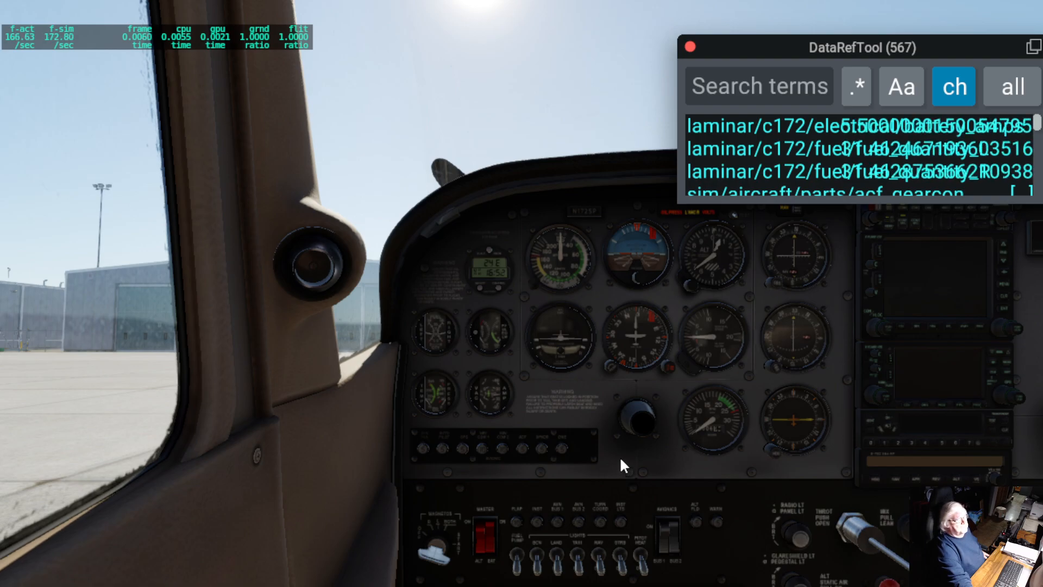
- Set the base font size to 14 px in the graphics settings and extend the DataRefTool window downward to list more datarefs
{"action": "mouse_move", "coordinate": [988, 14]}
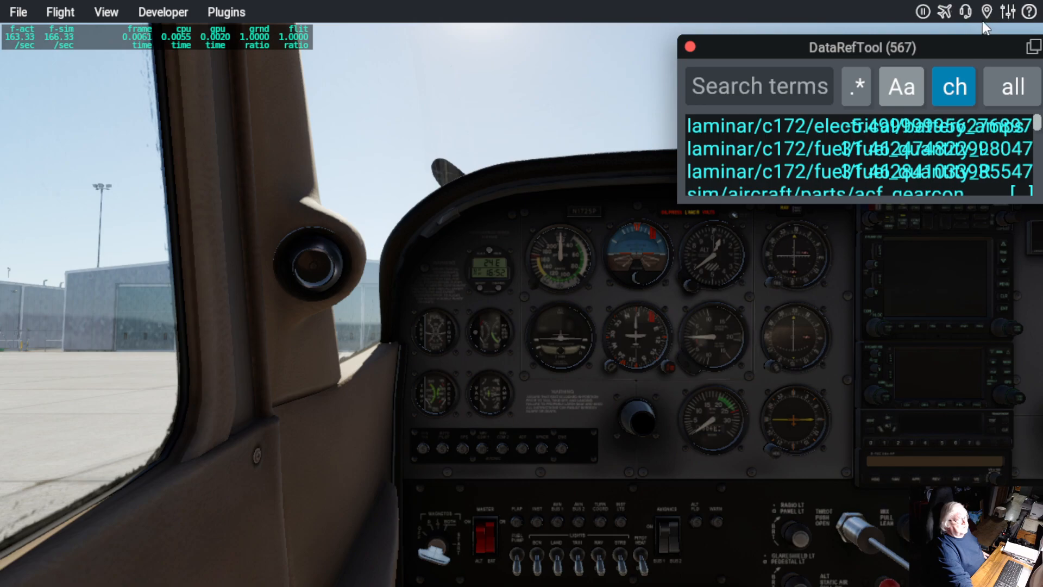
{"action": "left_click", "coordinate": [1009, 12]}
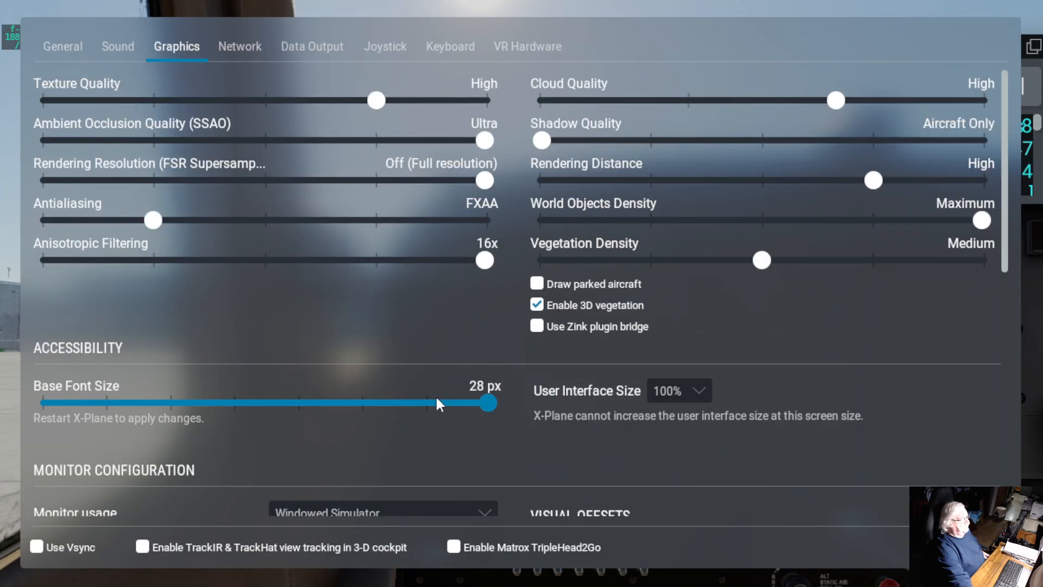
{"action": "left_click_drag", "start_coordinate": [114, 388], "coordinate": [28, 387]}
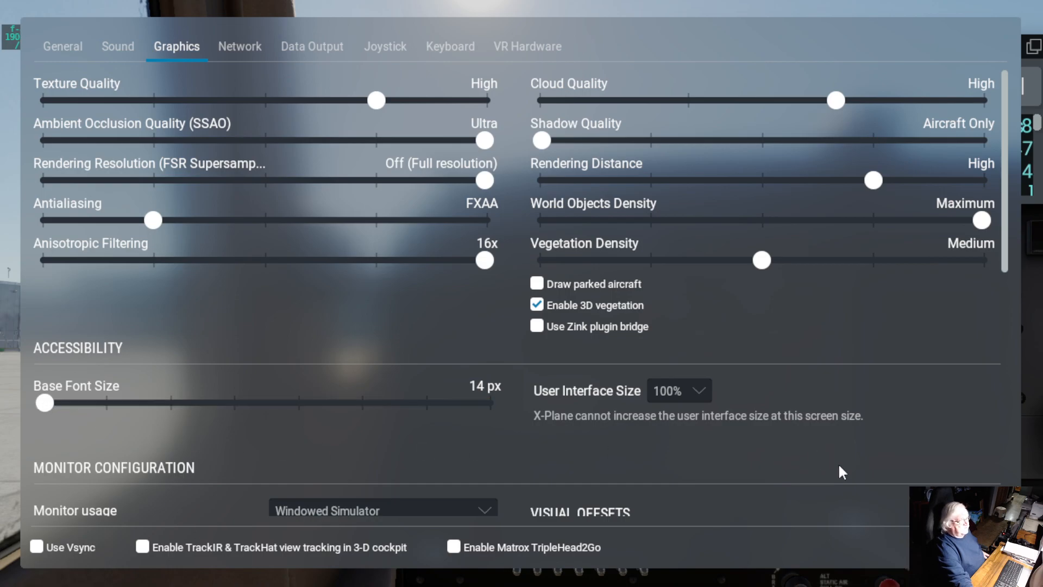
{"action": "key", "text": "Escape"}
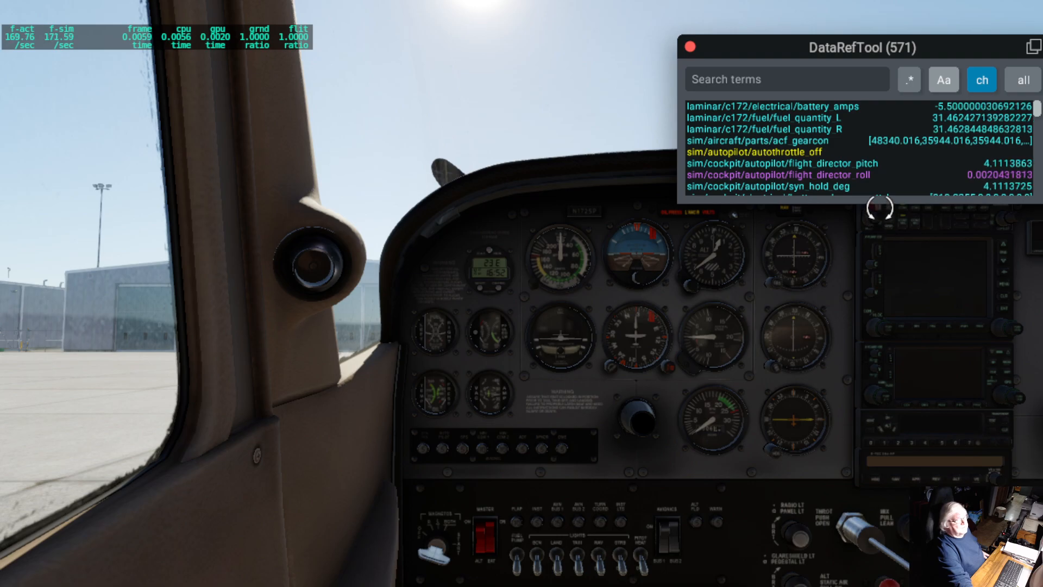
{"action": "left_click_drag", "start_coordinate": [869, 199], "coordinate": [896, 463]}
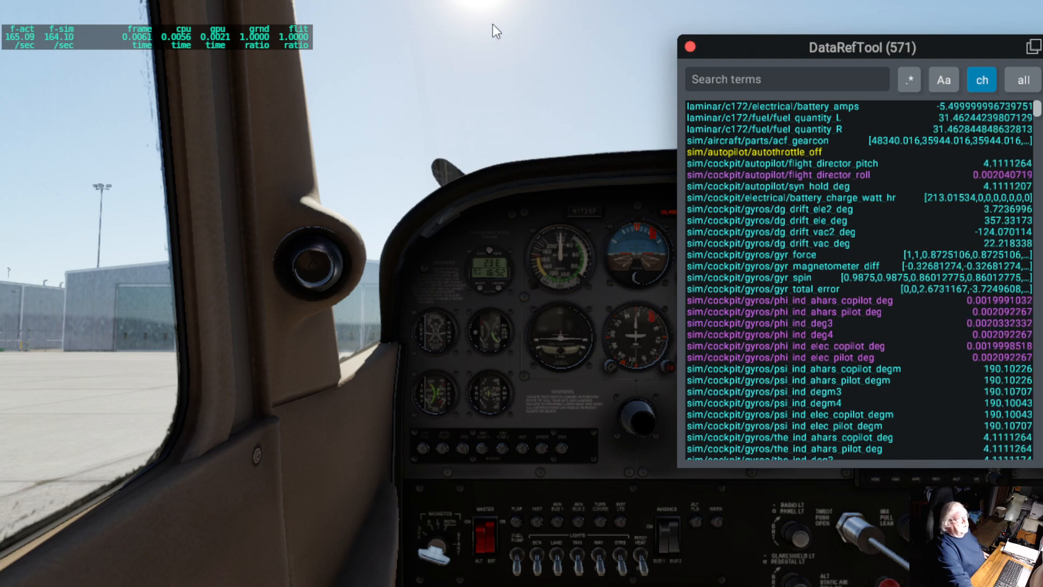